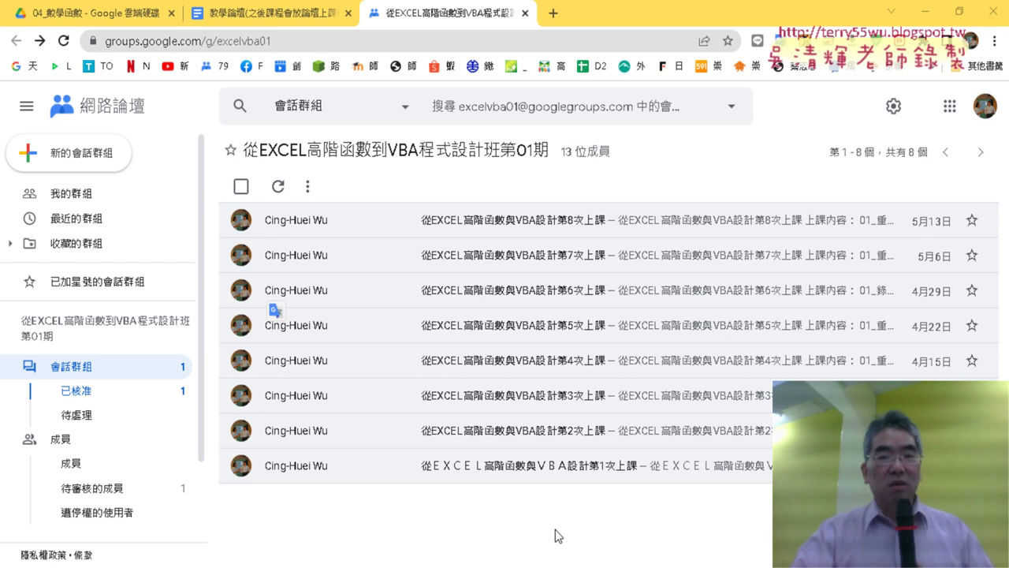
Step: Open the 第8次上課 thread and highlight the lottery probability topic in line 01
left_click(582, 224)
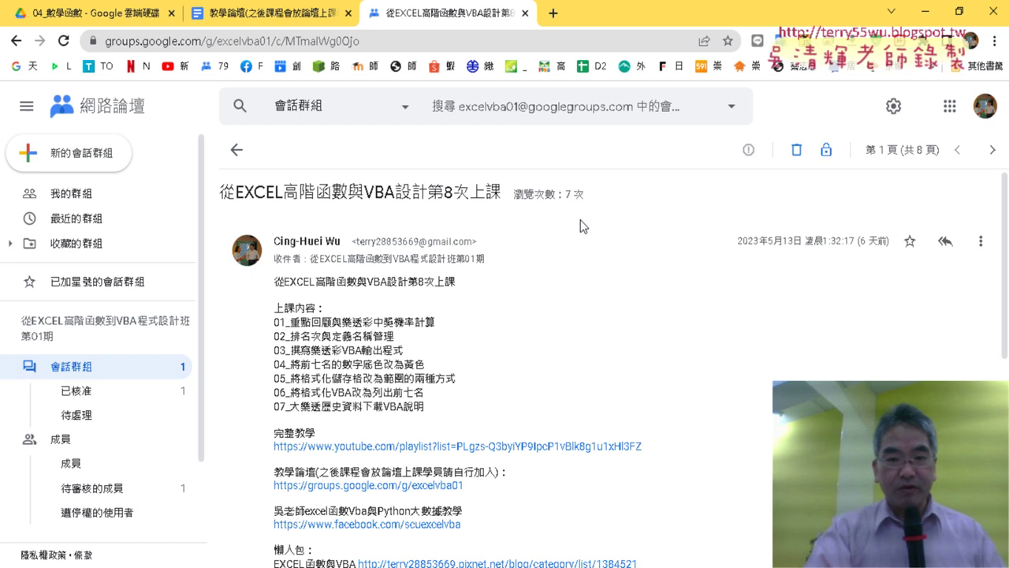
scroll(571, 252, "down", 1)
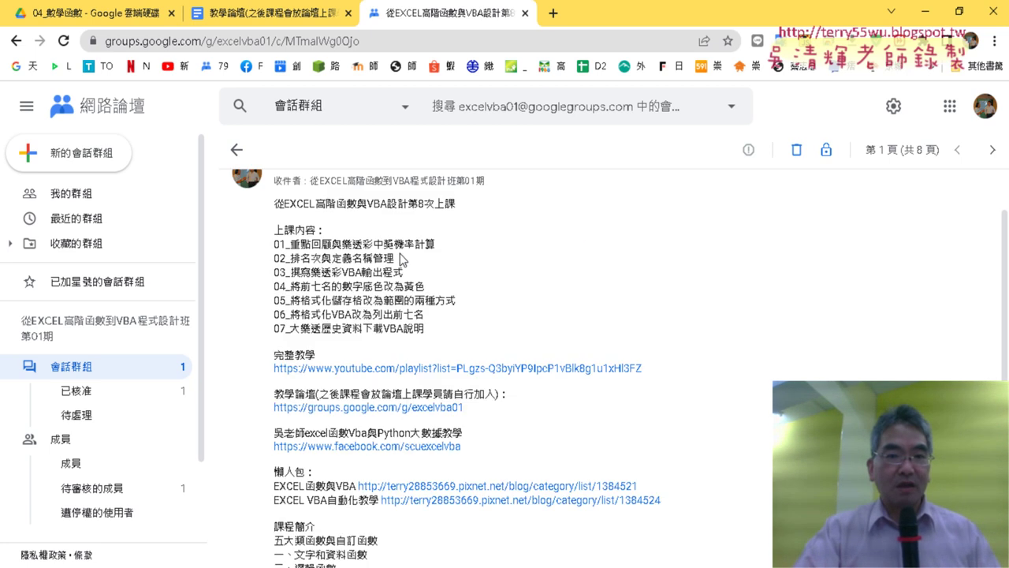
left_click_drag(342, 245, 435, 255)
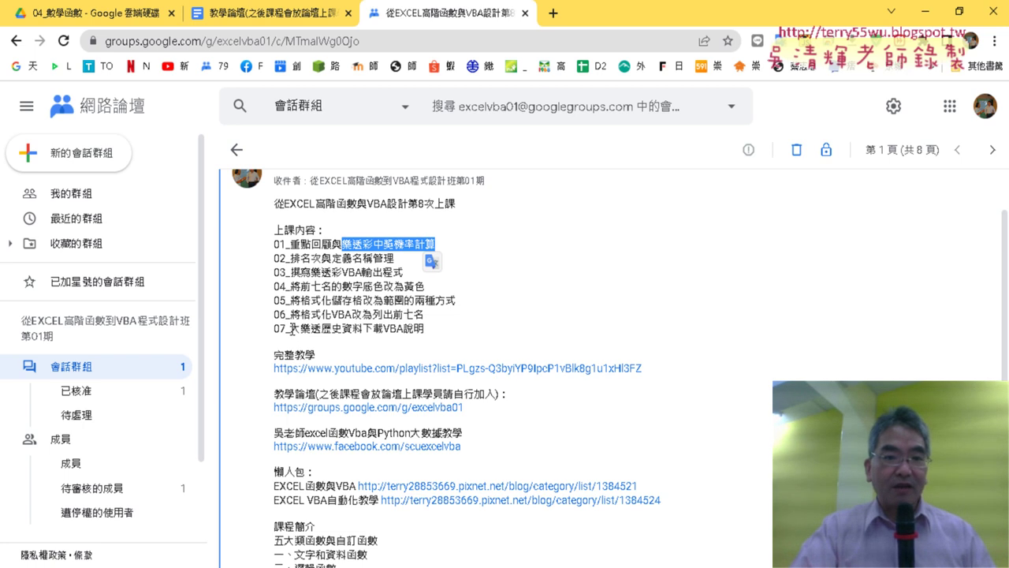
left_click_drag(290, 328, 367, 334)
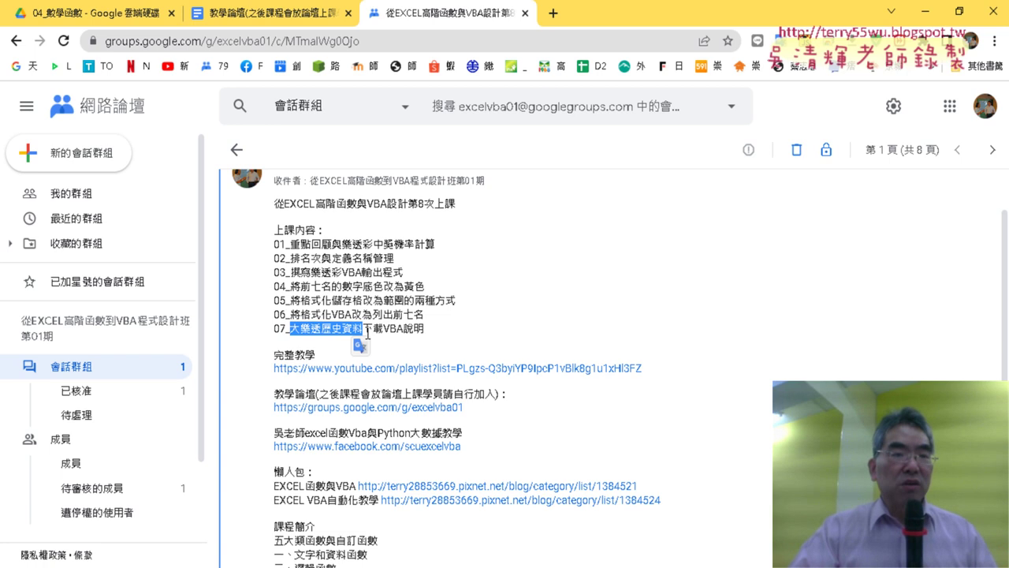
Step: Open 大樂透歷史資料下載.docx from the 04_數學函數 Google Drive folder
left_click(121, 20)
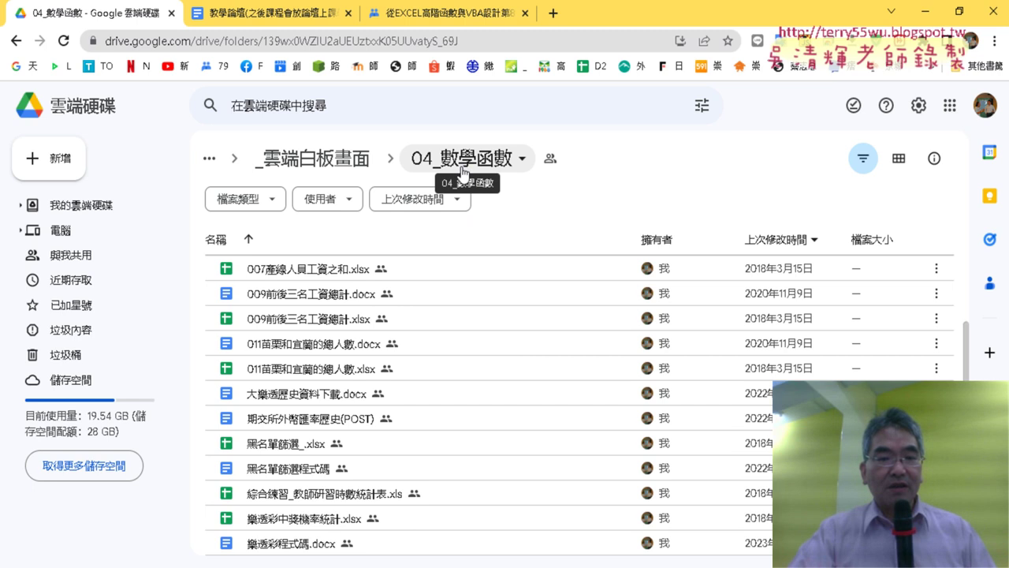
double_click(307, 398)
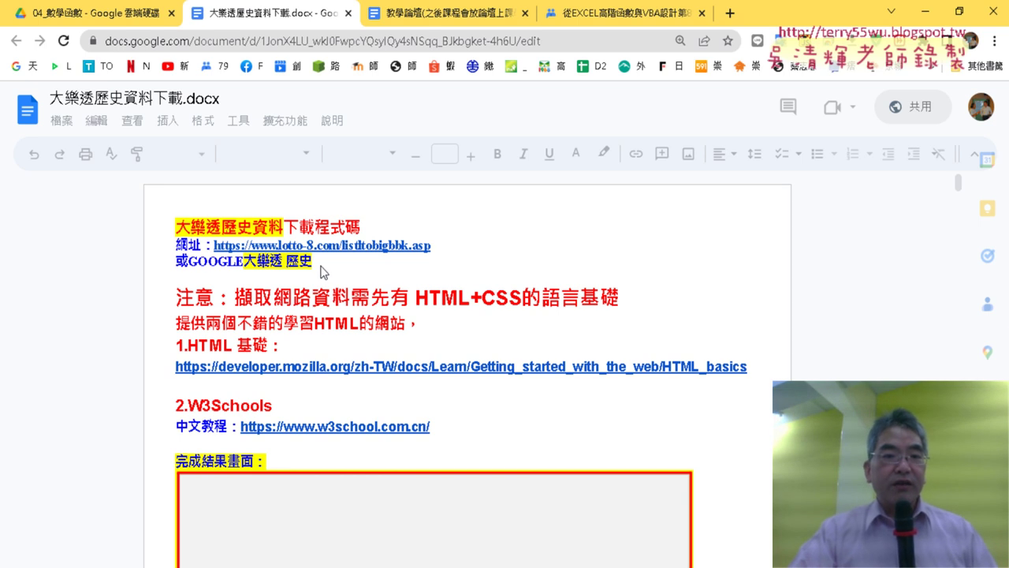
Step: Copy the phrase 大樂透 歷史 from the document and start a new browser tab
left_click_drag(312, 263, 249, 262)
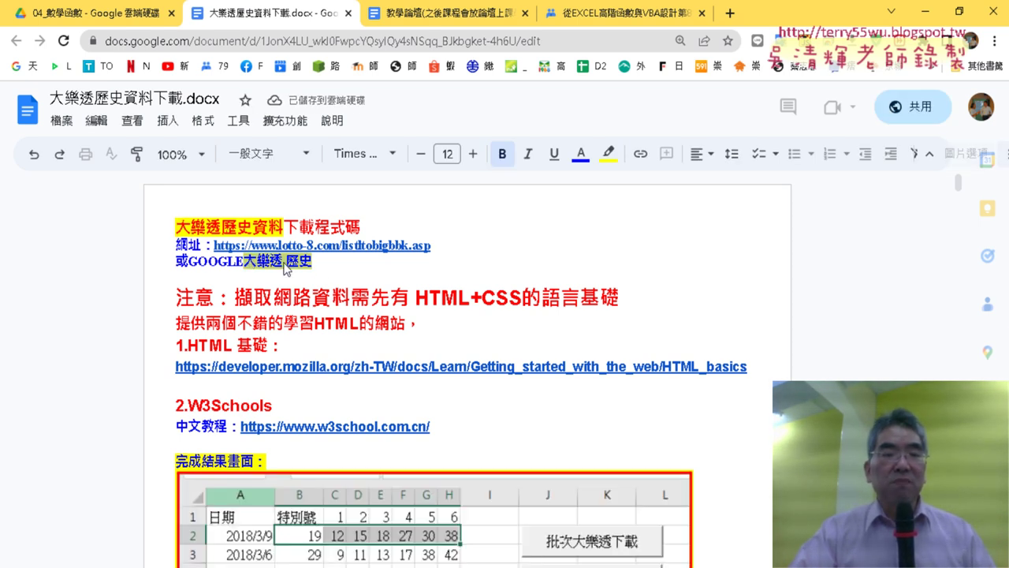
right_click(285, 265)
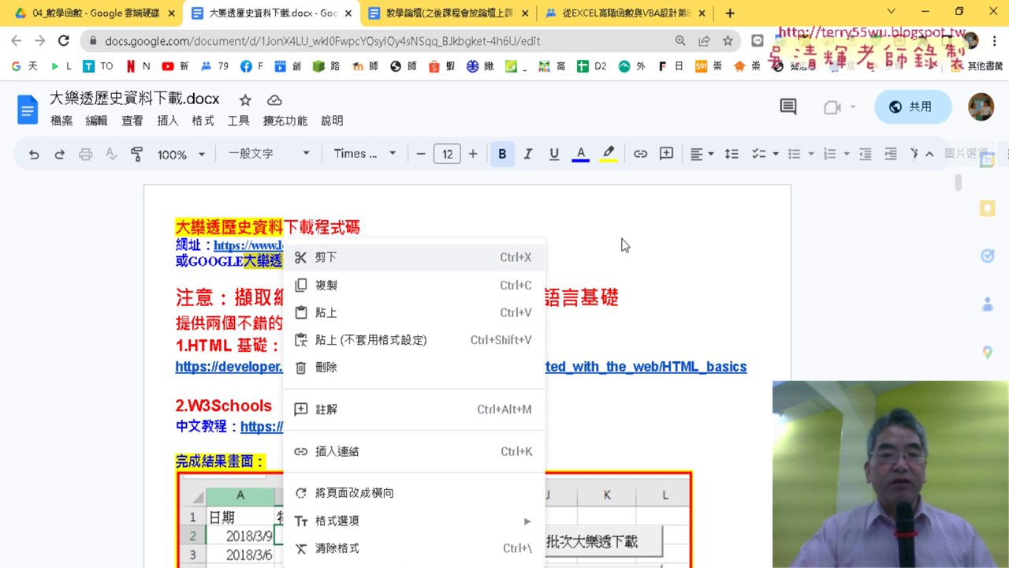
left_click(371, 228)
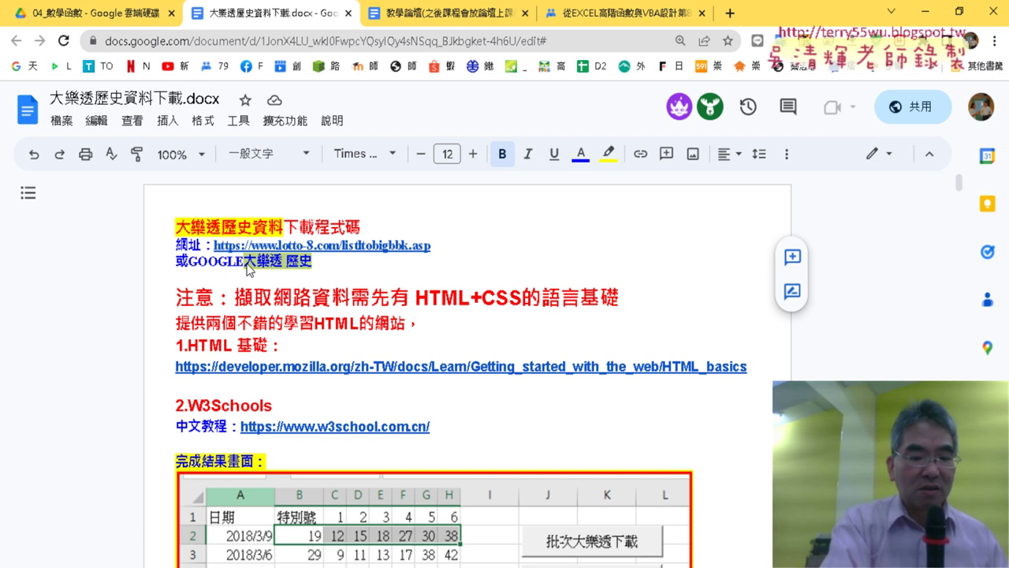
left_click(731, 13)
Step: Search Google for 大樂透 歷史 and open the lotto-8.com Big Lotto history result
key("ctrl+v")
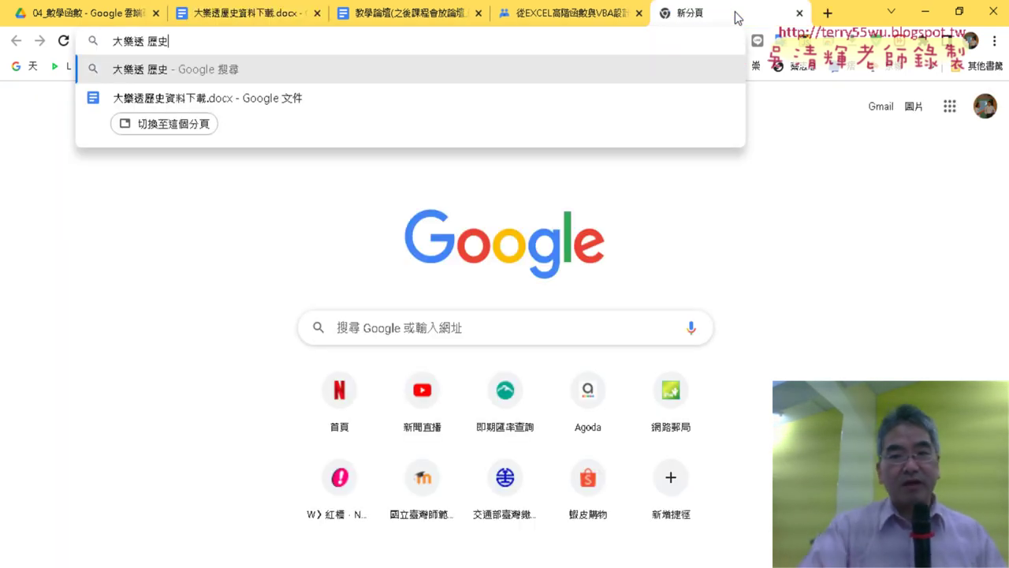
key("Return")
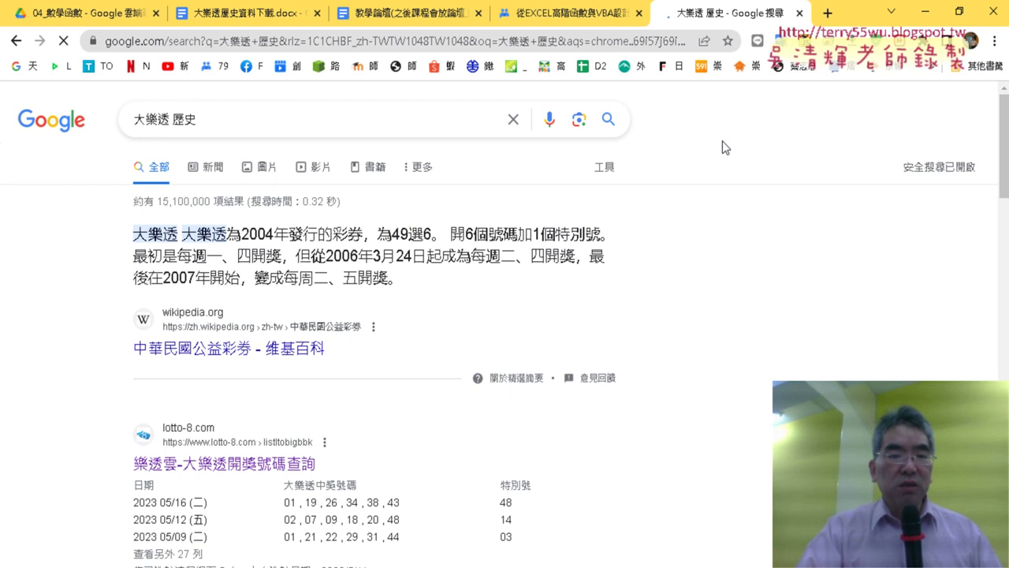
scroll(724, 216, "down", 3)
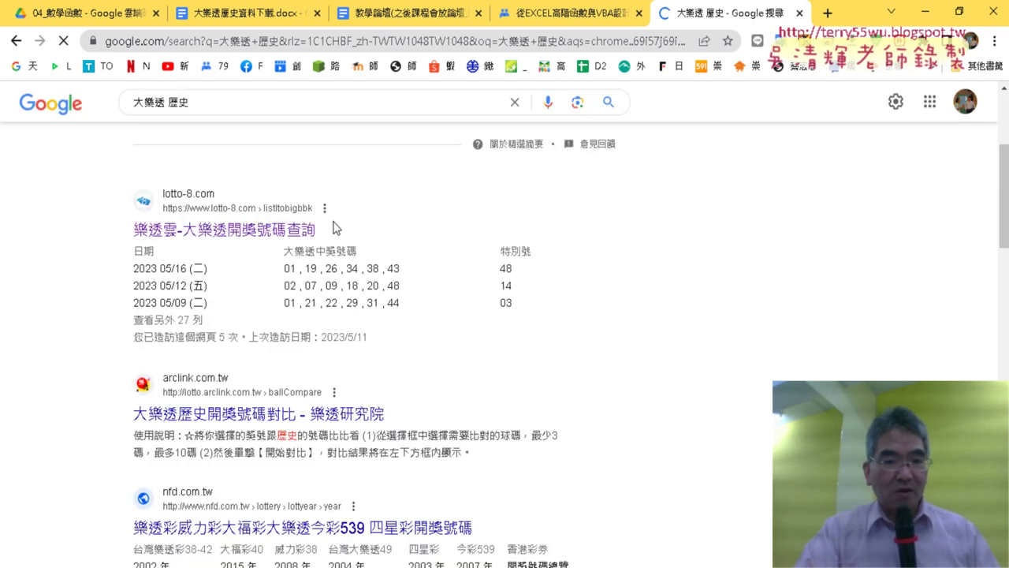
left_click(280, 234)
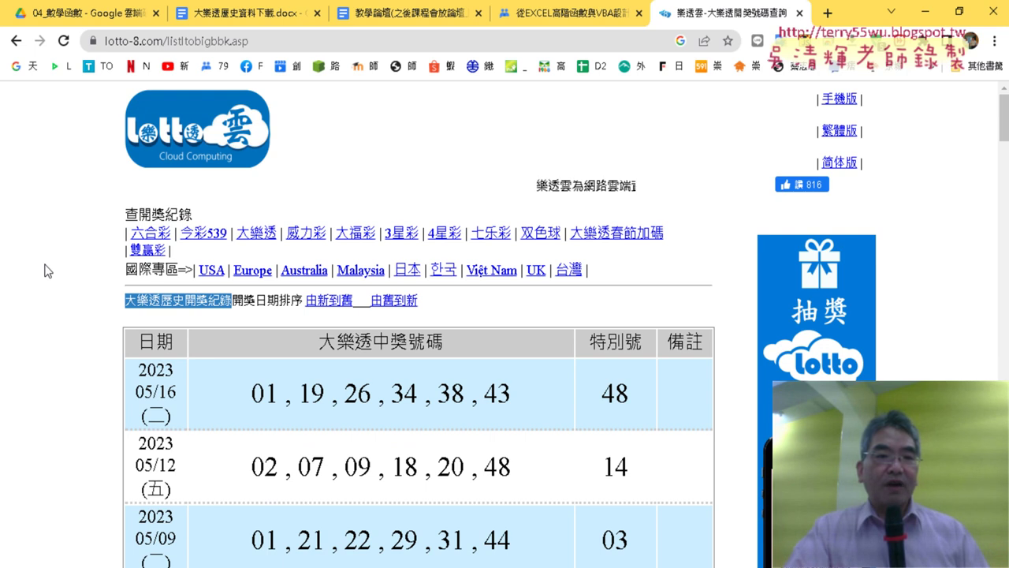
scroll(60, 249, "down", 2)
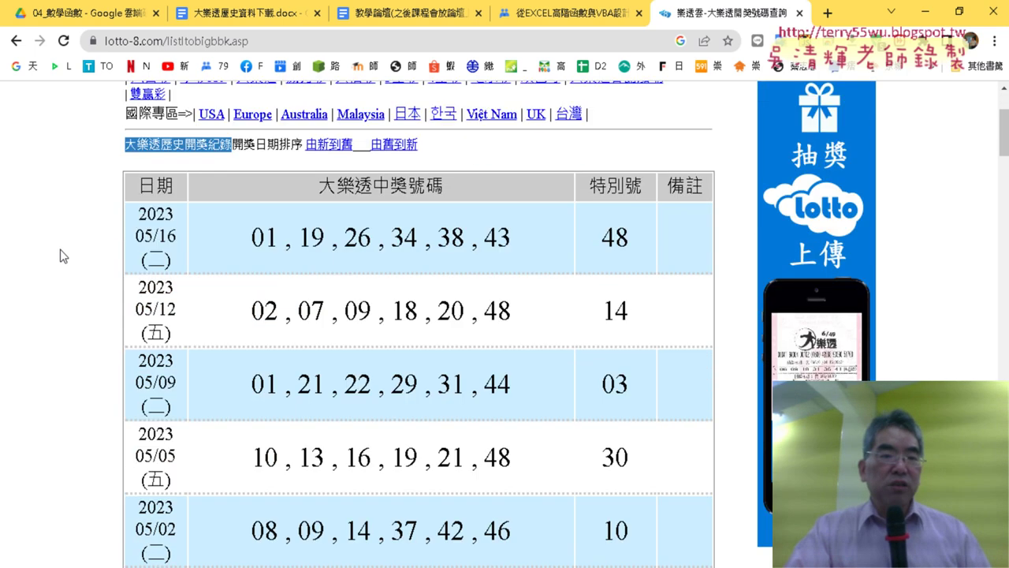
scroll(61, 247, "up", 1)
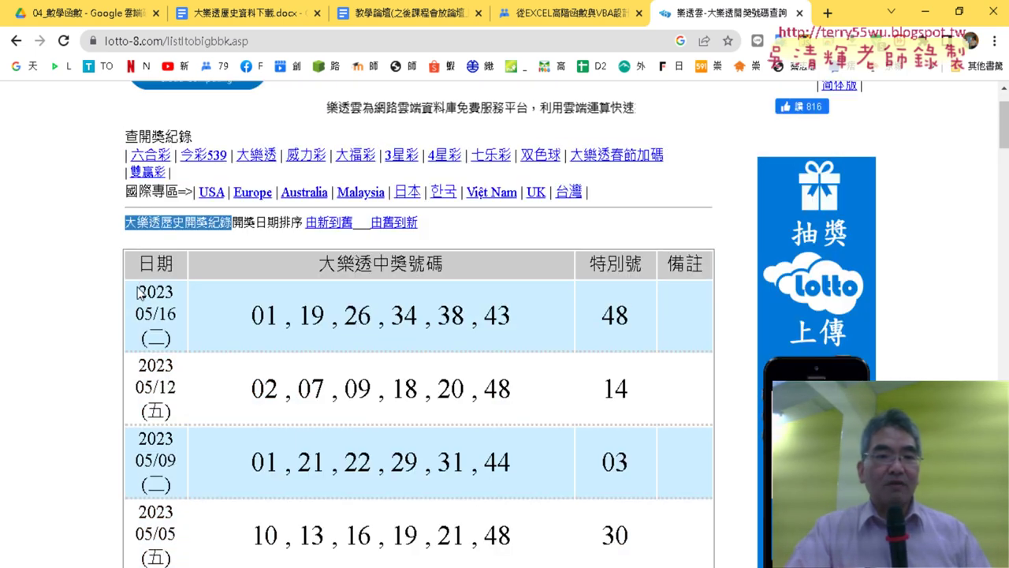
mouse_move(137, 292)
left_mouse_down()
mouse_move(178, 317)
mouse_move(184, 337)
left_mouse_up()
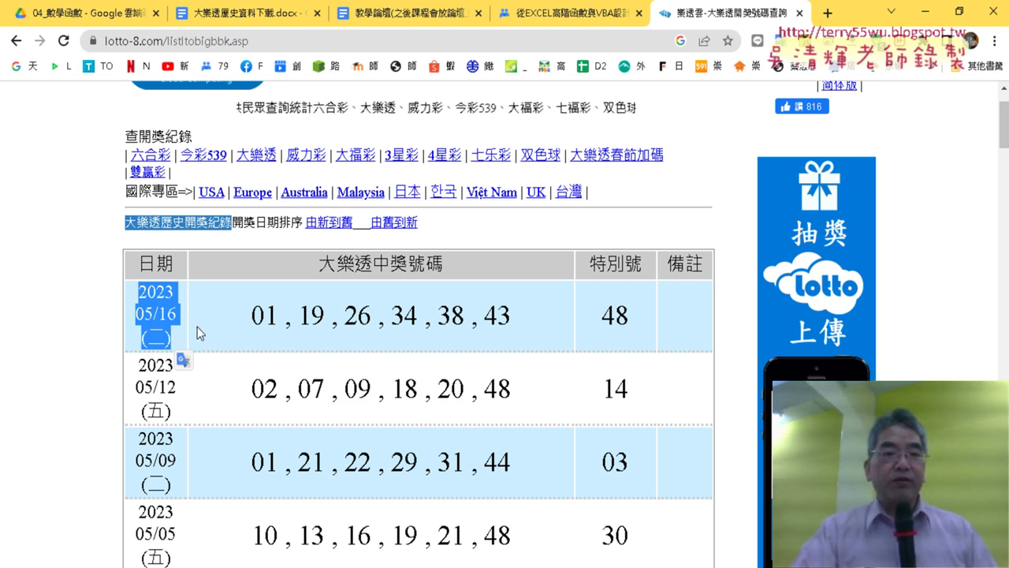
scroll(197, 327, "down", 1)
left_click_drag(247, 236, 512, 238)
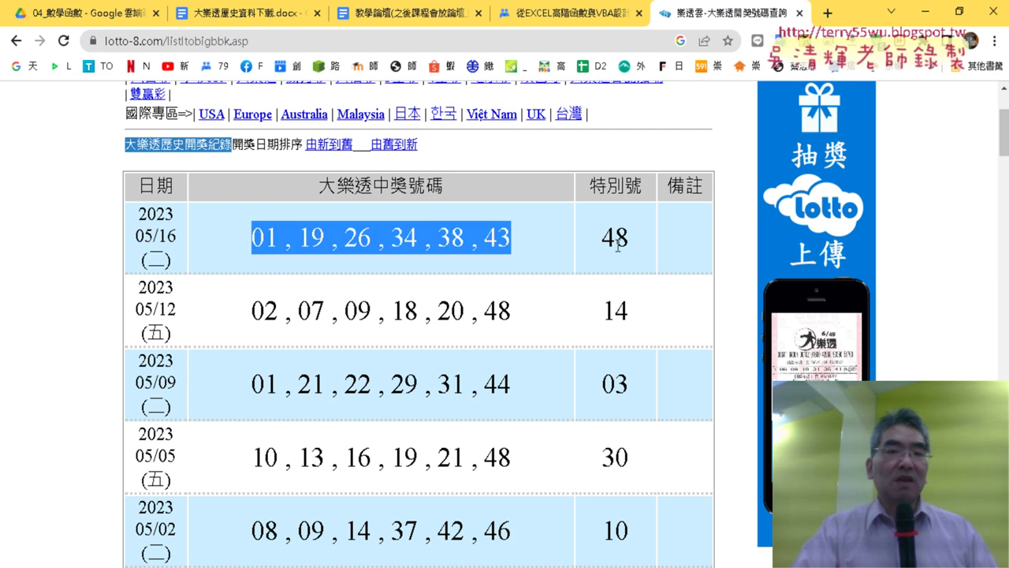
left_click_drag(618, 245, 641, 251)
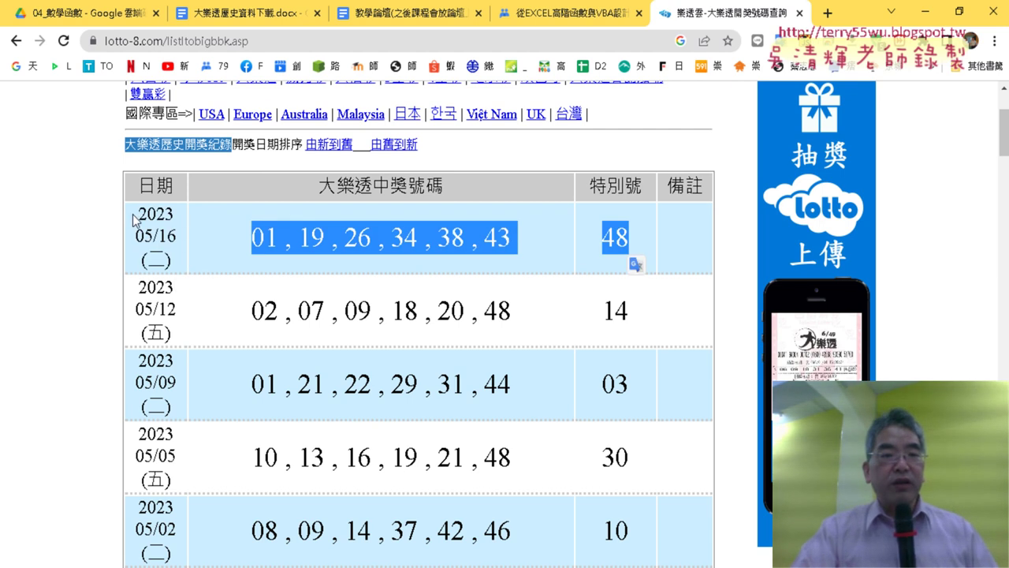
mouse_move(136, 214)
left_mouse_down()
mouse_move(174, 219)
mouse_move(182, 325)
left_mouse_up()
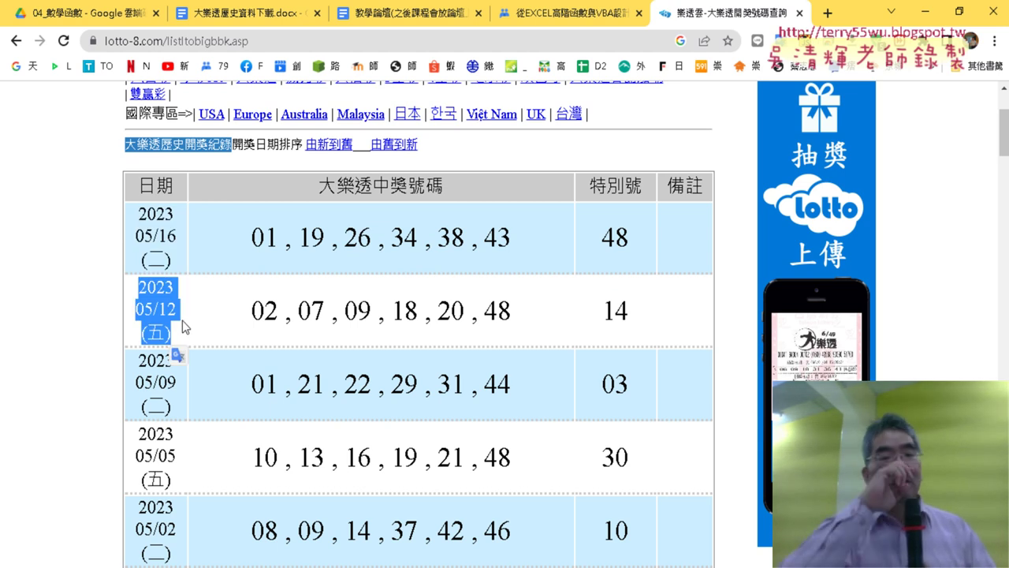
left_click_drag(251, 237, 631, 235)
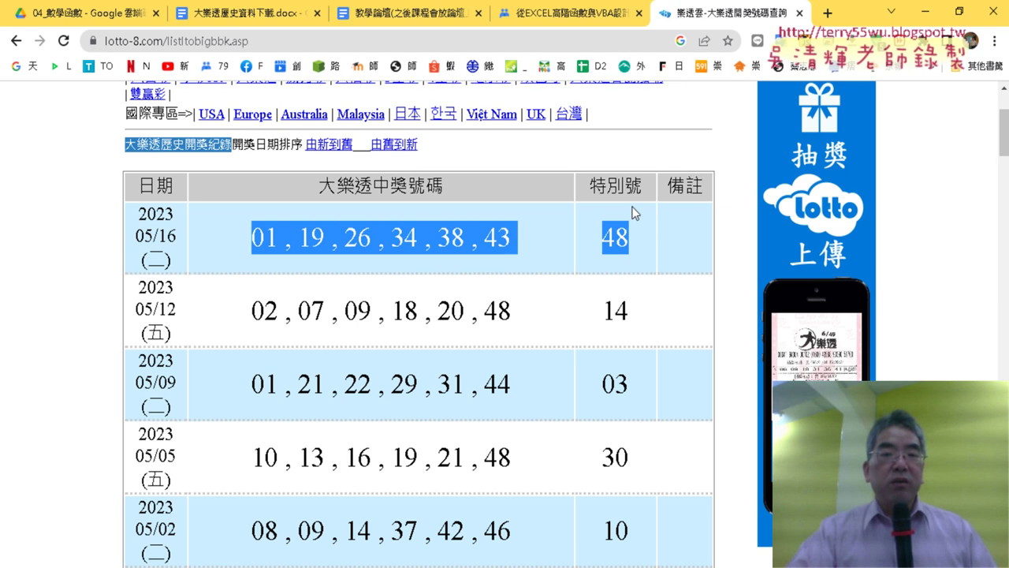
scroll(536, 254, "down", 3)
scroll(535, 254, "down", 3)
scroll(535, 251, "down", 3)
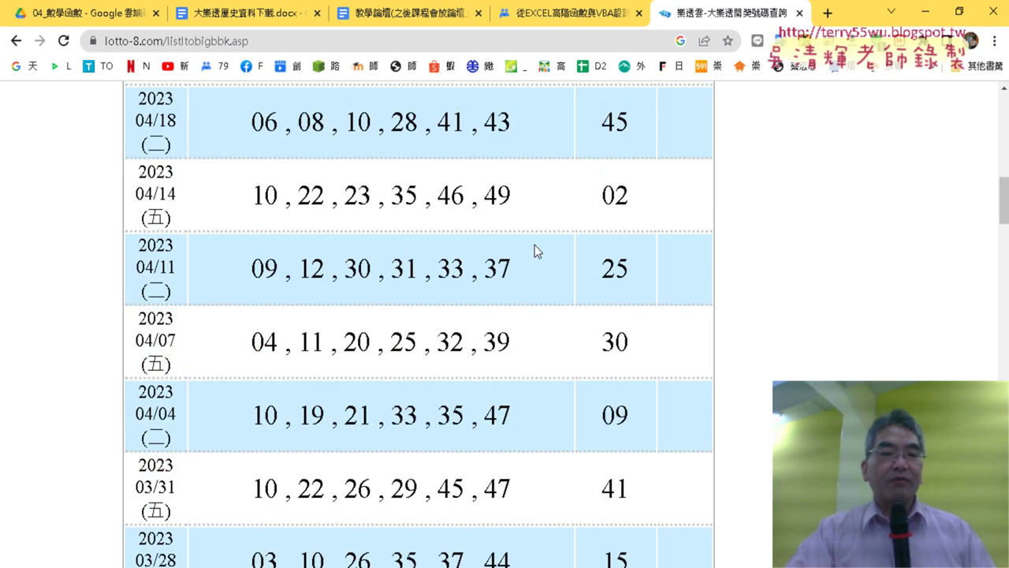
scroll(534, 250, "down", 5)
scroll(534, 250, "down", 3)
scroll(534, 251, "down", 4)
scroll(535, 251, "down", 6)
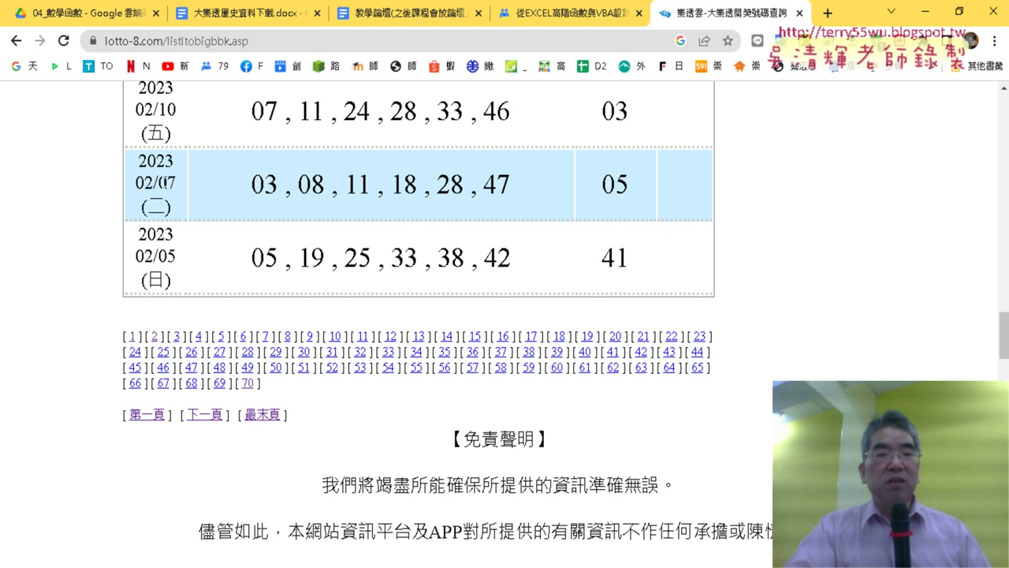
Step: Load page 1 of the Big Lotto draw results and look through the table
left_click(132, 339)
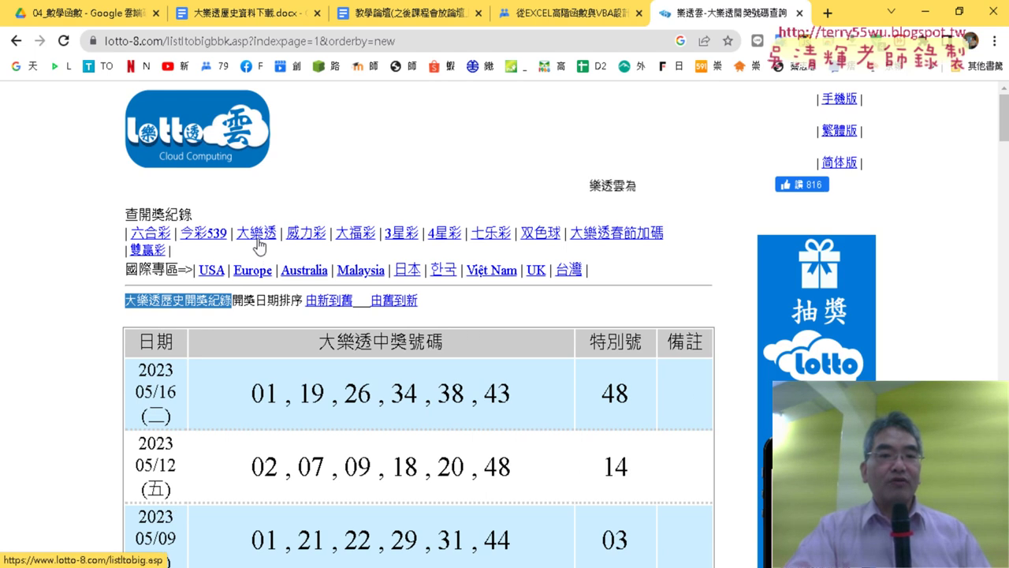
scroll(205, 237, "down", 2)
left_click_drag(137, 214, 219, 251)
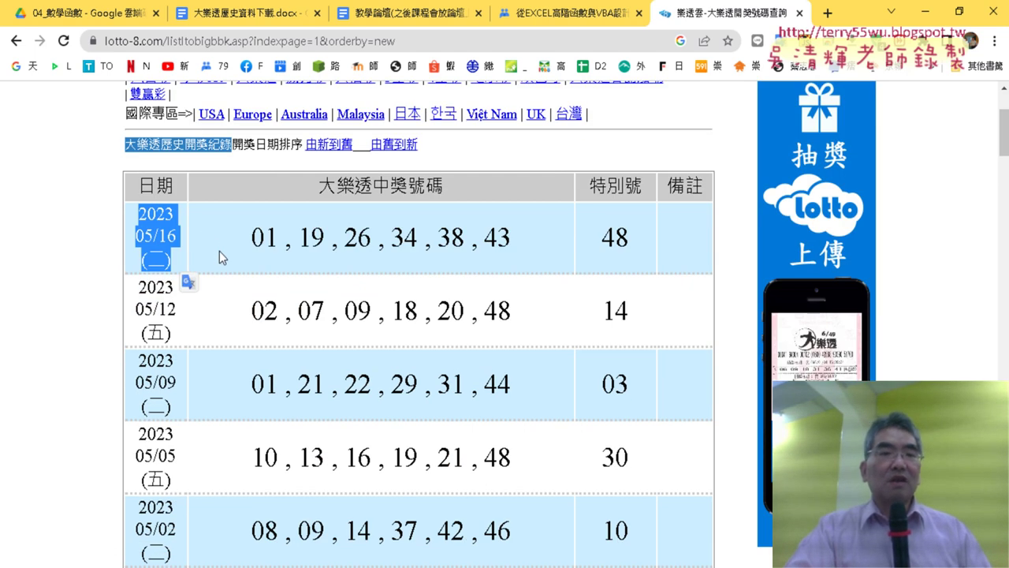
scroll(221, 253, "down", 7)
scroll(226, 252, "down", 7)
scroll(228, 250, "down", 6)
scroll(229, 248, "down", 7)
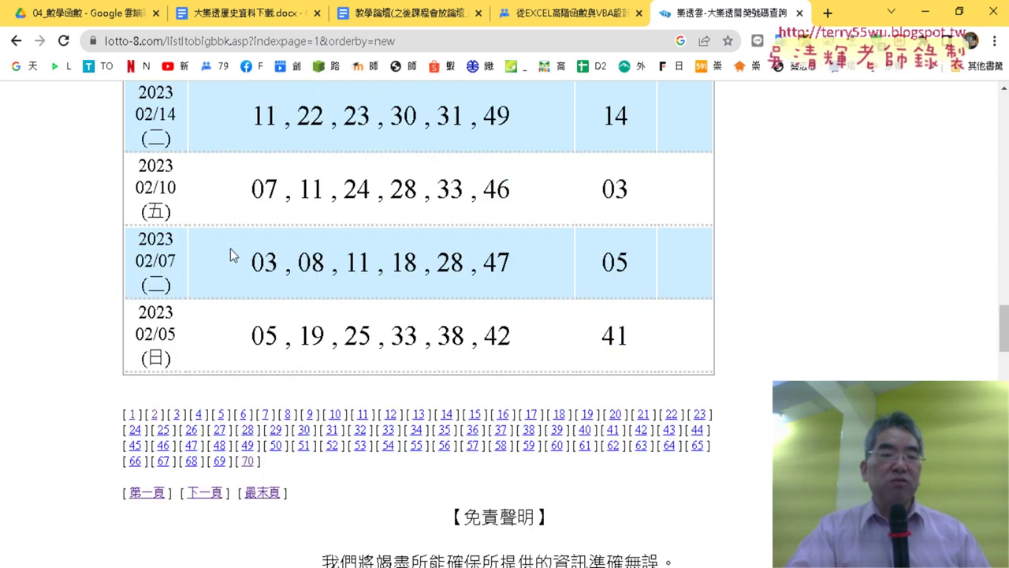
scroll(230, 249, "down", 2)
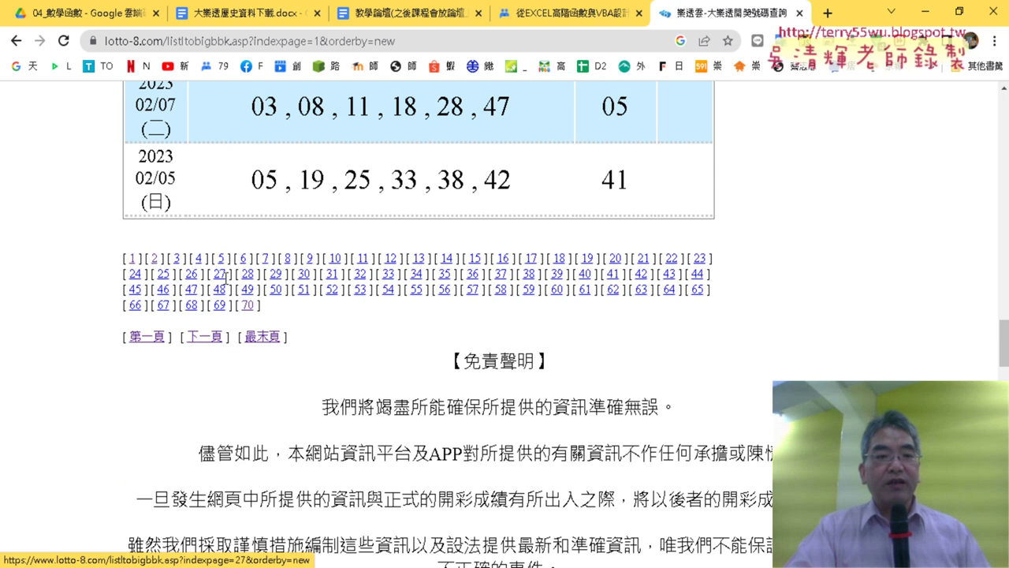
Step: On page 2, select the table header and first two draws, then bring up the Start menu
left_click(154, 259)
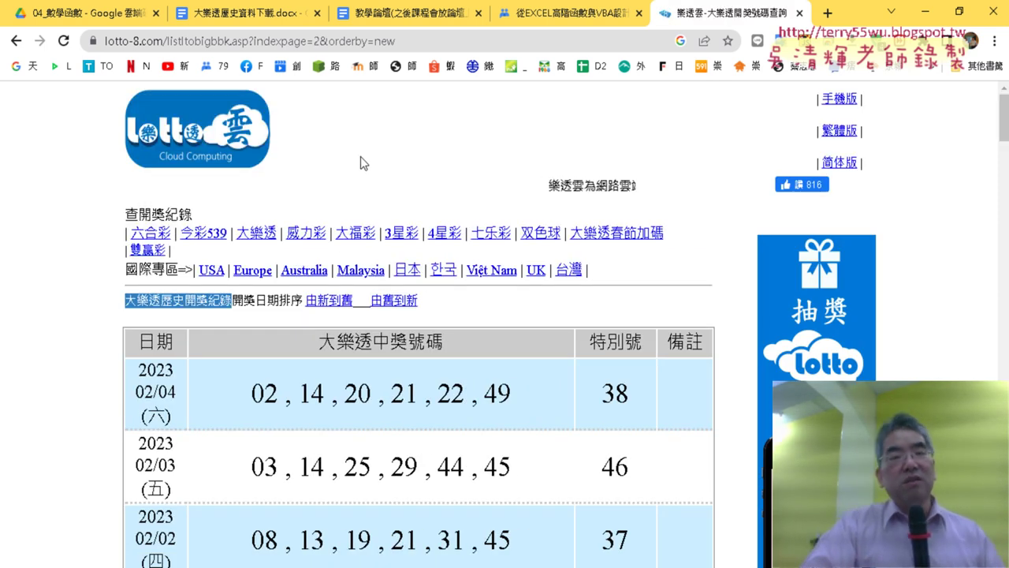
scroll(352, 158, "down", 1)
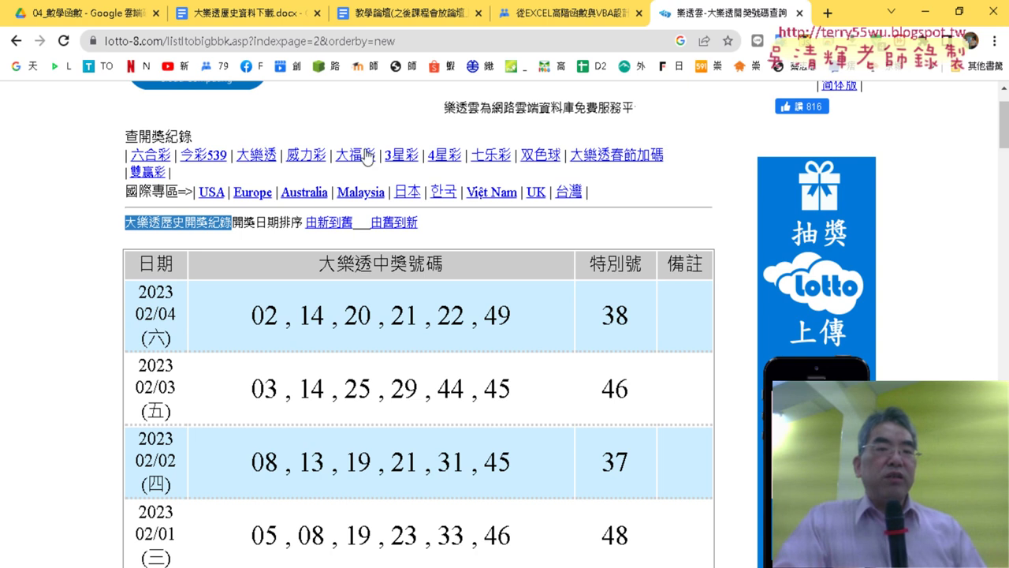
left_click_drag(136, 254, 636, 305)
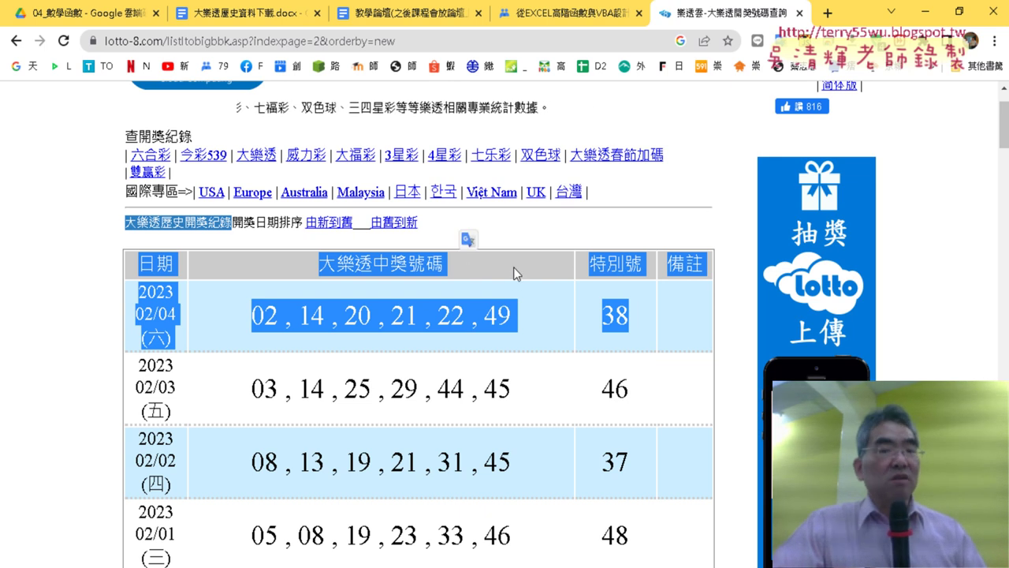
left_click(553, 322)
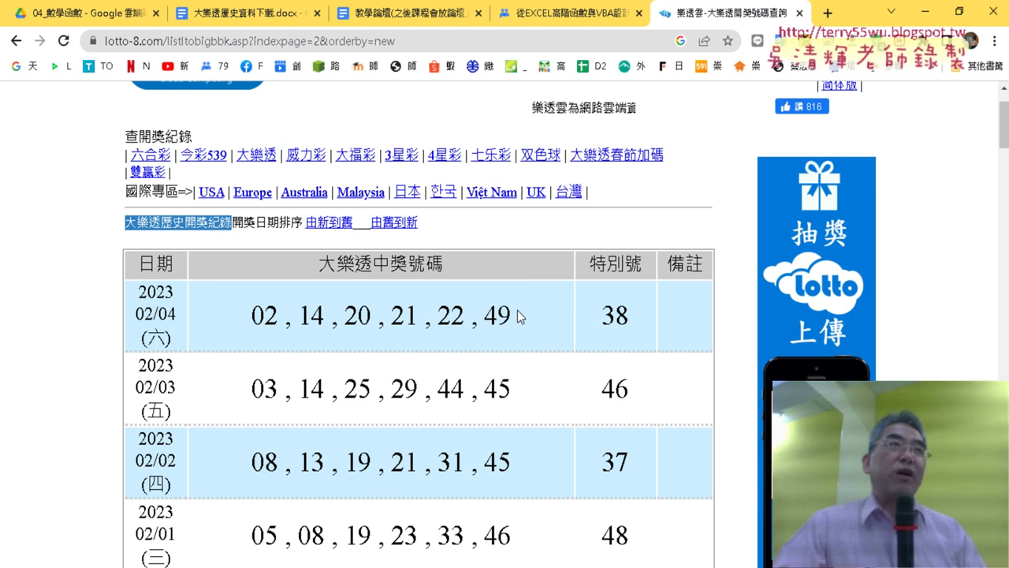
left_click_drag(131, 270, 583, 363)
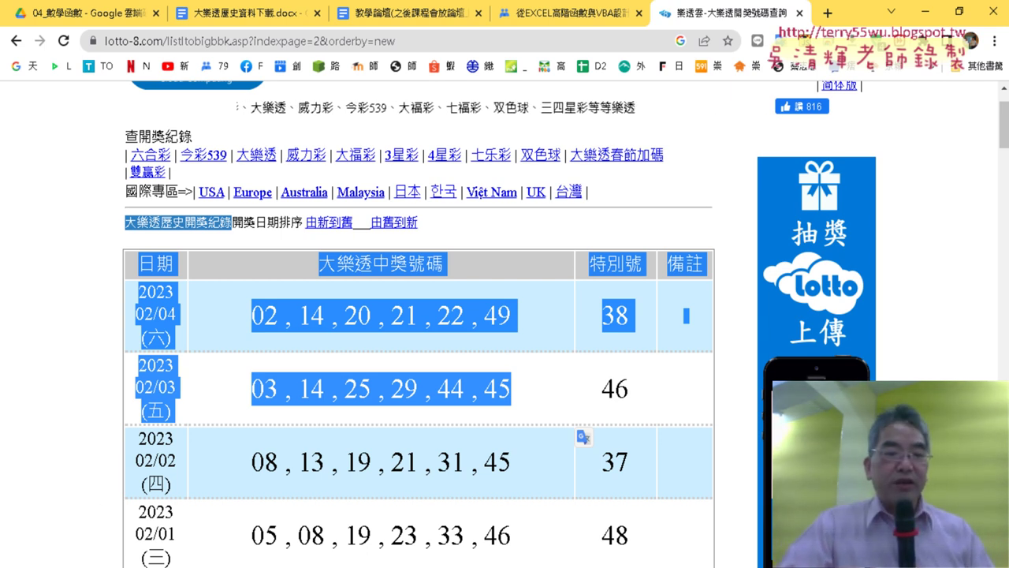
key("super")
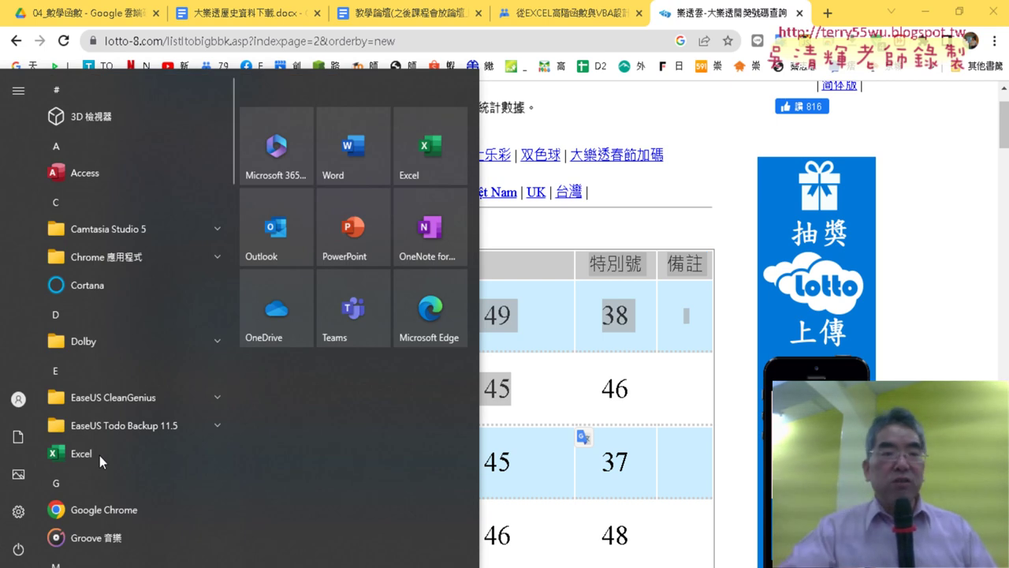
Step: Launch Excel, create blank workbook 活頁簿1, and show the 資料 (Data) features
left_click(122, 464)
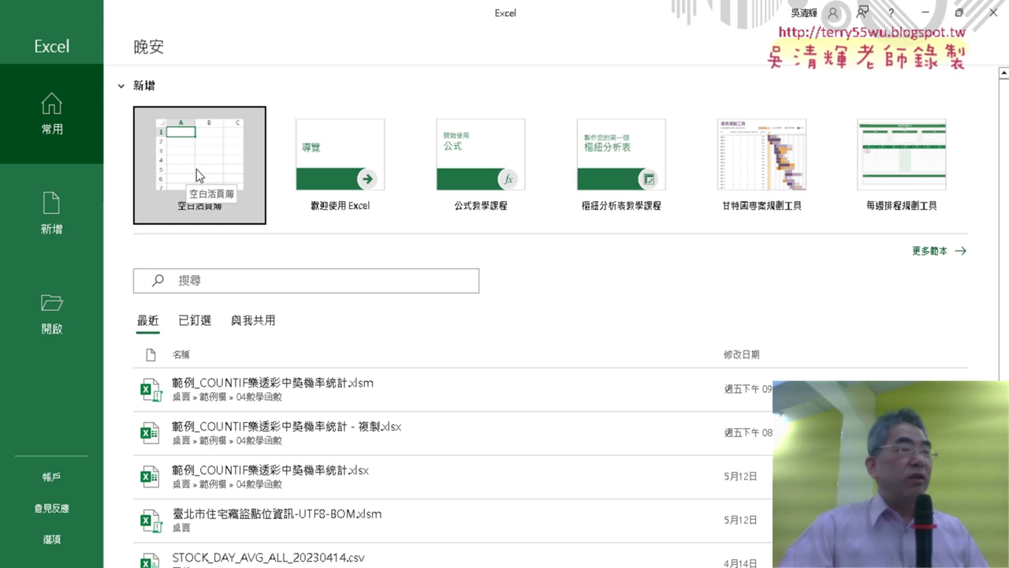
left_click(197, 169)
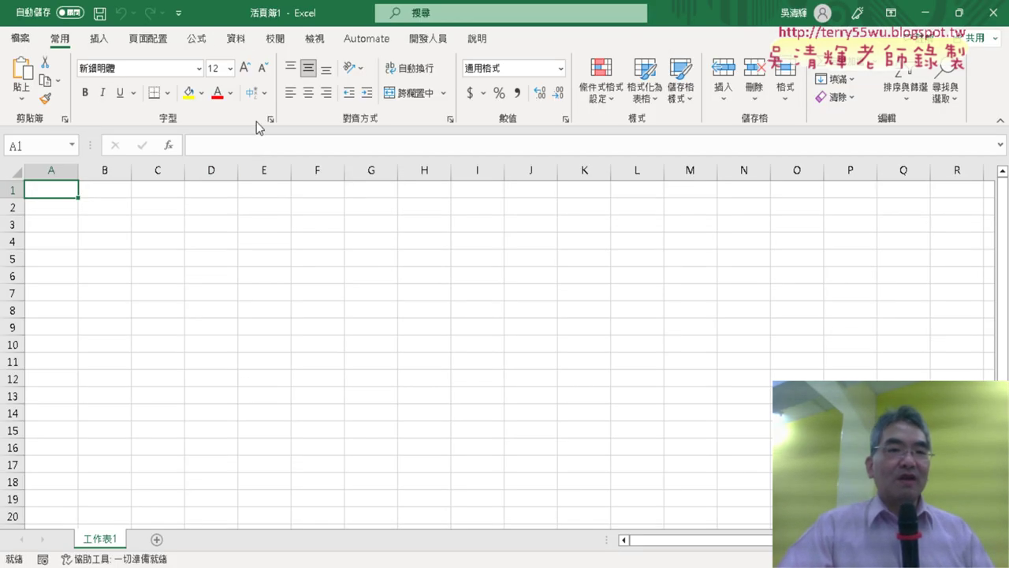
left_click(237, 39)
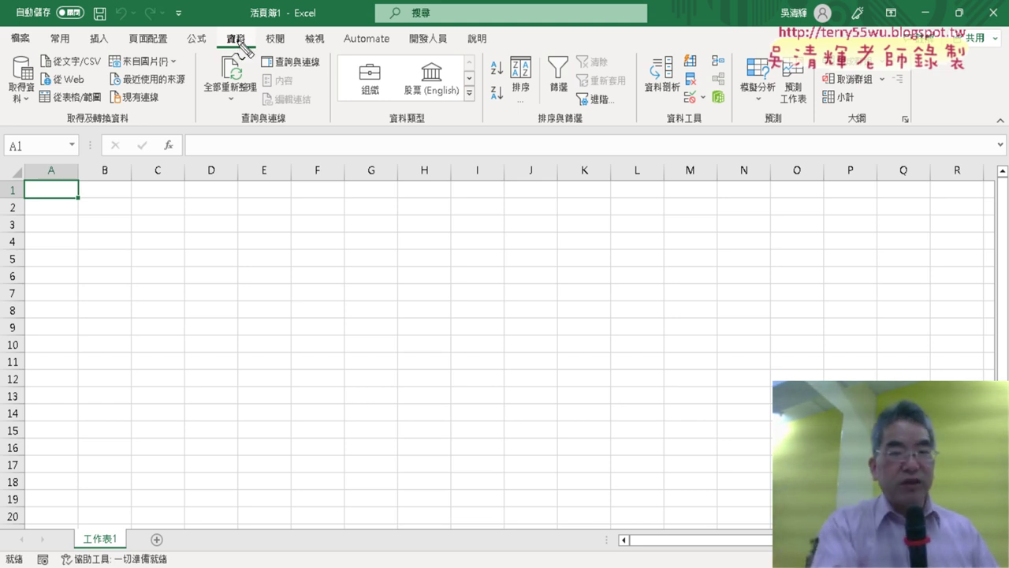
left_click_drag(244, 51, 253, 24)
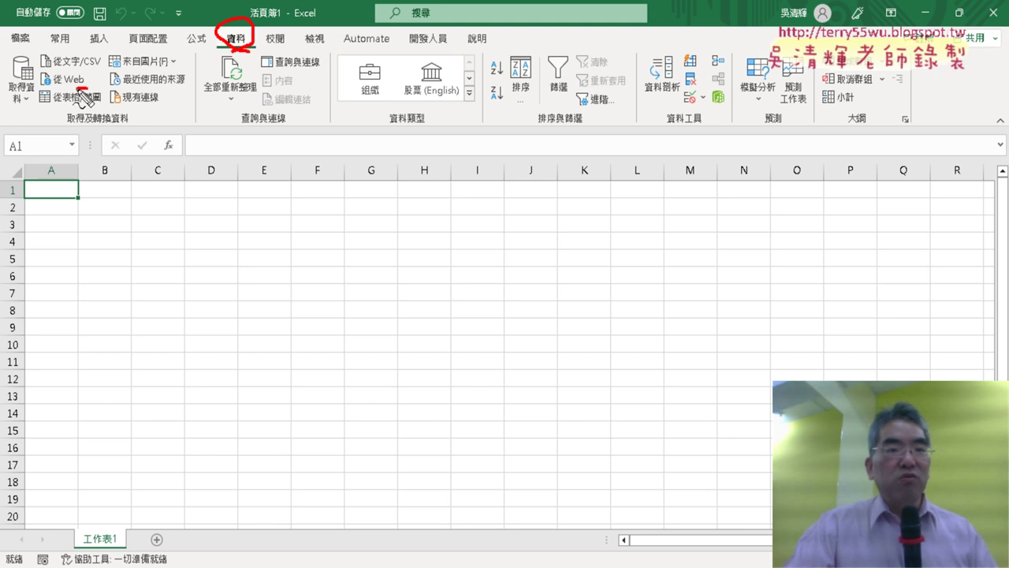
left_click_drag(81, 90, 90, 87)
mouse_move(228, 49)
left_mouse_down()
mouse_move(146, 52)
mouse_move(96, 69)
mouse_move(96, 82)
left_mouse_up()
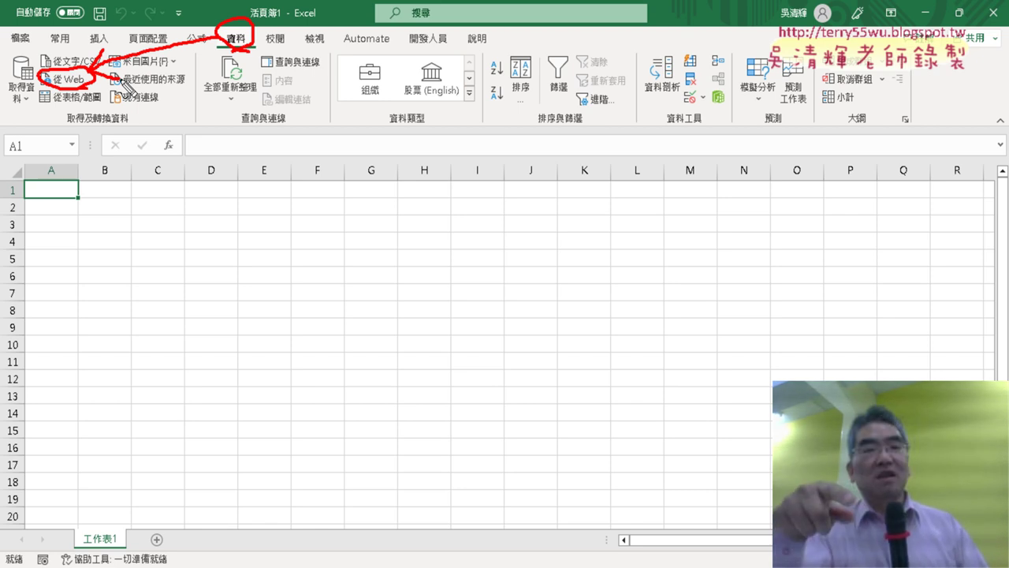
key("Escape")
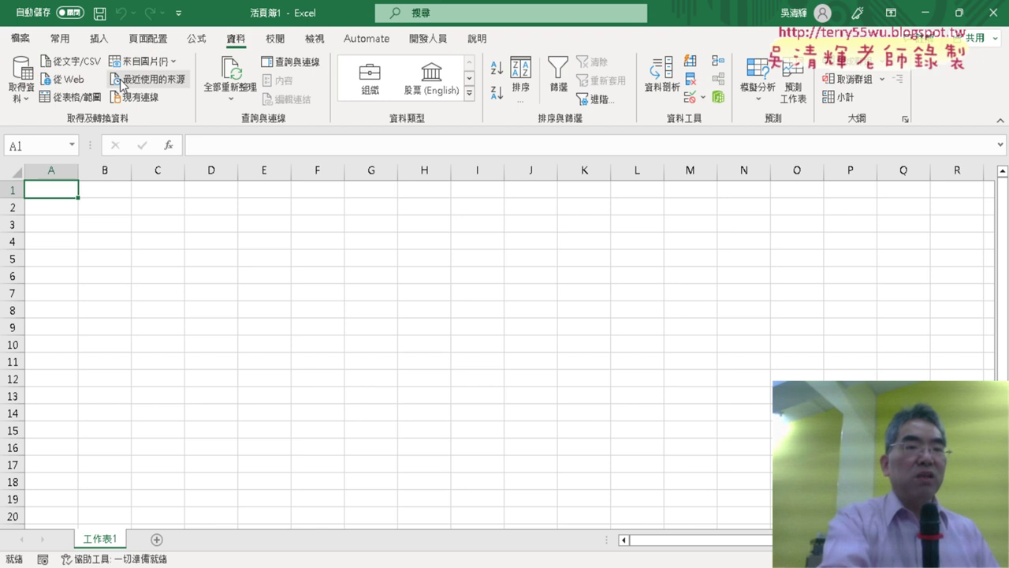
Step: Start a 從 Web import, cancel it without a URL, and return to the lottery page
left_click(65, 82)
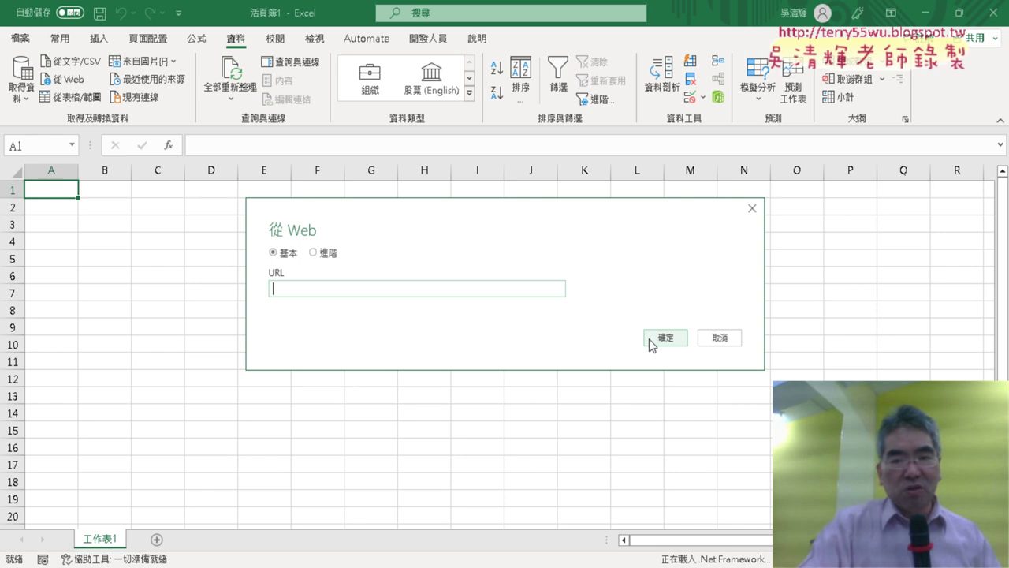
left_click(714, 339)
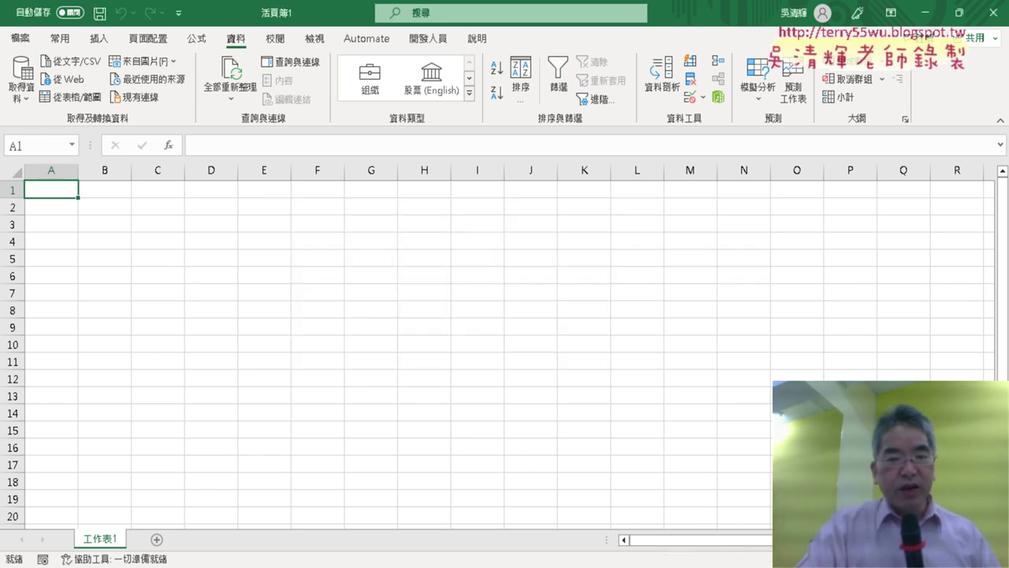
key("alt+Tab")
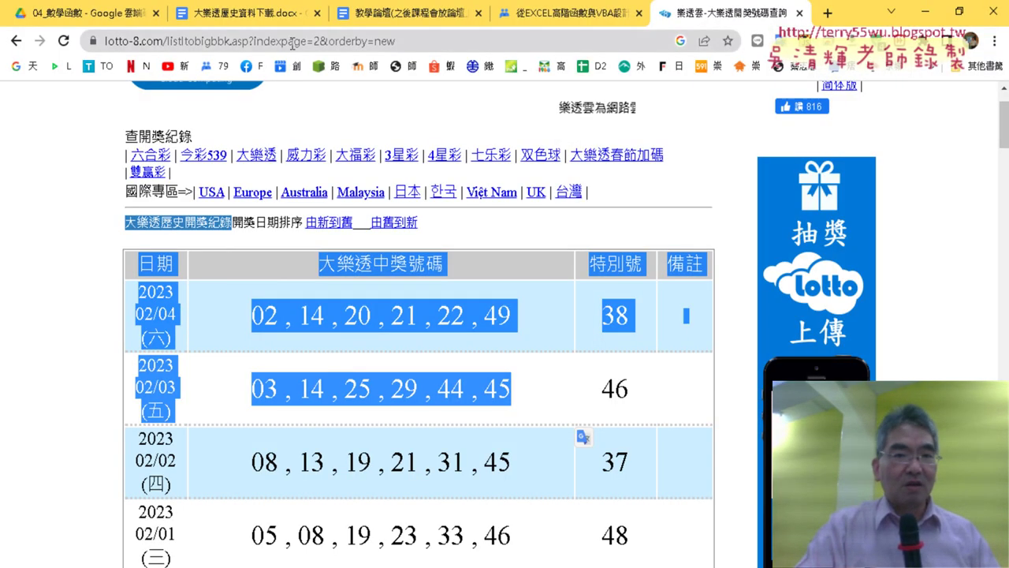
Step: Load page 1 of the draw history and reveal its full listltobigbbk.asp address
scroll(86, 322, "down", 7)
scroll(87, 323, "down", 5)
scroll(91, 321, "down", 8)
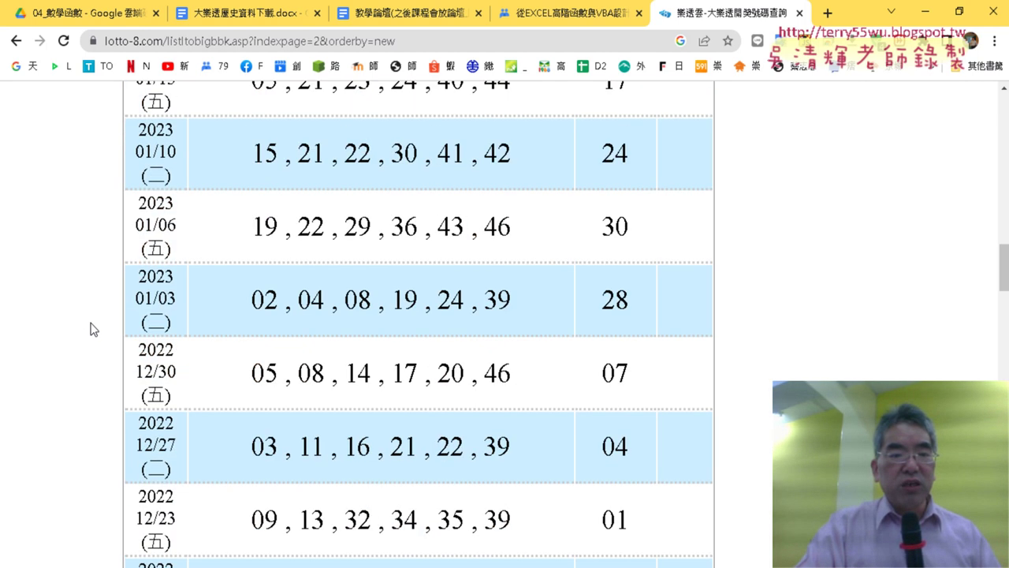
scroll(95, 323, "down", 8)
scroll(118, 326, "down", 4)
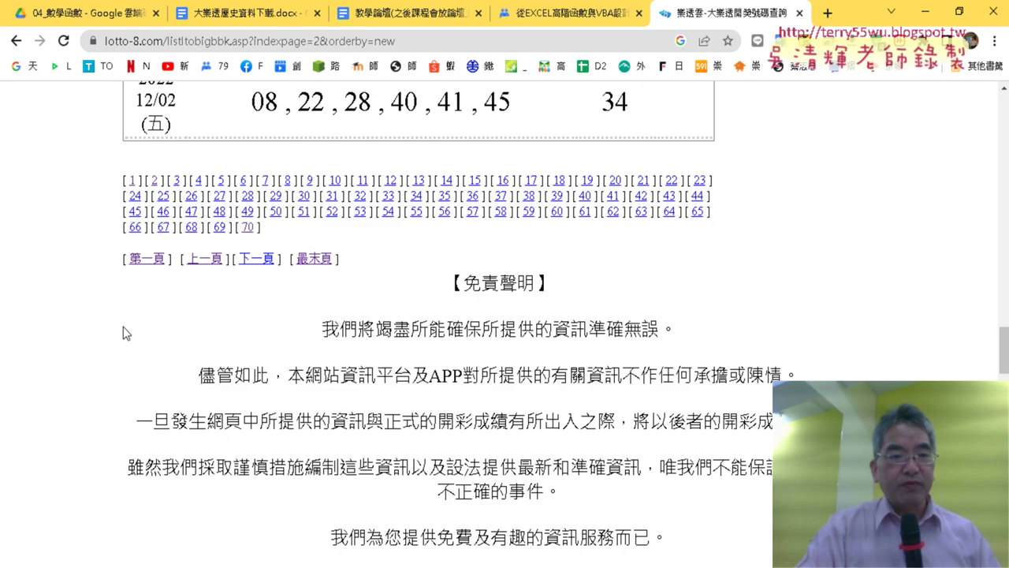
left_click(134, 181)
left_click(386, 42)
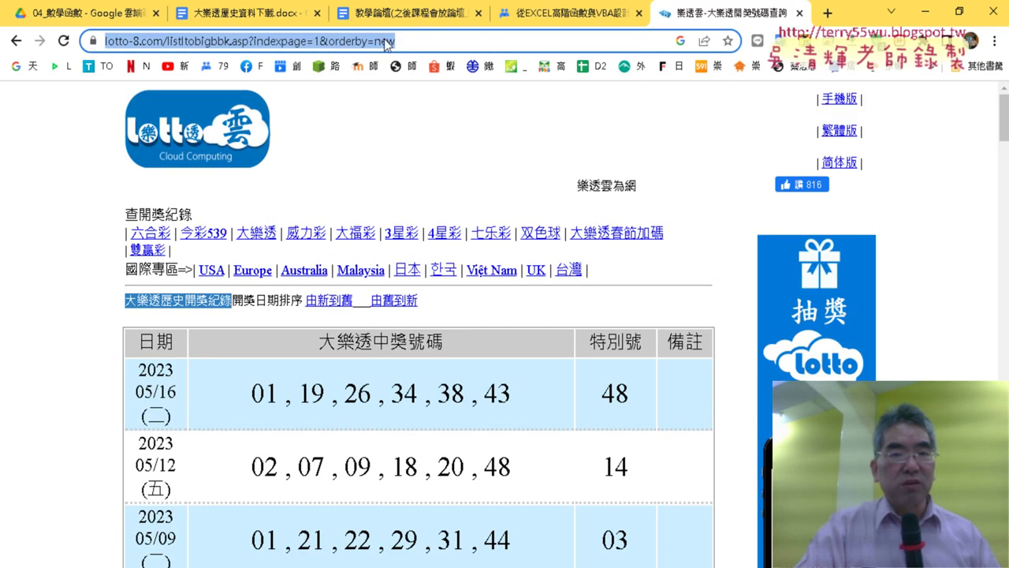
left_click(434, 41)
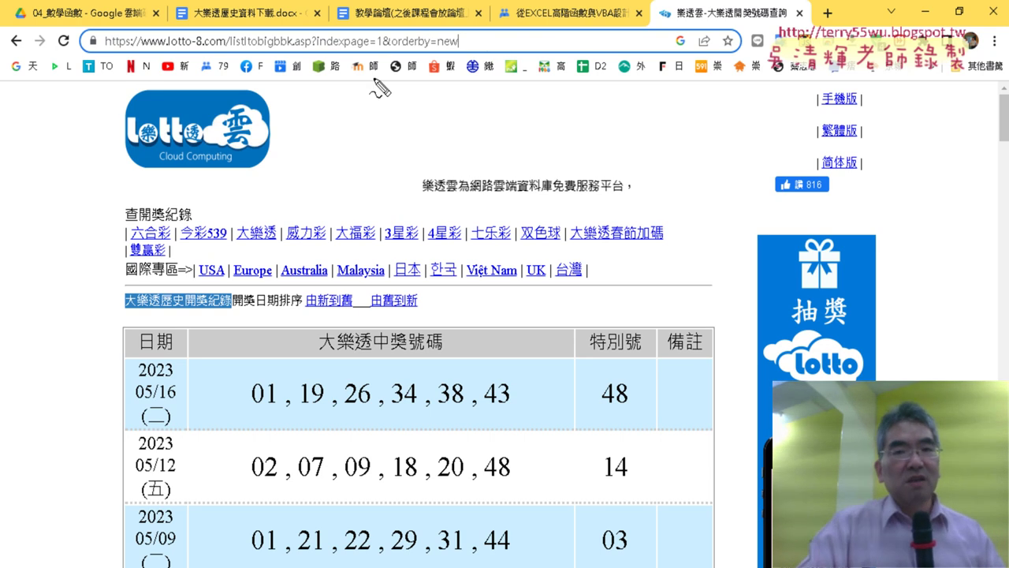
Step: Mark the page URL and its indexpage parameter with red annotations, then clear them
mouse_move(89, 56)
left_mouse_down()
mouse_move(377, 27)
mouse_move(479, 52)
left_mouse_up()
left_click_drag(104, 67, 476, 69)
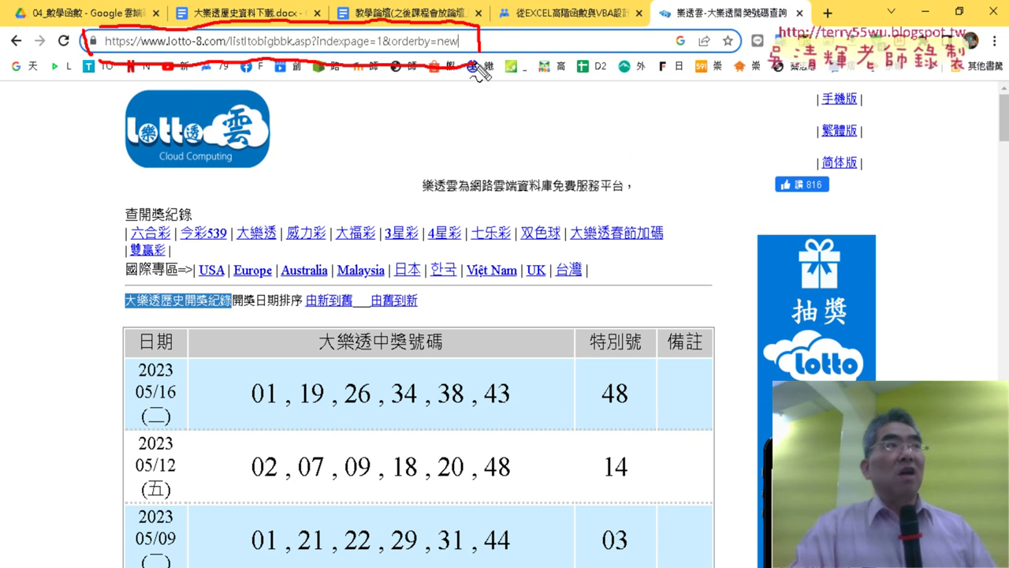
left_click_drag(530, 26, 572, 88)
left_click_drag(584, 32, 591, 82)
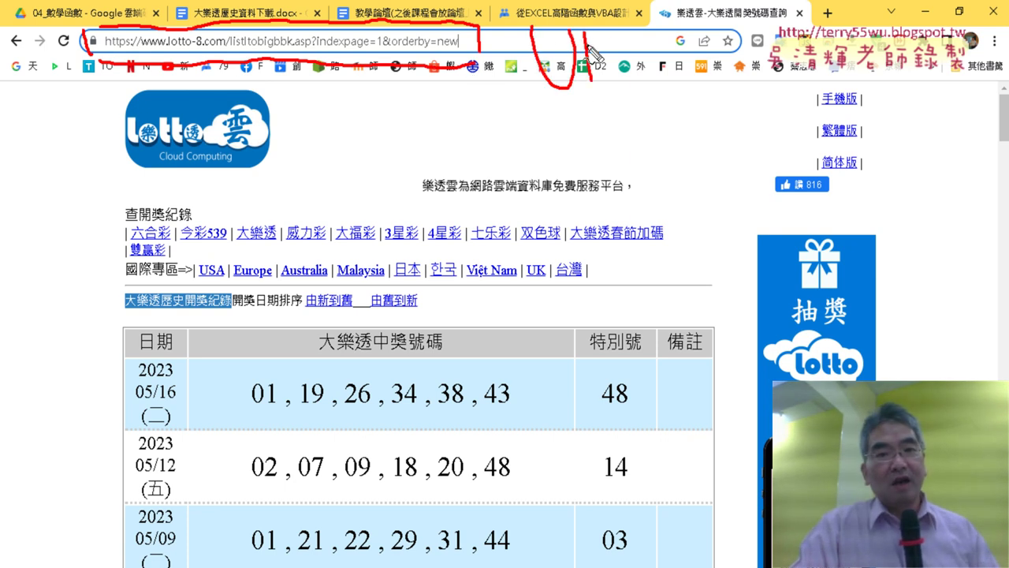
left_click_drag(587, 38, 609, 83)
mouse_move(639, 48)
left_mouse_down()
mouse_move(641, 76)
mouse_move(680, 73)
left_mouse_up()
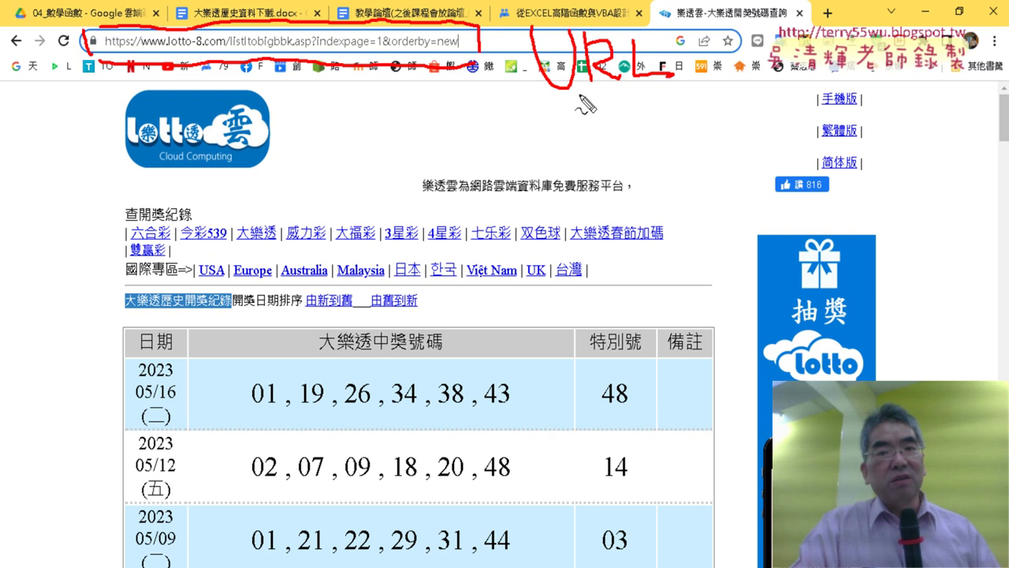
left_click_drag(544, 99, 694, 87)
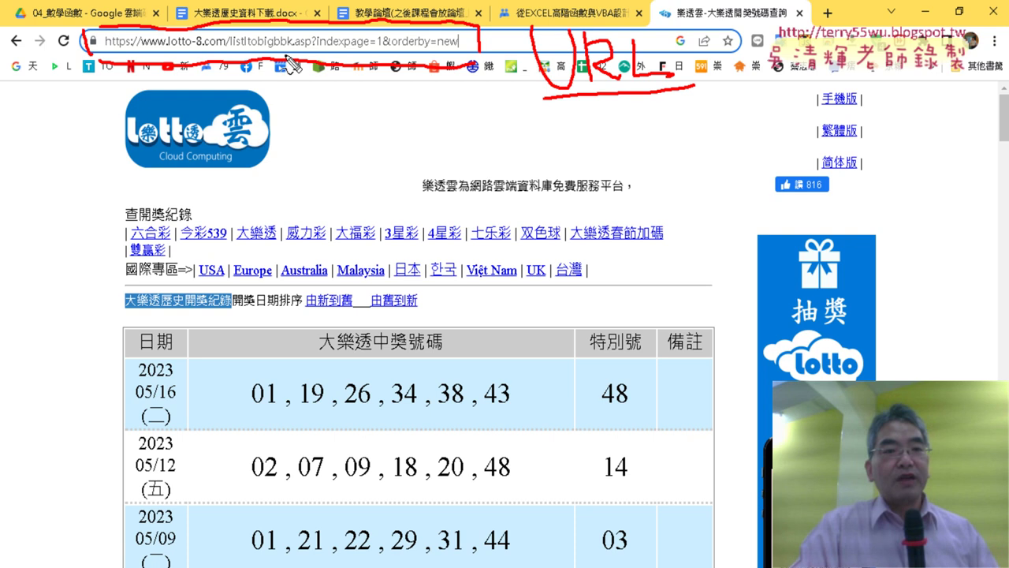
mouse_move(334, 50)
left_mouse_down()
mouse_move(363, 51)
mouse_move(385, 32)
left_mouse_up()
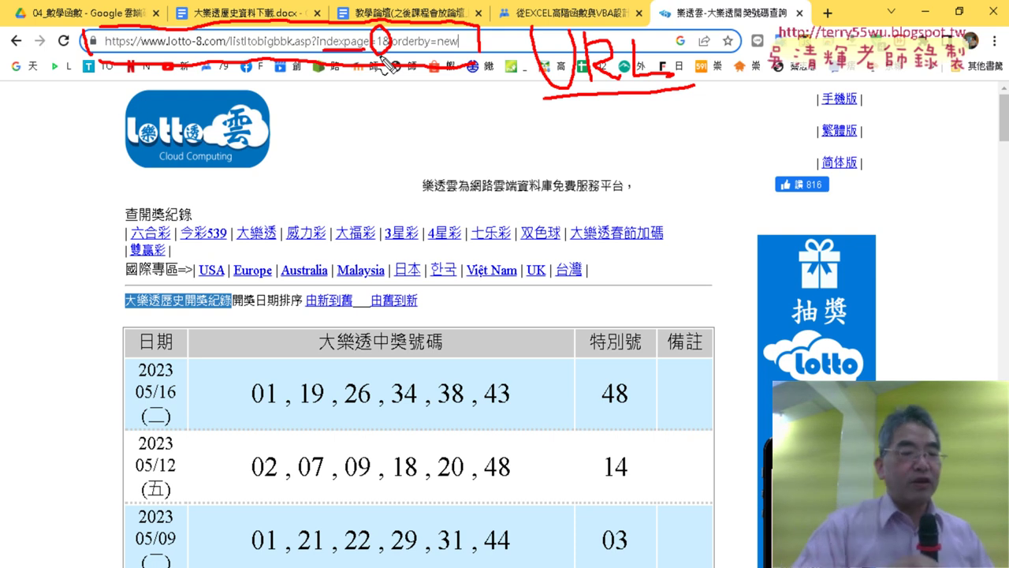
key("Escape")
Step: Open page 2, then change the address to indexpage=3 to load page 3
scroll(256, 256, "down", 1)
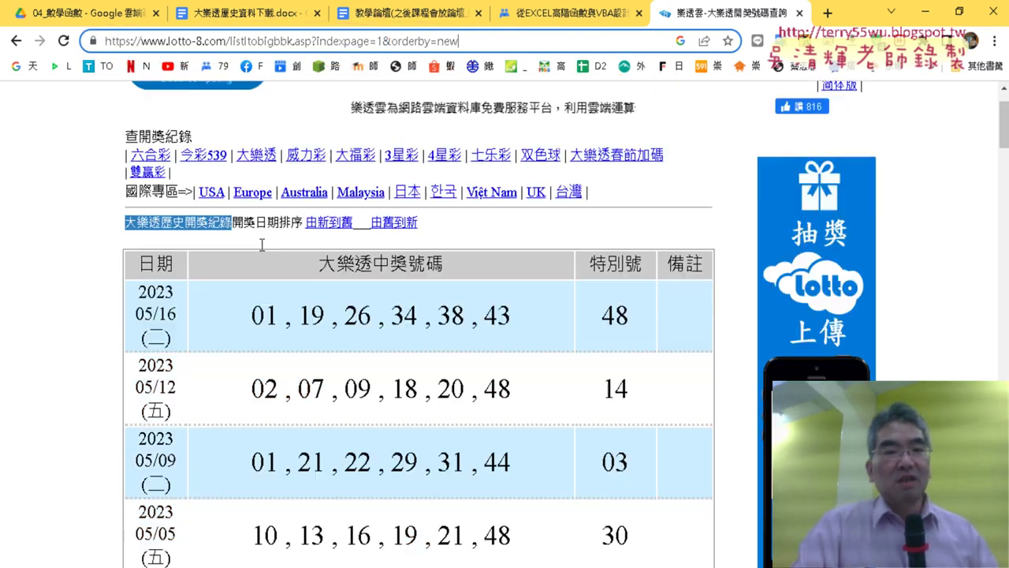
scroll(253, 251, "down", 6)
scroll(261, 260, "down", 7)
scroll(263, 272, "down", 7)
scroll(237, 264, "down", 6)
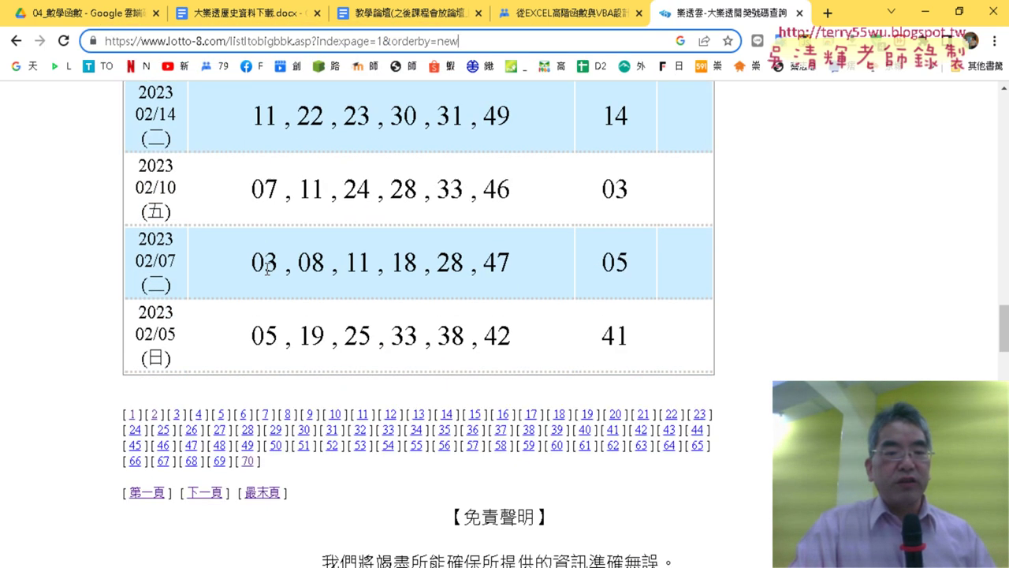
scroll(202, 255, "down", 3)
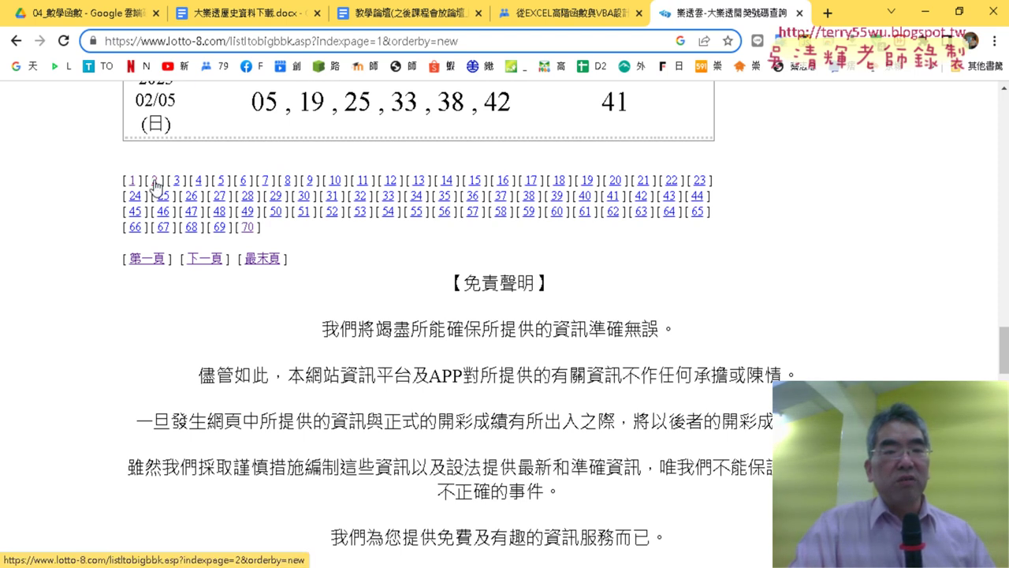
left_click(154, 181)
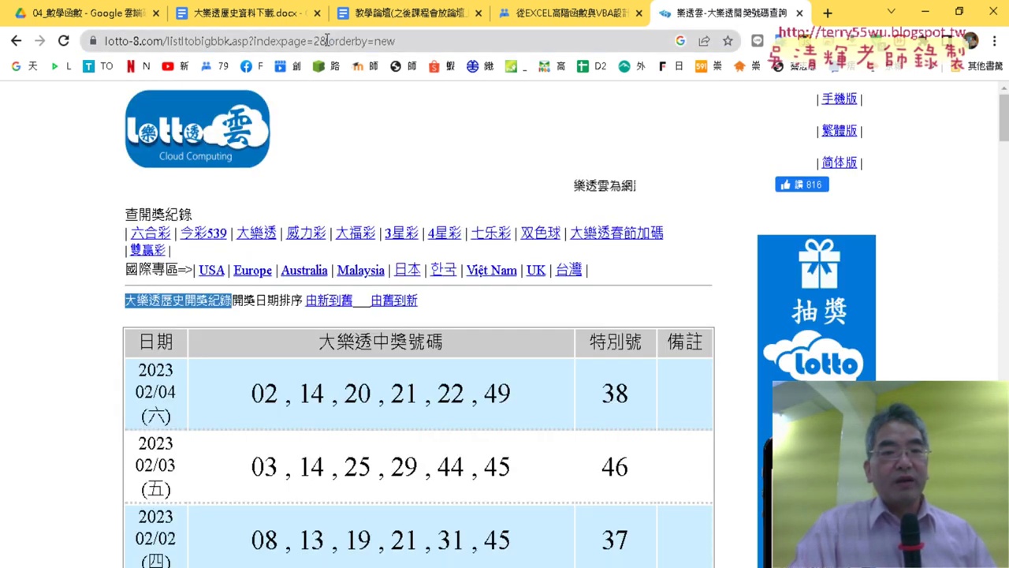
left_click(326, 40)
left_click(337, 42)
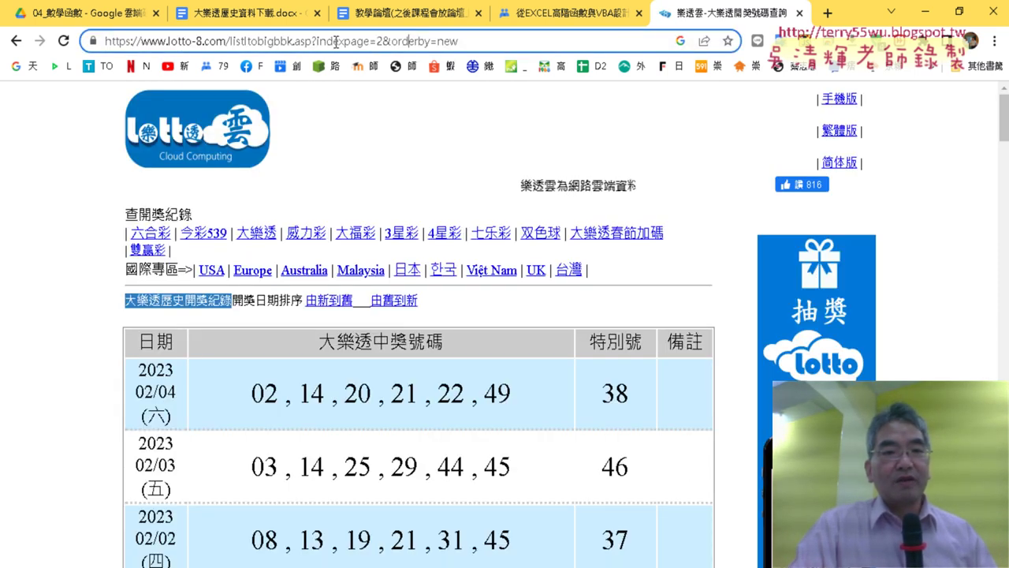
double_click(382, 41)
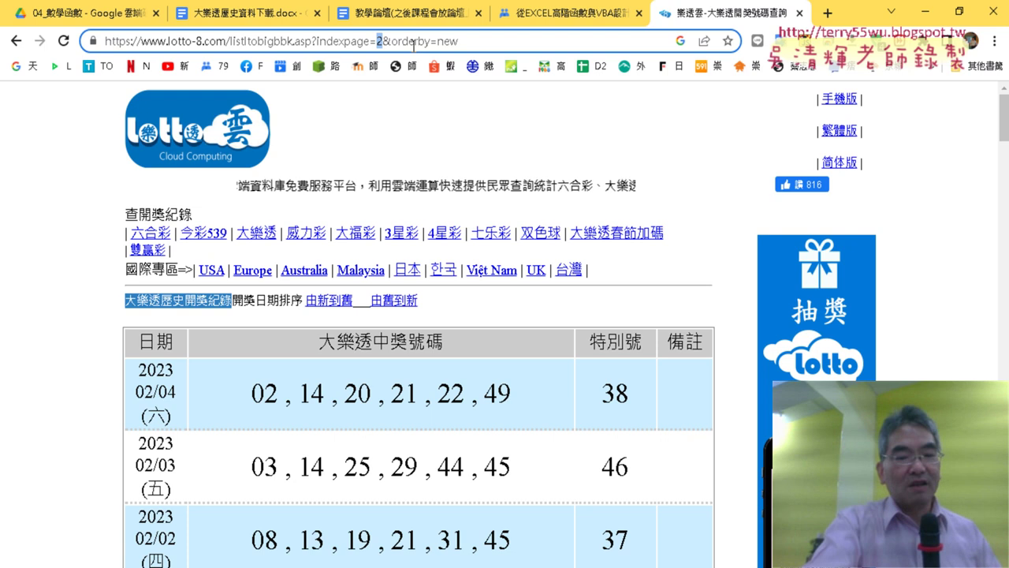
type("3")
key("Return")
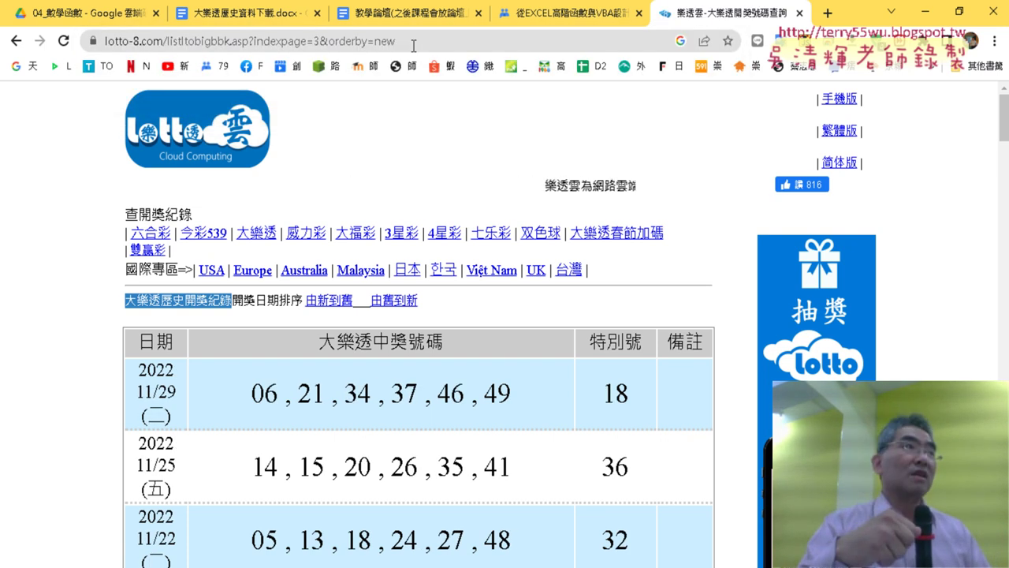
Step: Change indexpage to 70 in the address to load the March 2004 draws
left_click(319, 41)
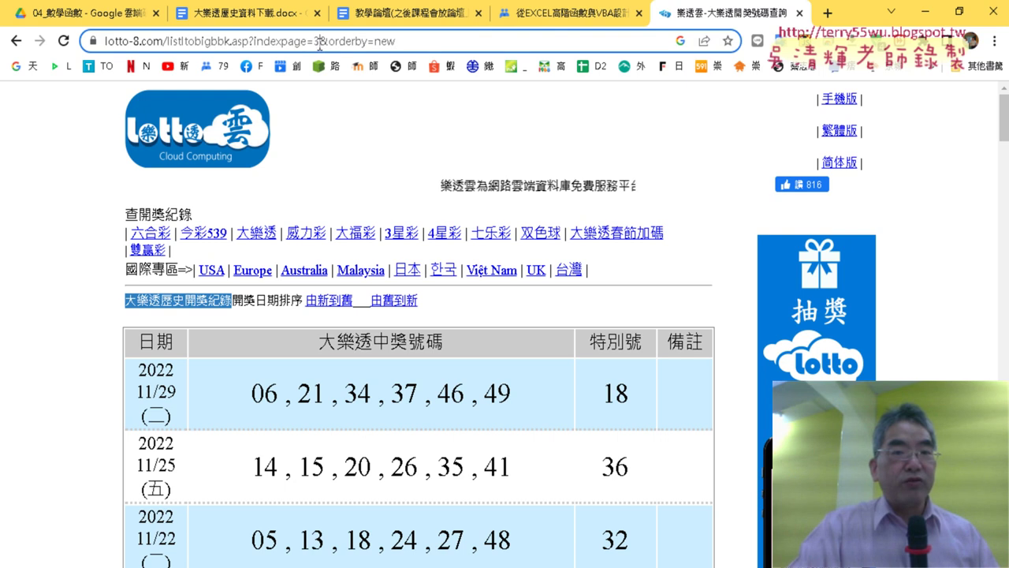
double_click(315, 42)
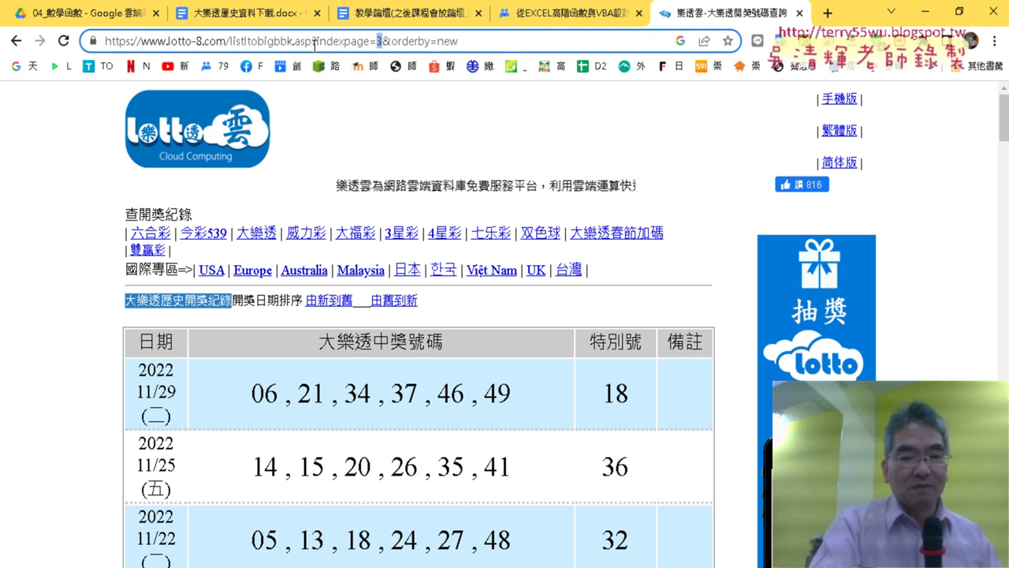
type("70")
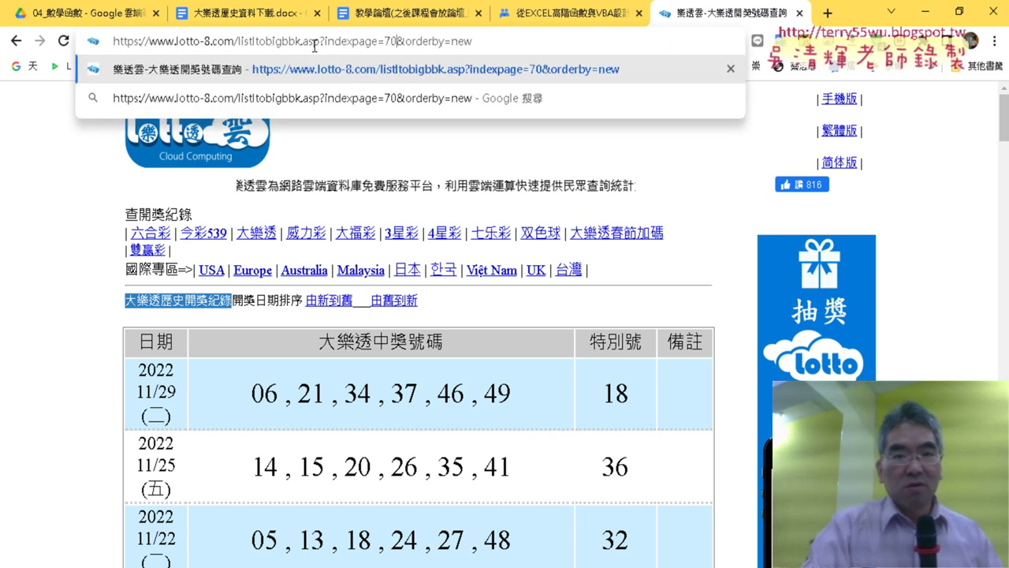
key("Return")
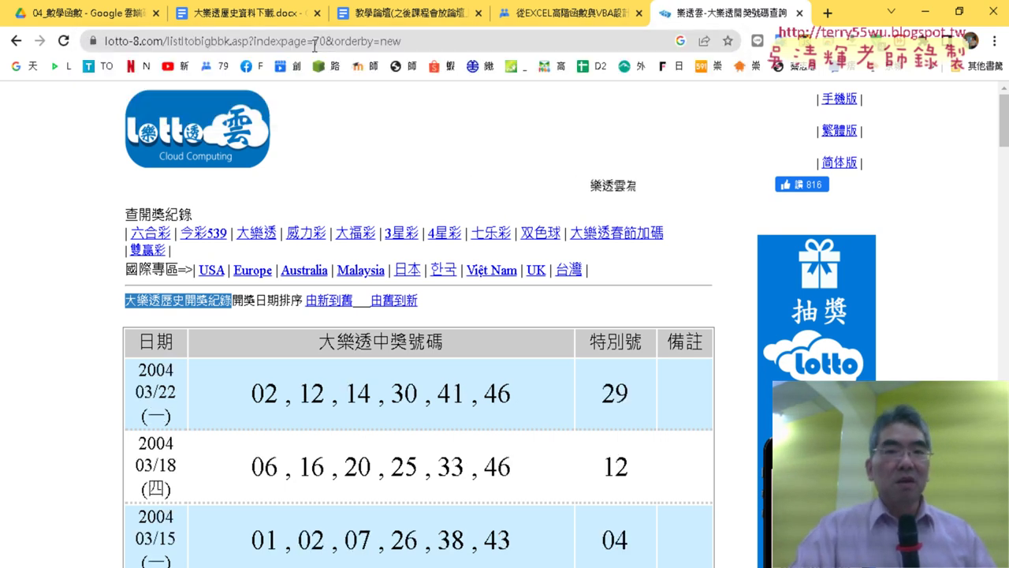
scroll(228, 270, "down", 2)
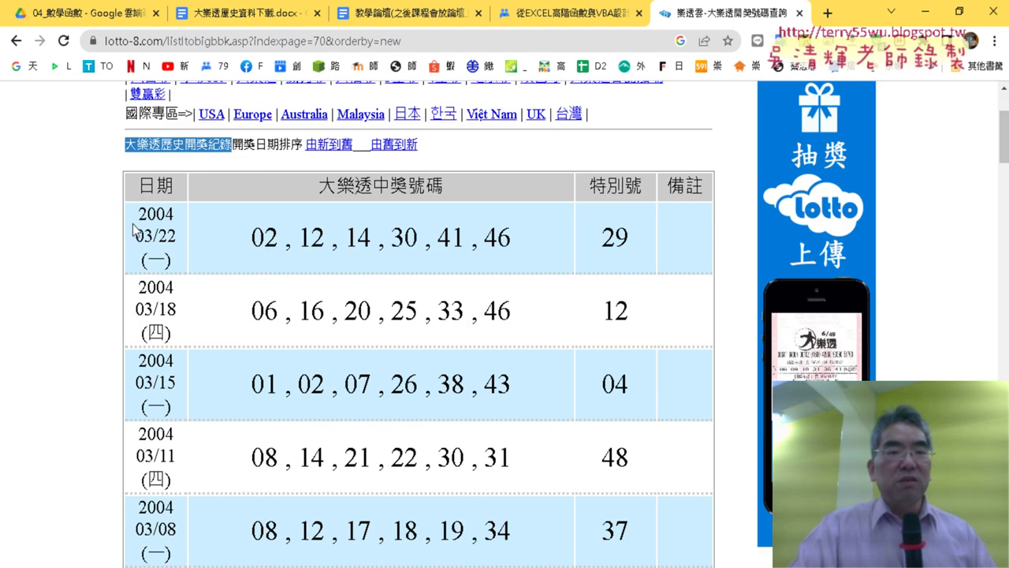
left_click_drag(134, 230, 184, 261)
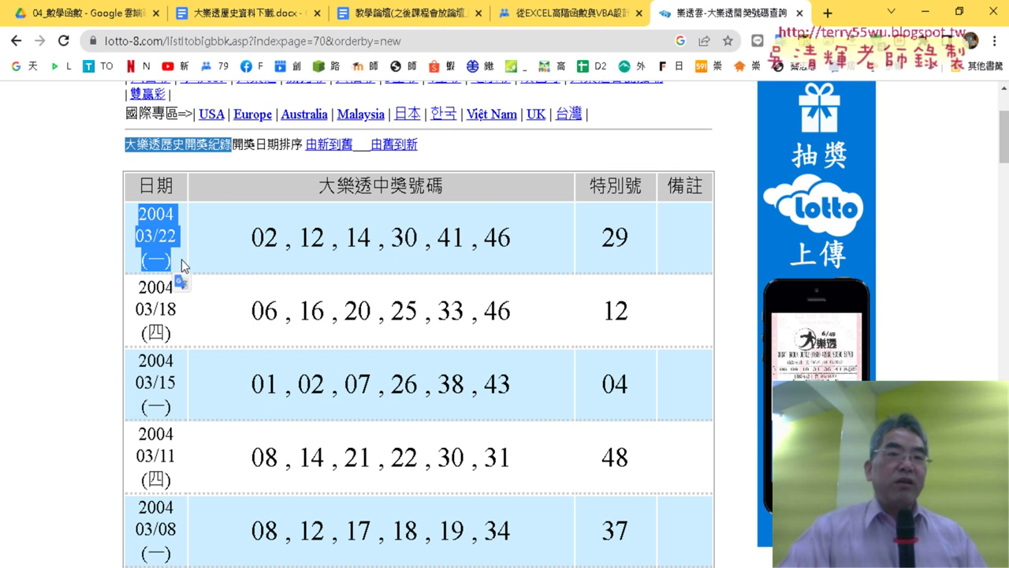
left_click(443, 42)
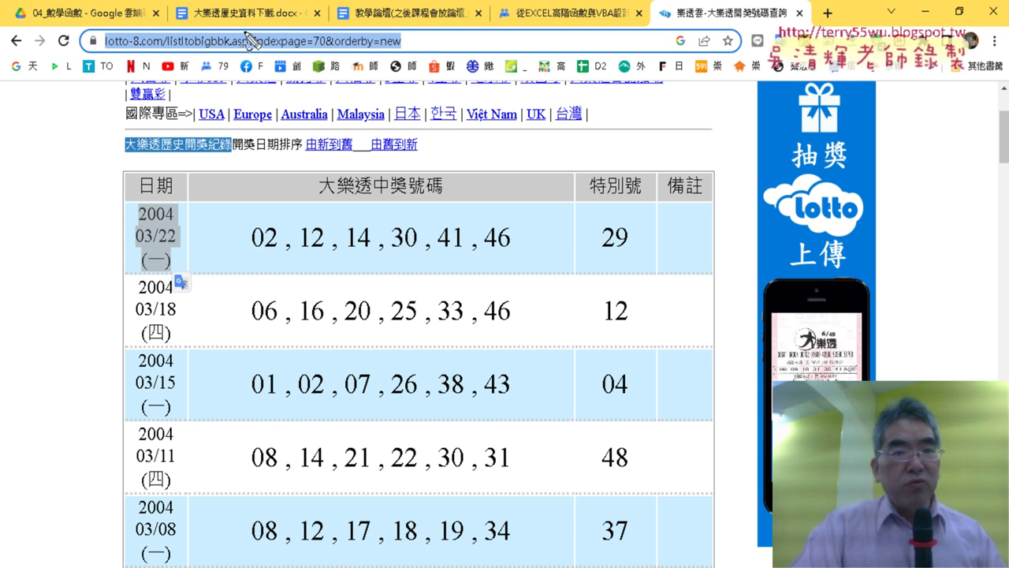
left_click_drag(254, 52, 257, 98)
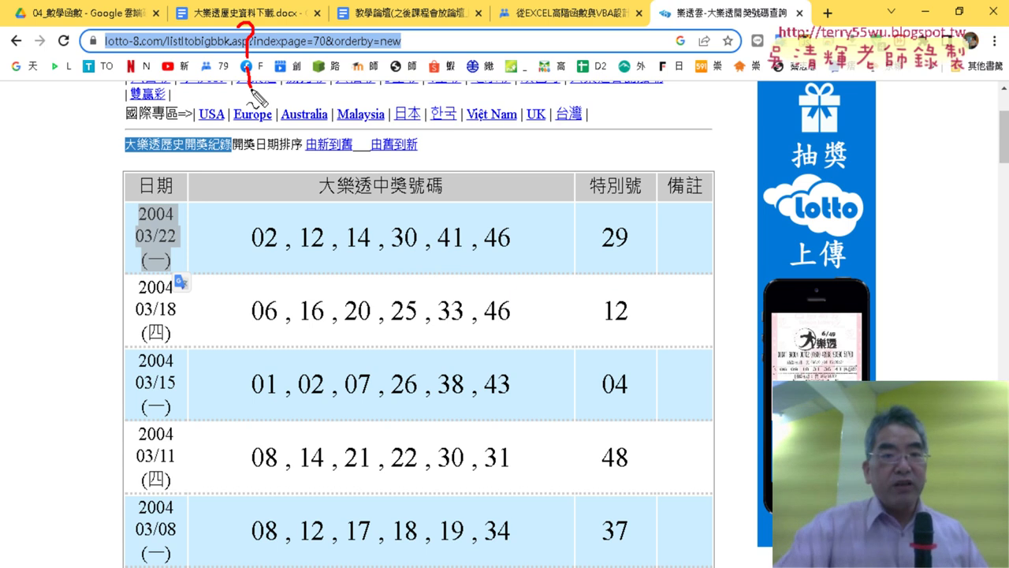
left_click_drag(260, 56, 286, 55)
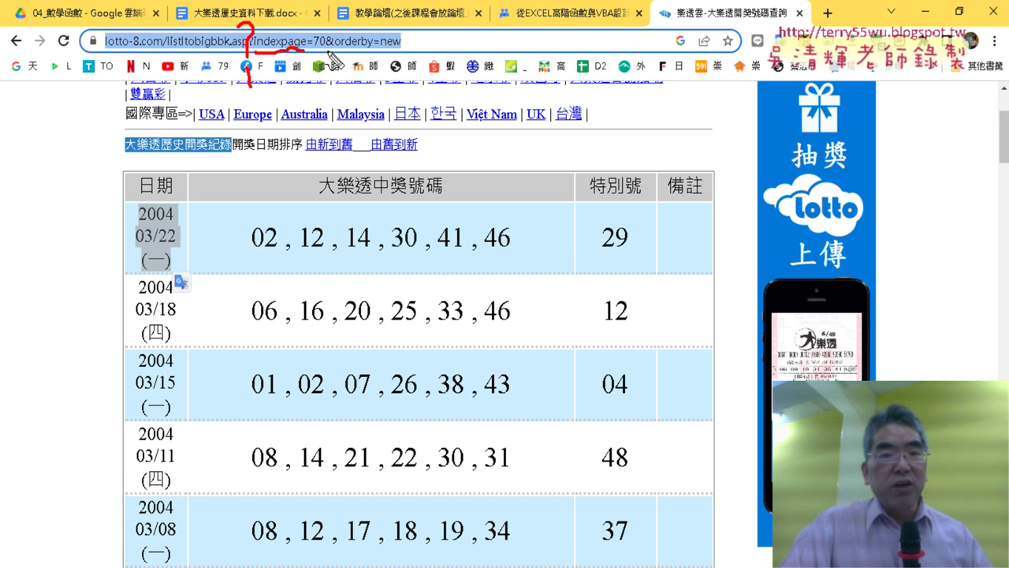
left_click_drag(402, 204, 358, 175)
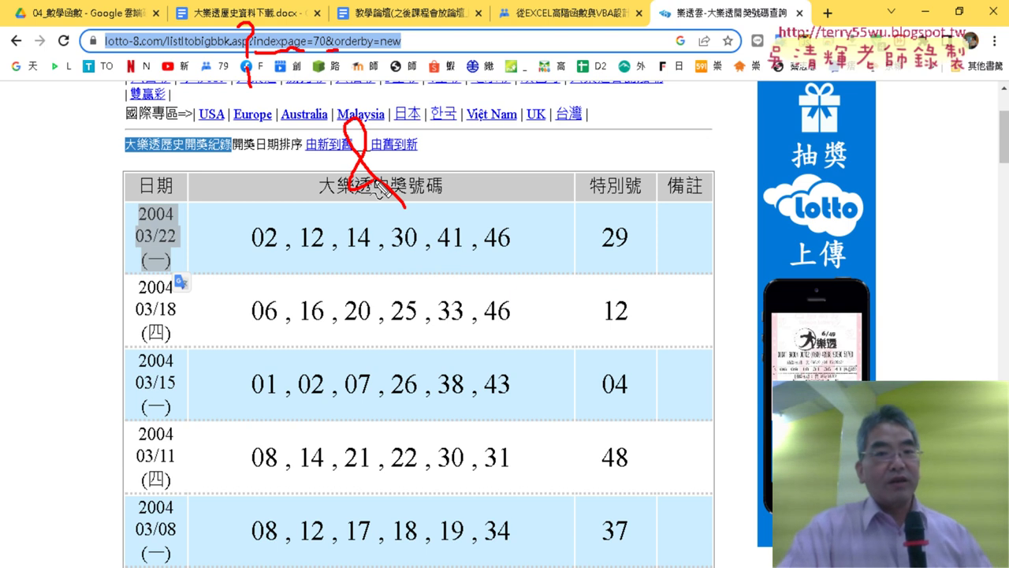
Step: Change the address's orderby=new to orderby=old to sort draws oldest first
key("Escape")
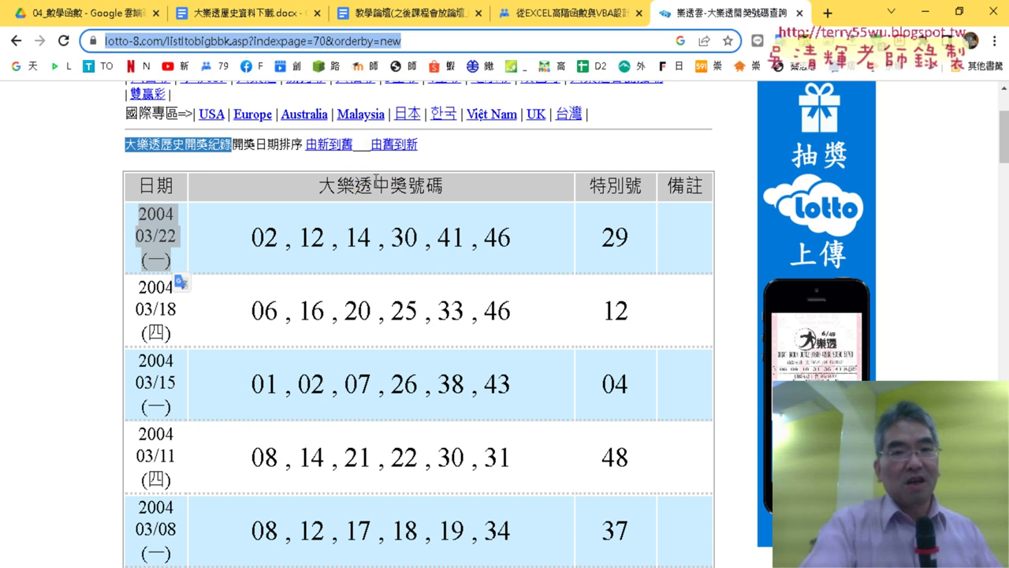
left_click(425, 43)
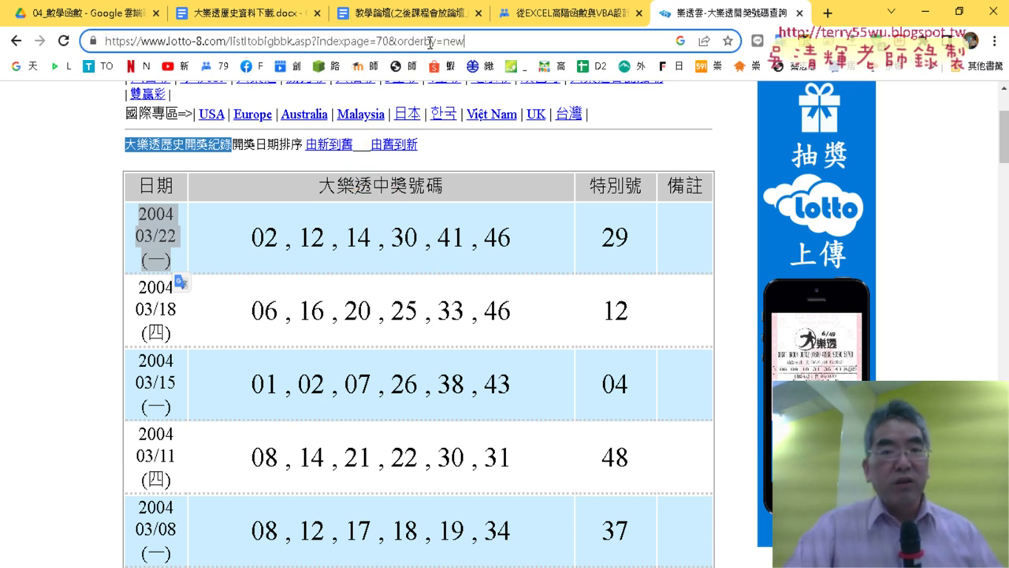
key("BackSpace")
key("BackSpace")
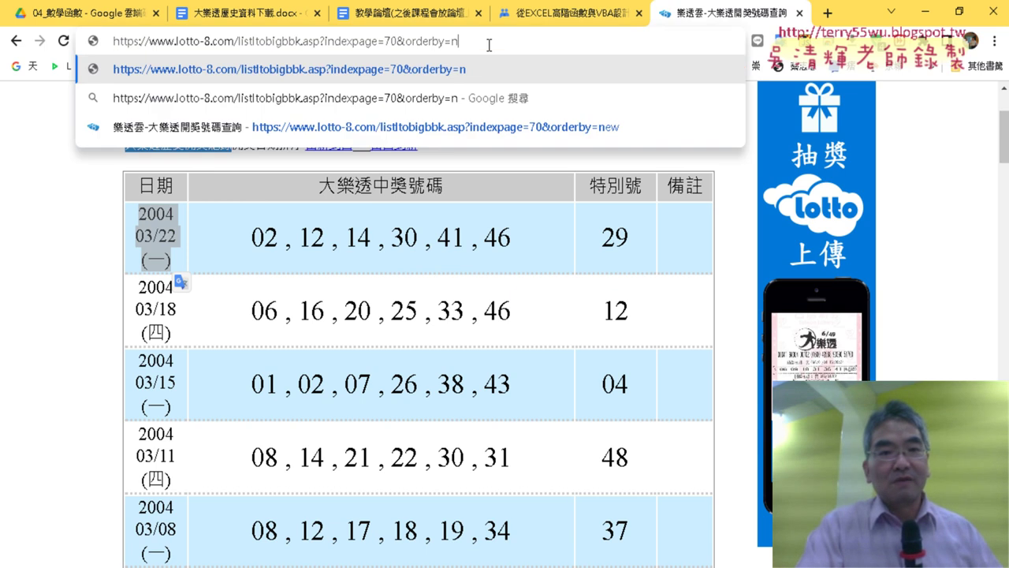
key("BackSpace")
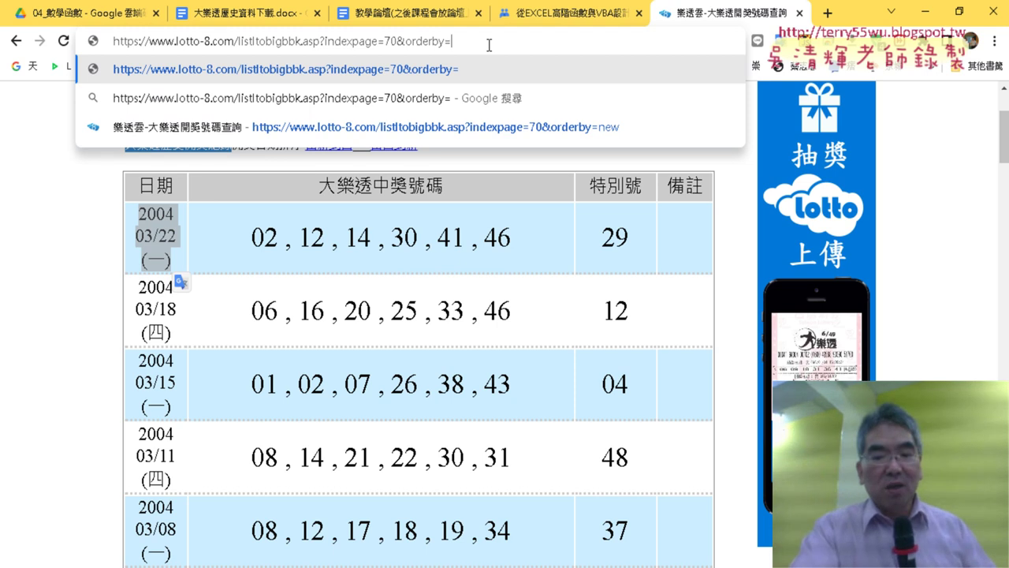
type("old")
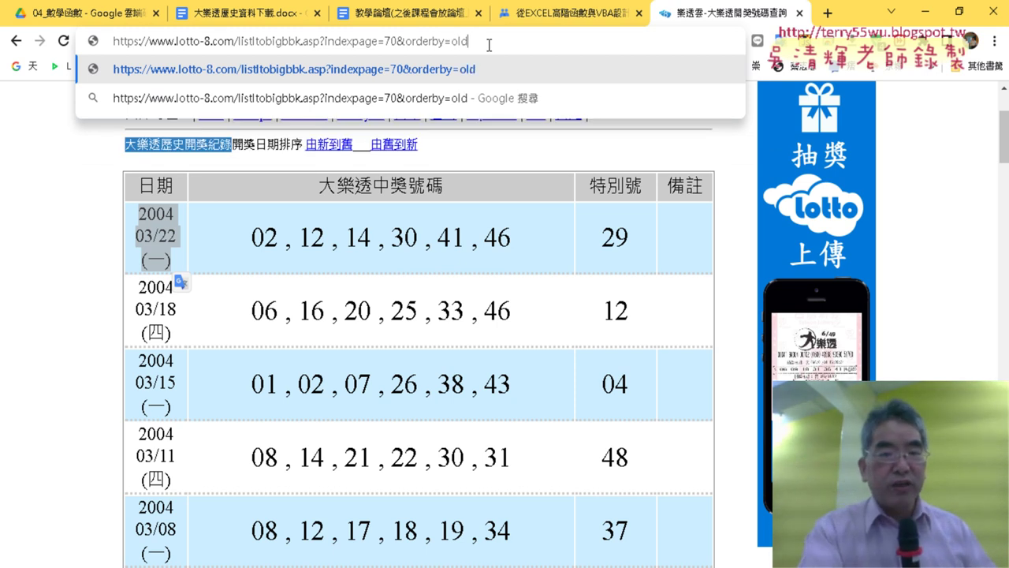
key("Return")
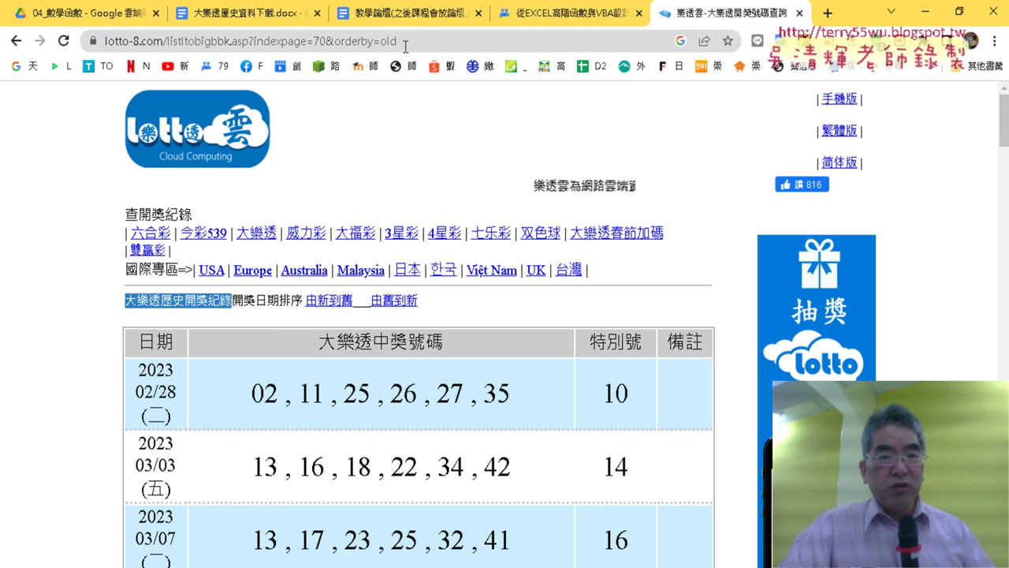
Step: Change indexpage=70 to indexpage=1 to show the 2004/01/05 draw first
left_click(322, 41)
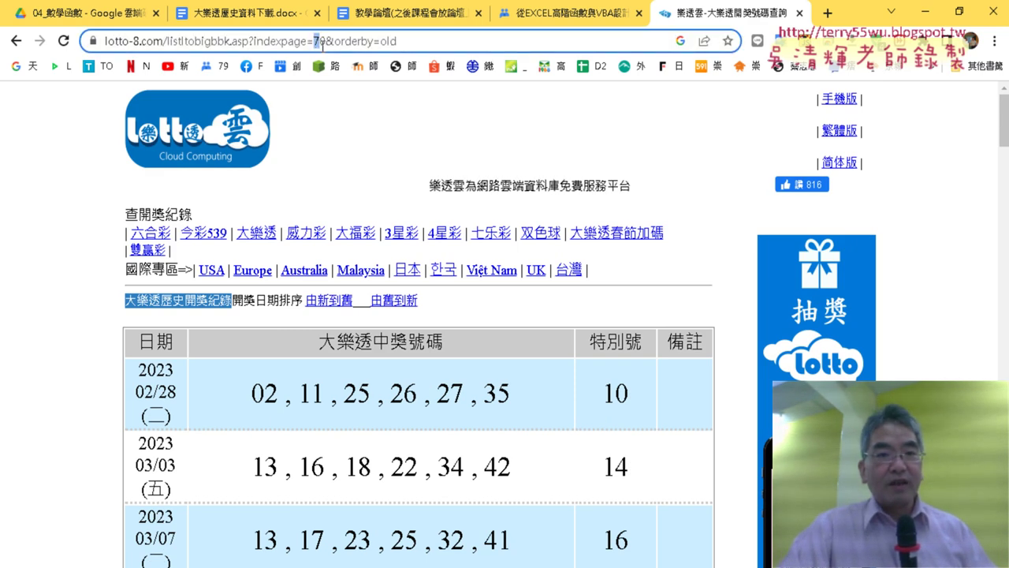
left_click_drag(137, 361, 177, 417)
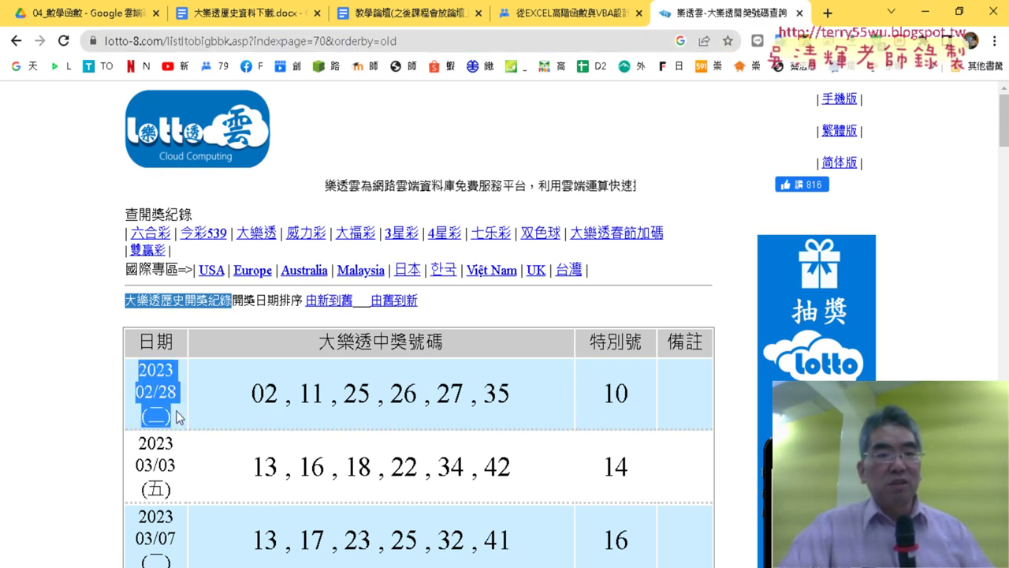
left_click(314, 43)
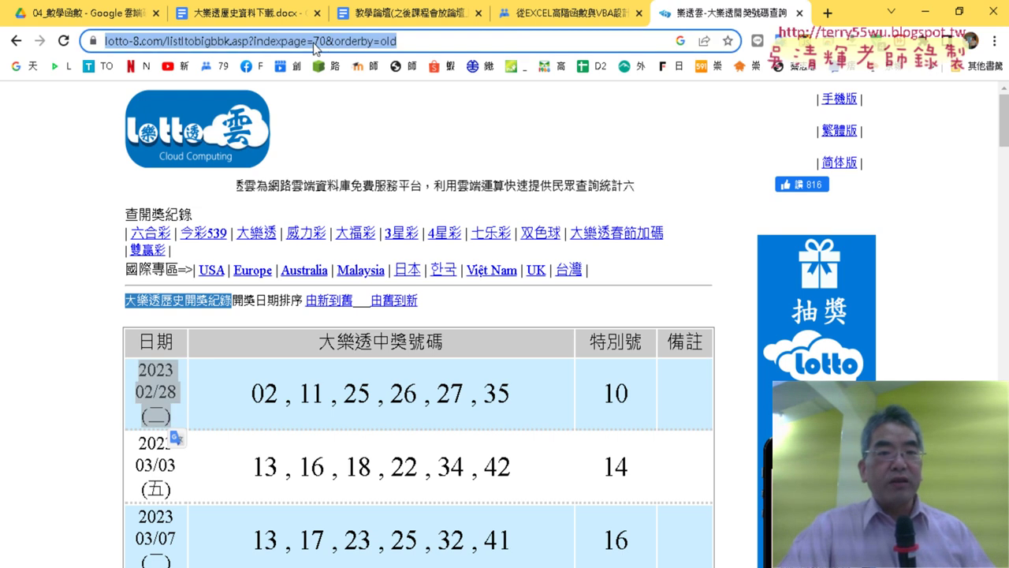
left_click(319, 42)
left_click_drag(384, 41, 392, 41)
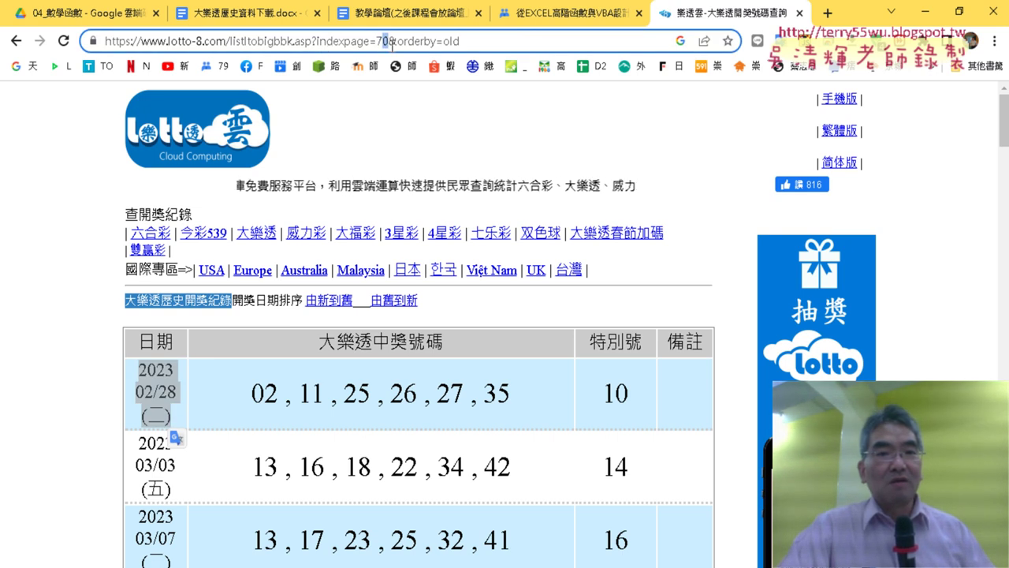
double_click(383, 41)
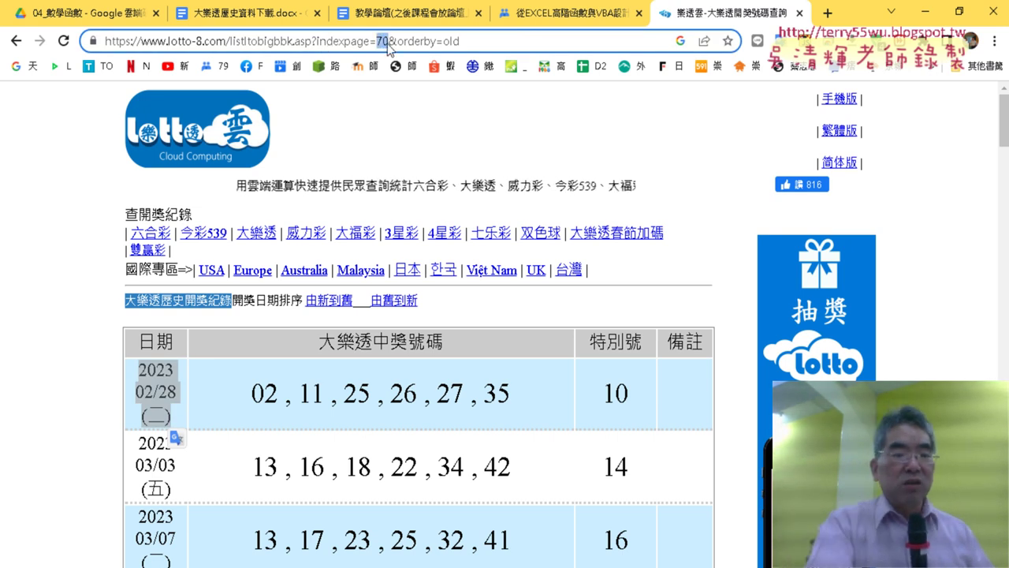
type("1")
key("Return")
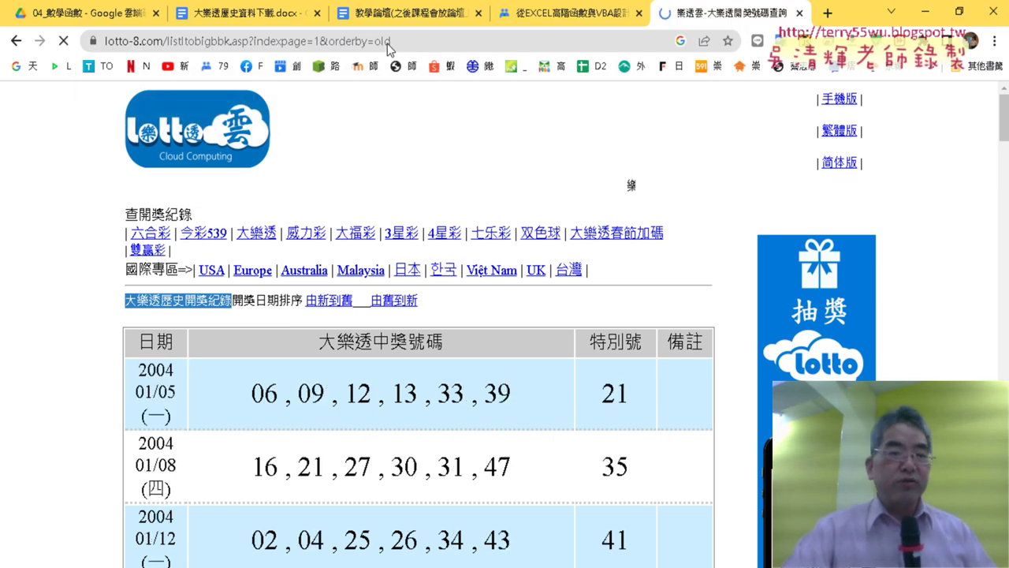
Step: Highlight the first draw's numbers and special number in Chrome, then return to Excel
mouse_move(161, 372)
left_mouse_down()
mouse_move(188, 406)
mouse_move(652, 414)
left_mouse_up()
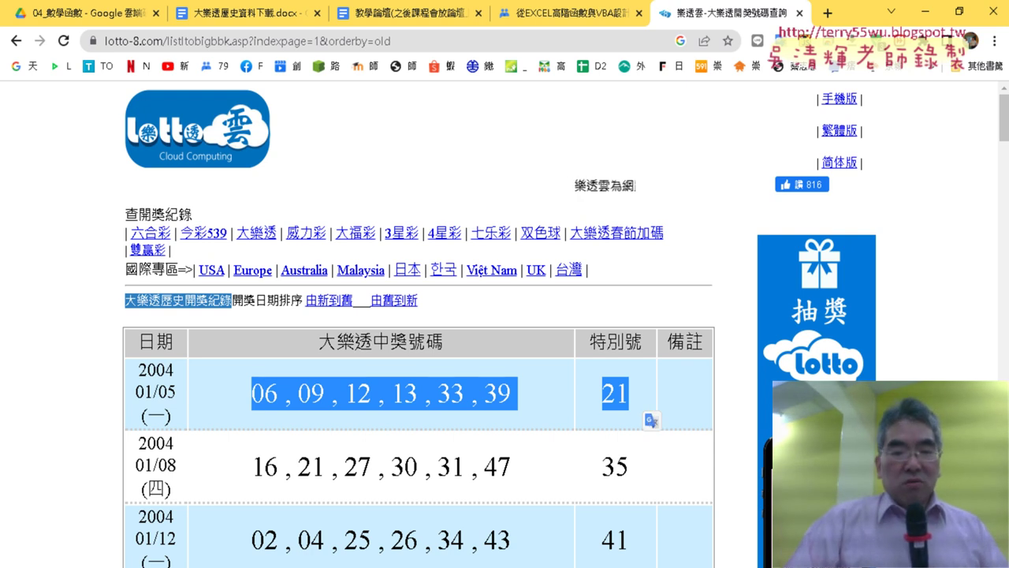
key("alt+Tab")
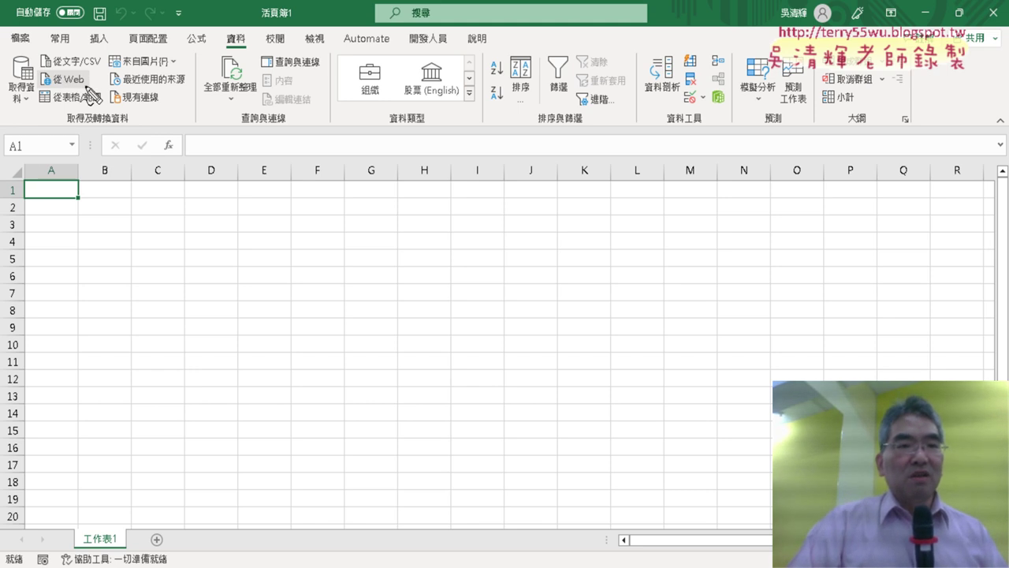
Step: Point out Data > From Web on Excel's ribbon and clear the annotations
mouse_move(89, 88)
left_mouse_down()
mouse_move(48, 91)
mouse_move(89, 85)
left_mouse_up()
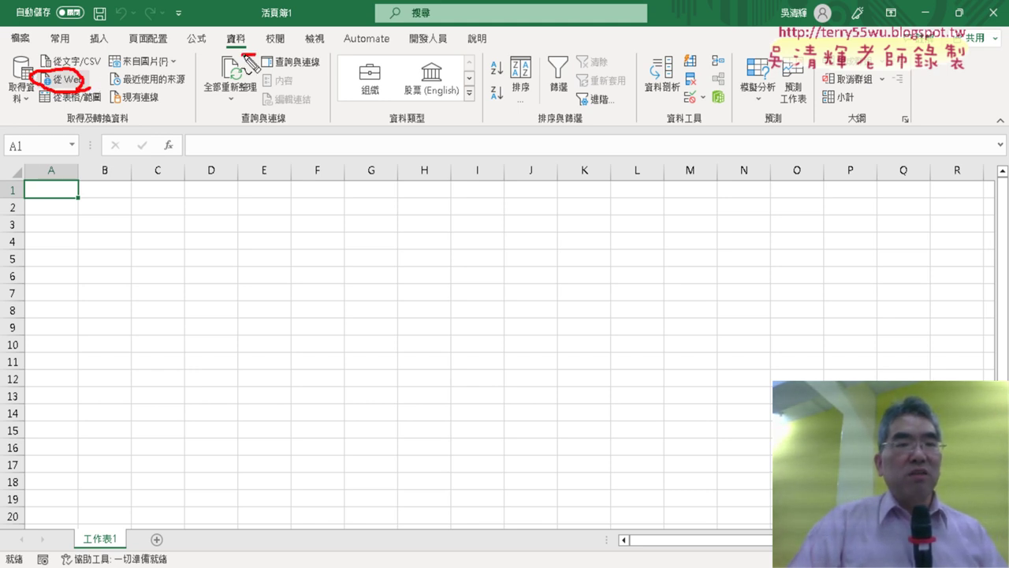
left_click_drag(250, 56, 99, 83)
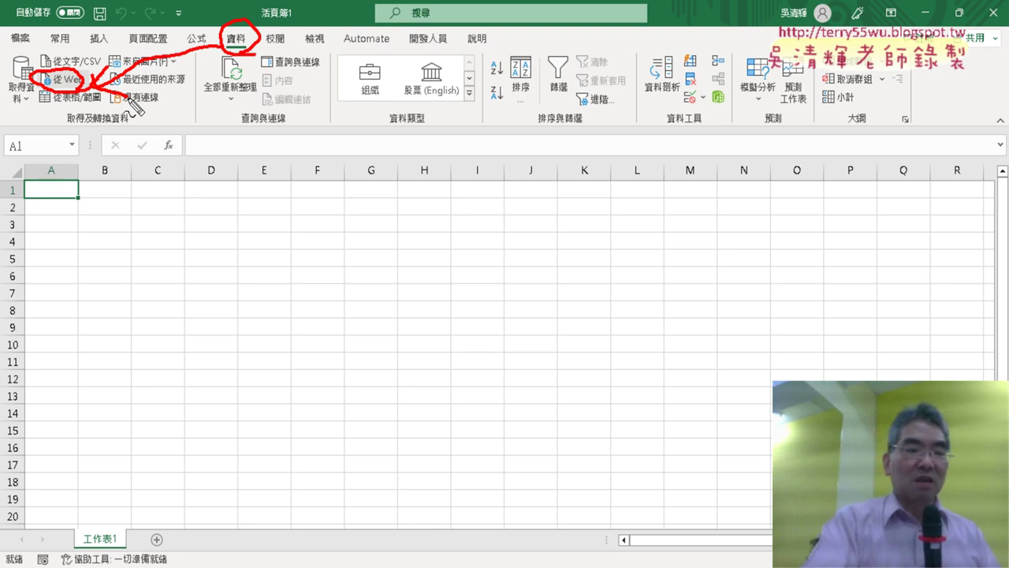
key("Escape")
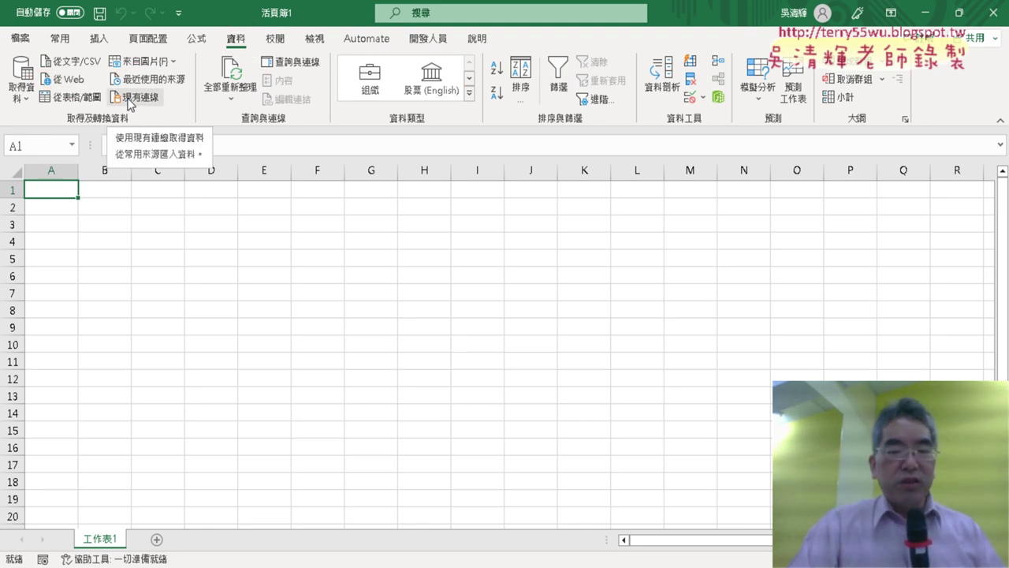
Step: Reopen 大樂透歷史資料下載.docx from Drive's 04_數學函數 folder under _雲端白板畫面
key("alt+Tab")
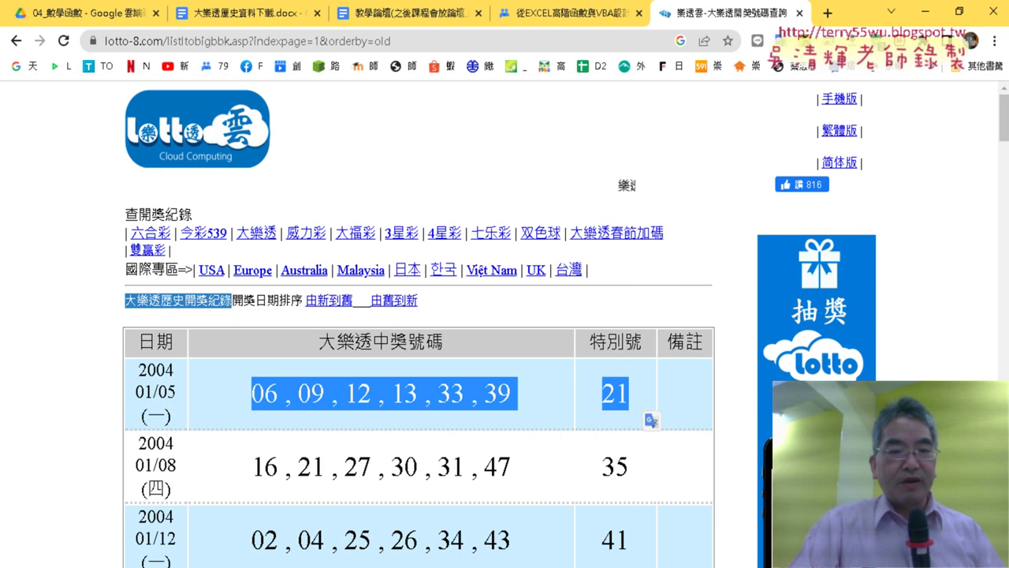
left_click(263, 14)
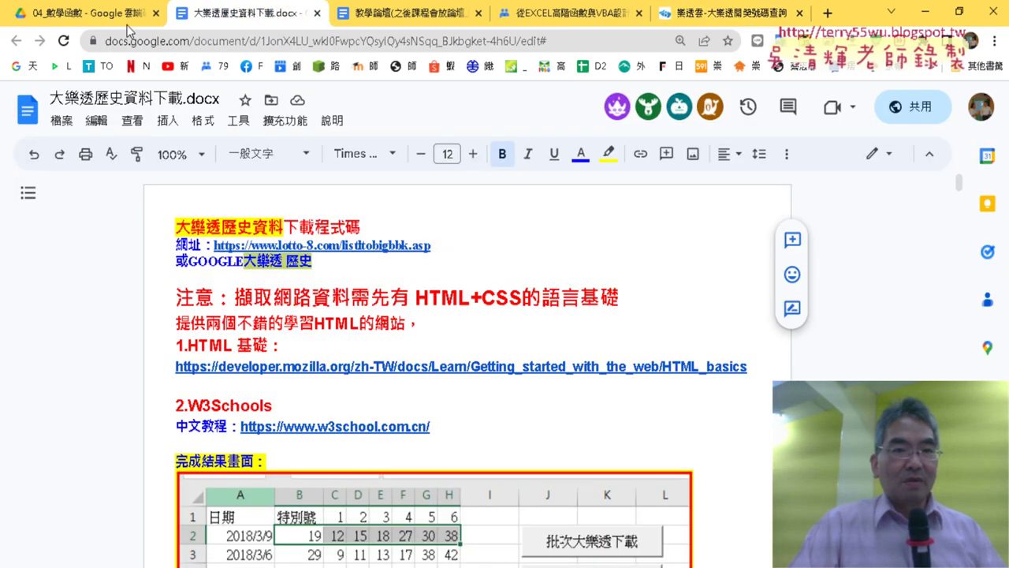
left_click(88, 14)
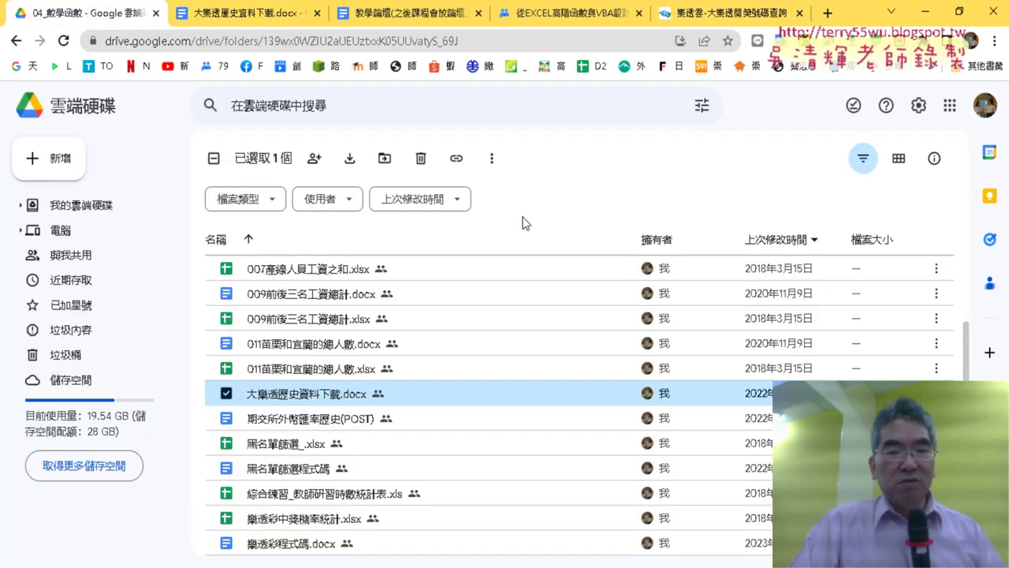
left_click(250, 240)
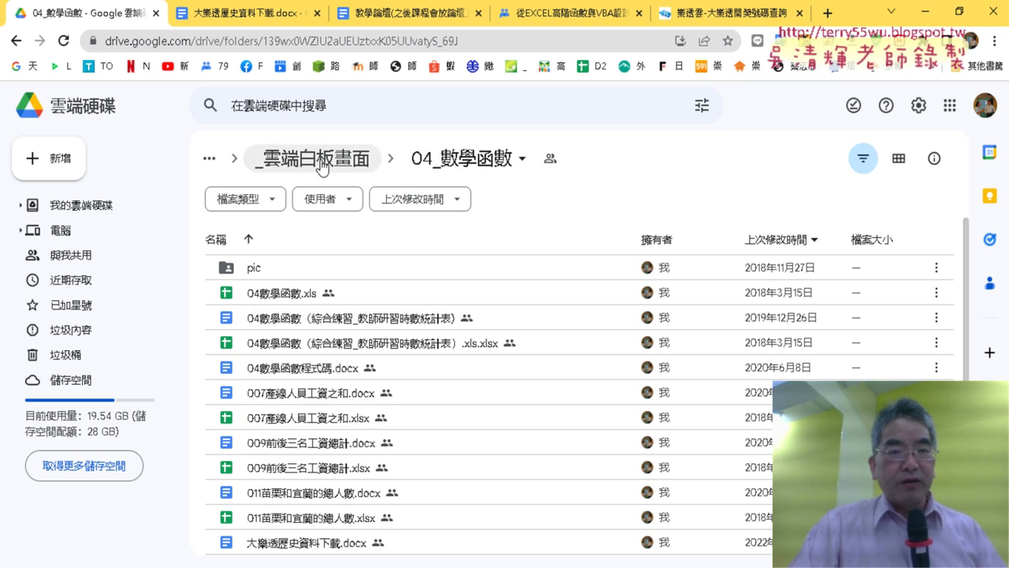
left_click(319, 159)
mouse_move(304, 342)
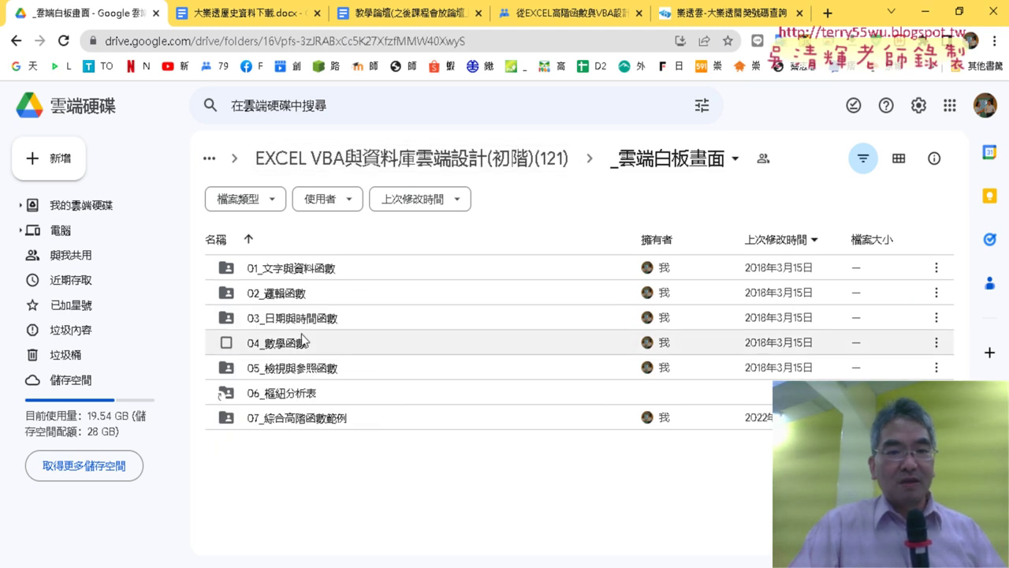
double_click(300, 357)
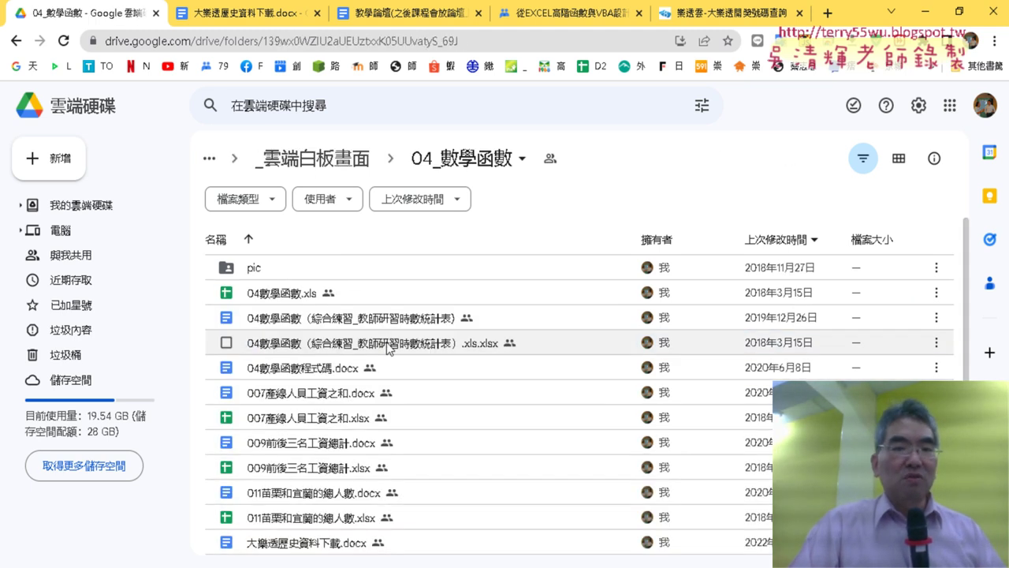
scroll(389, 343, "down", 1)
scroll(388, 343, "down", 1)
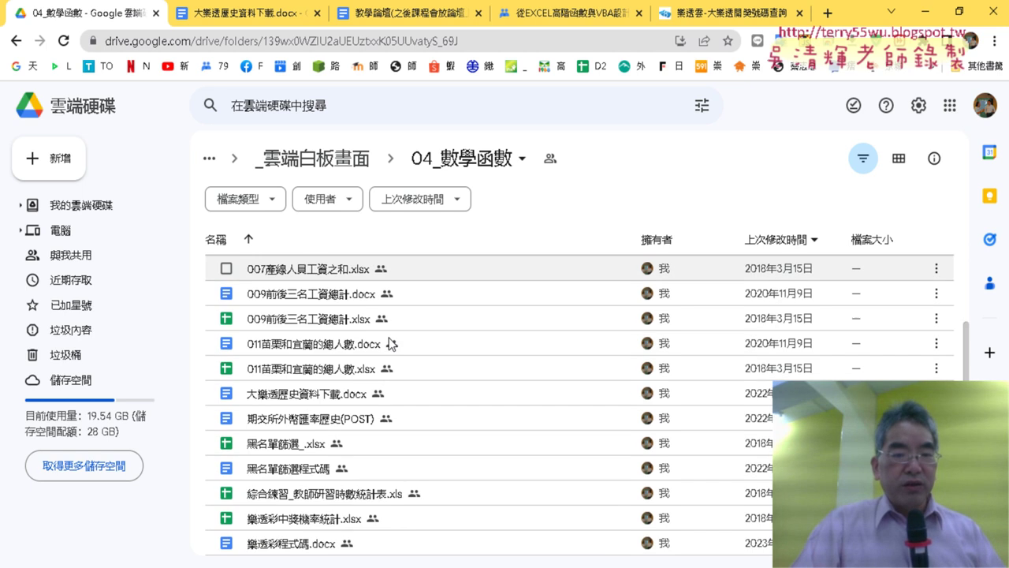
double_click(321, 400)
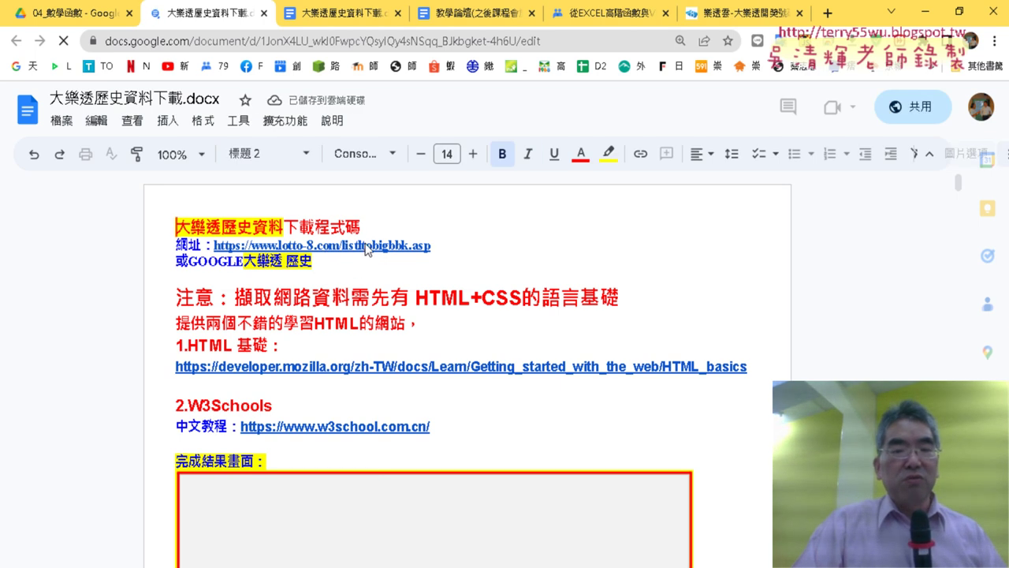
left_click(365, 246)
left_click(461, 245)
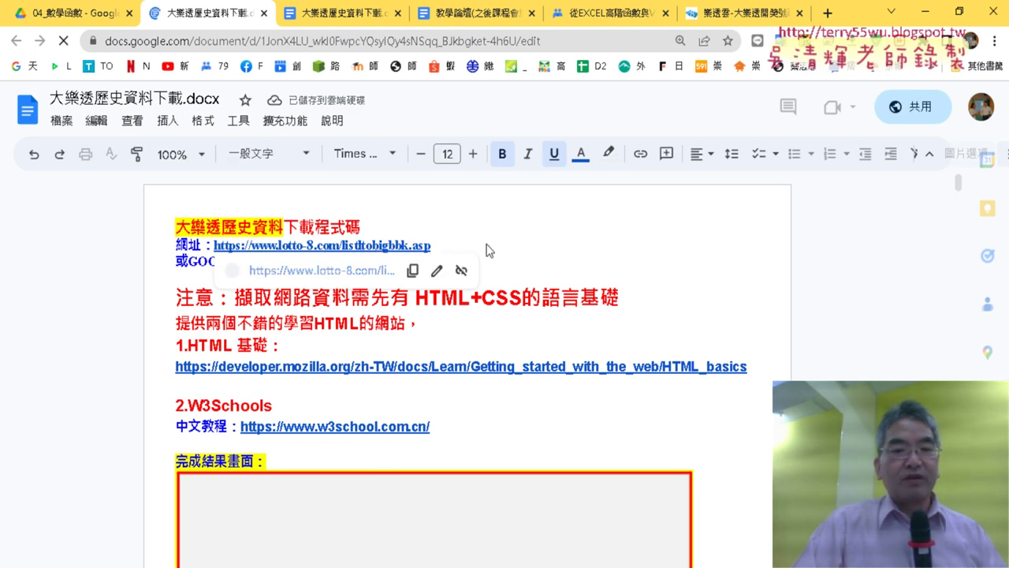
left_click_drag(325, 269, 251, 265)
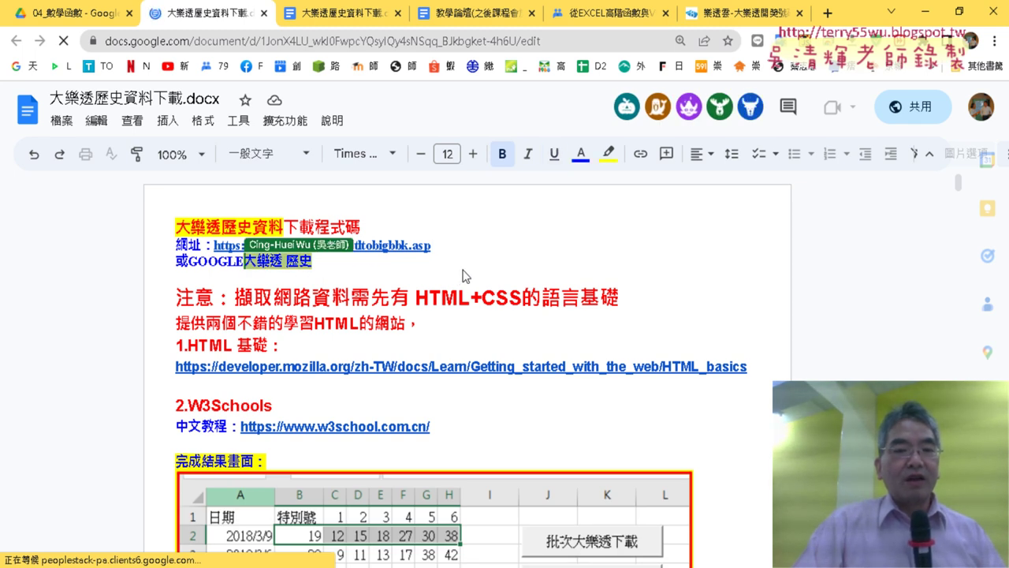
scroll(457, 274, "down", 2)
scroll(464, 274, "down", 5)
scroll(463, 265, "down", 3)
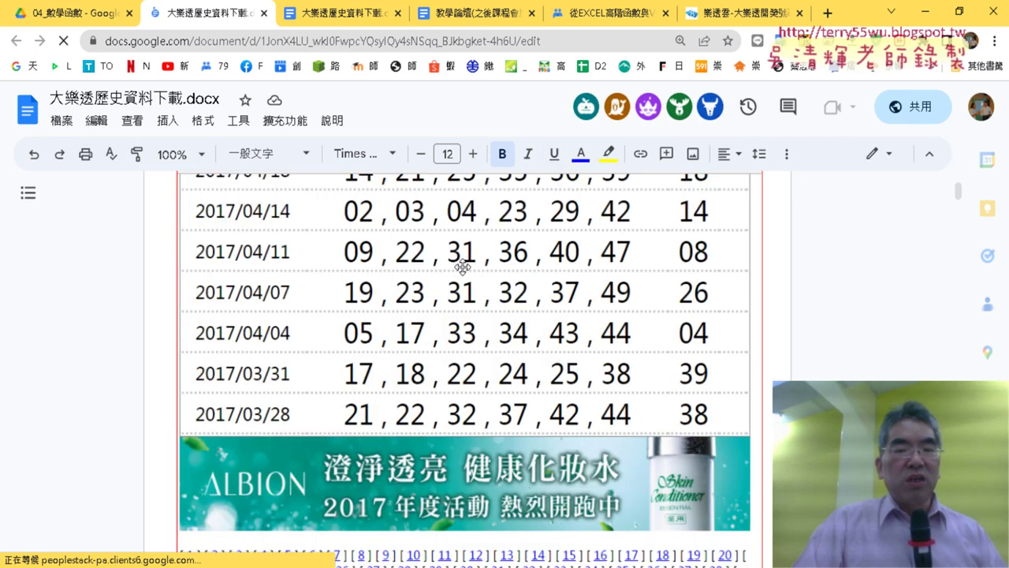
scroll(463, 265, "down", 3)
scroll(463, 265, "down", 3)
scroll(463, 265, "down", 4)
scroll(318, 358, "up", 1)
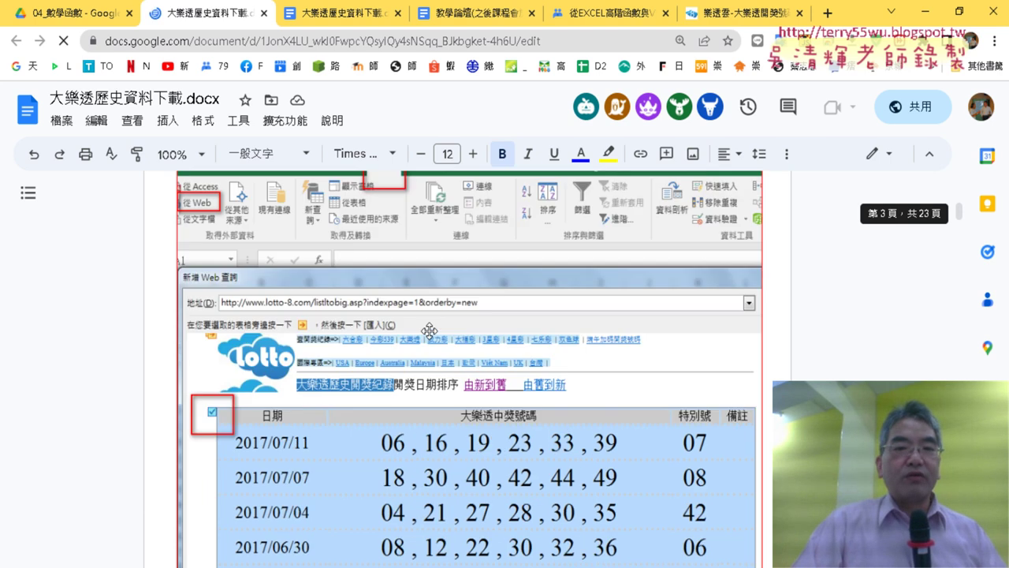
scroll(318, 358, "up", 4)
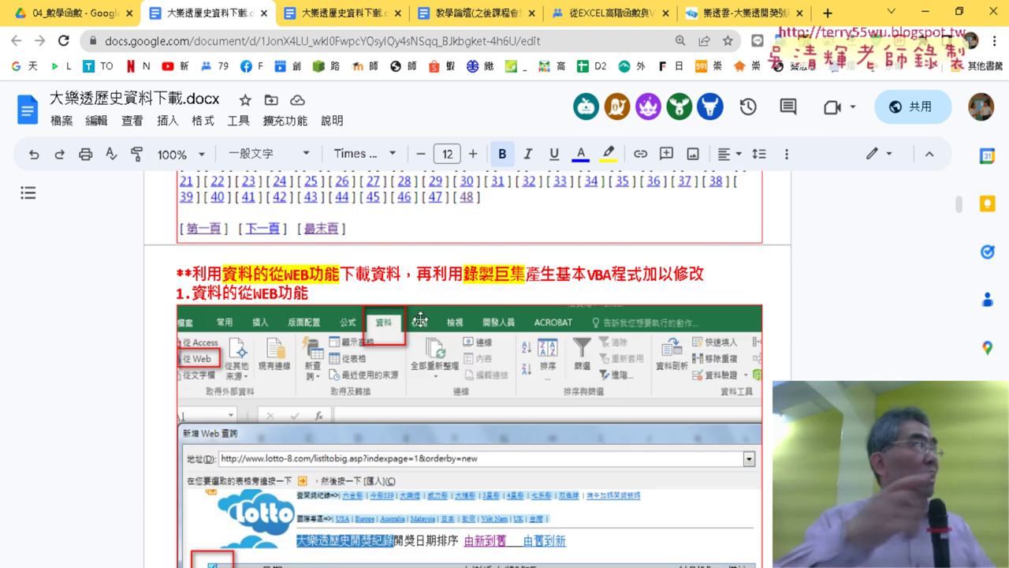
scroll(419, 319, "down", 1)
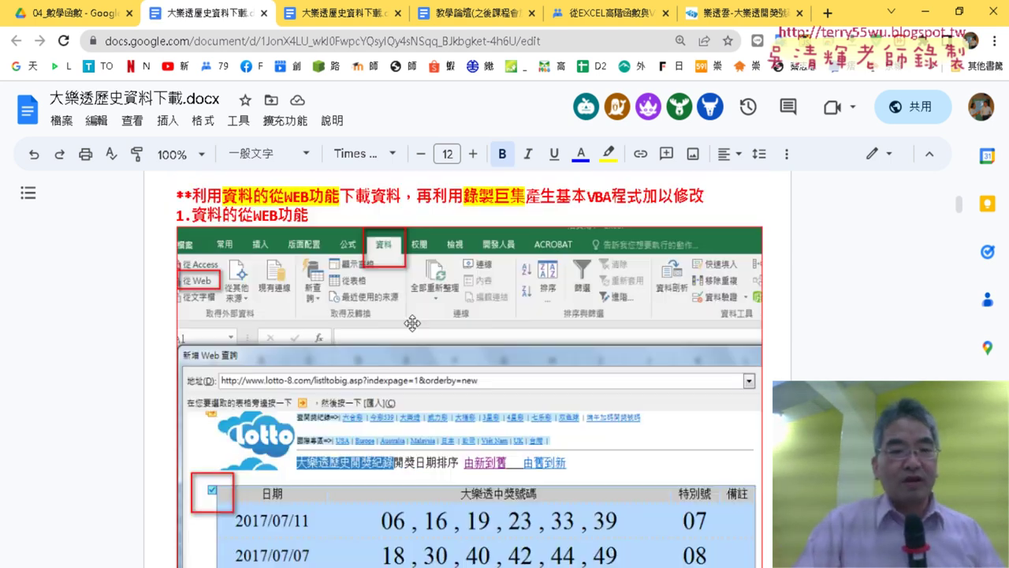
scroll(412, 325, "down", 1)
scroll(413, 326, "up", 1)
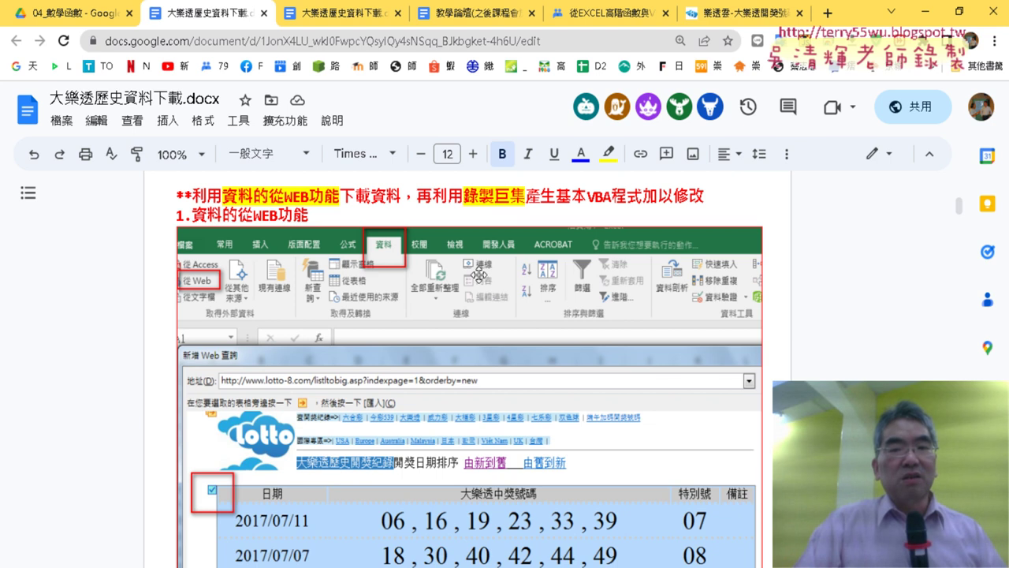
scroll(464, 314, "down", 3)
scroll(473, 312, "down", 2)
scroll(476, 310, "down", 4)
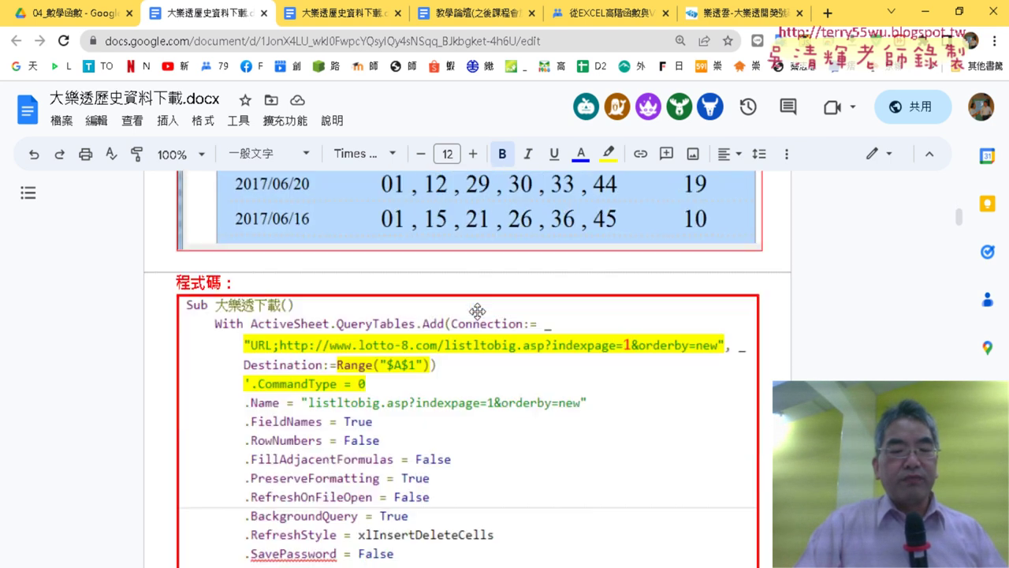
scroll(477, 311, "down", 3)
scroll(477, 312, "up", 2)
scroll(477, 313, "up", 1)
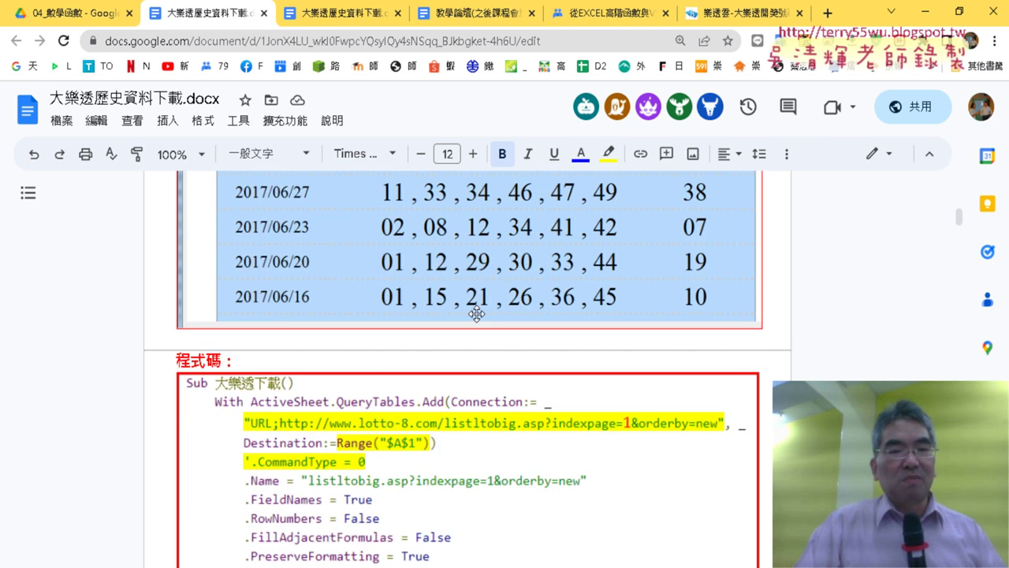
scroll(477, 313, "up", 2)
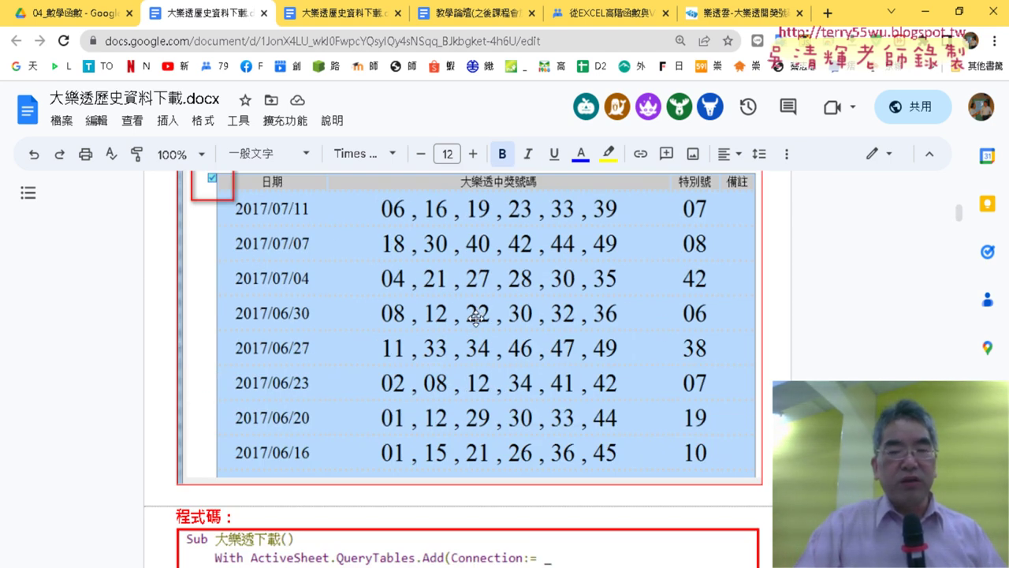
scroll(475, 318, "down", 2)
scroll(476, 317, "down", 3)
scroll(475, 319, "down", 2)
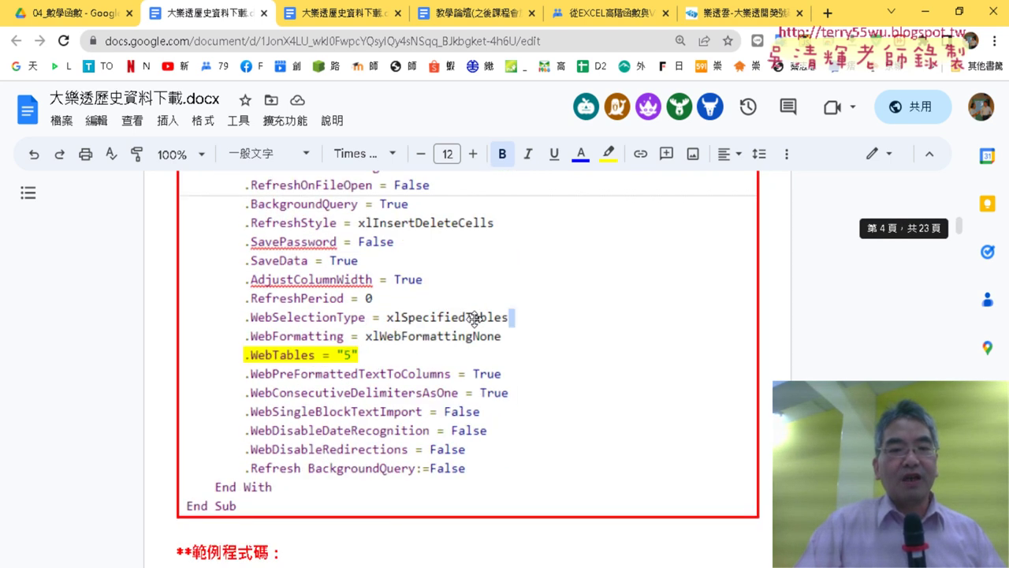
scroll(474, 319, "up", 1)
scroll(474, 318, "up", 1)
scroll(474, 319, "up", 1)
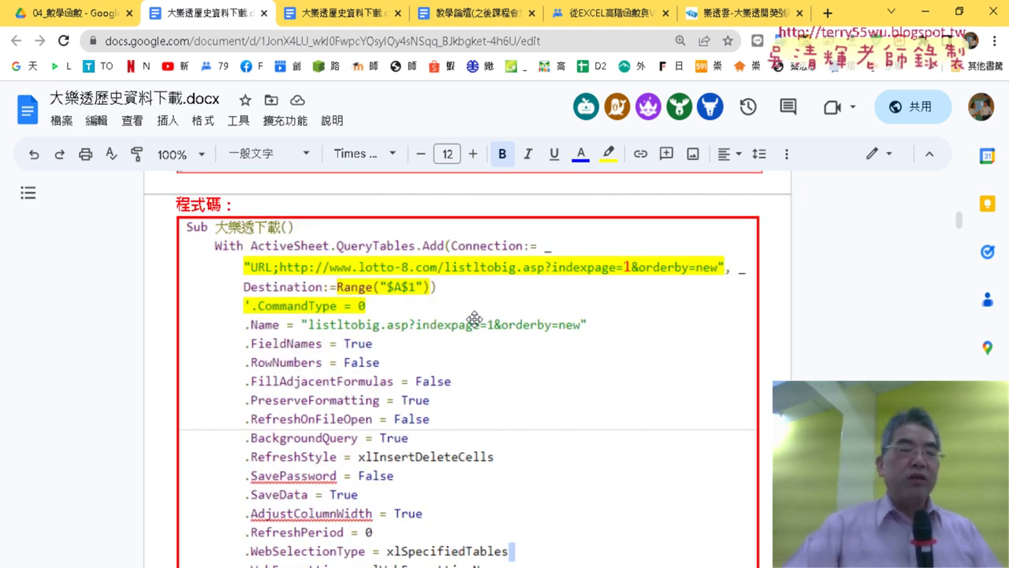
scroll(485, 323, "down", 1)
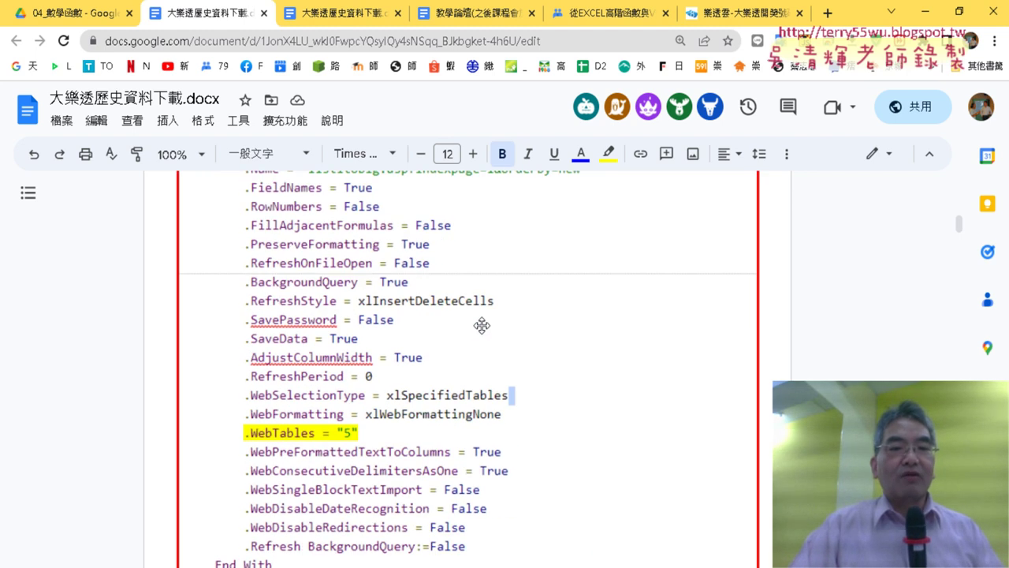
scroll(483, 323, "down", 2)
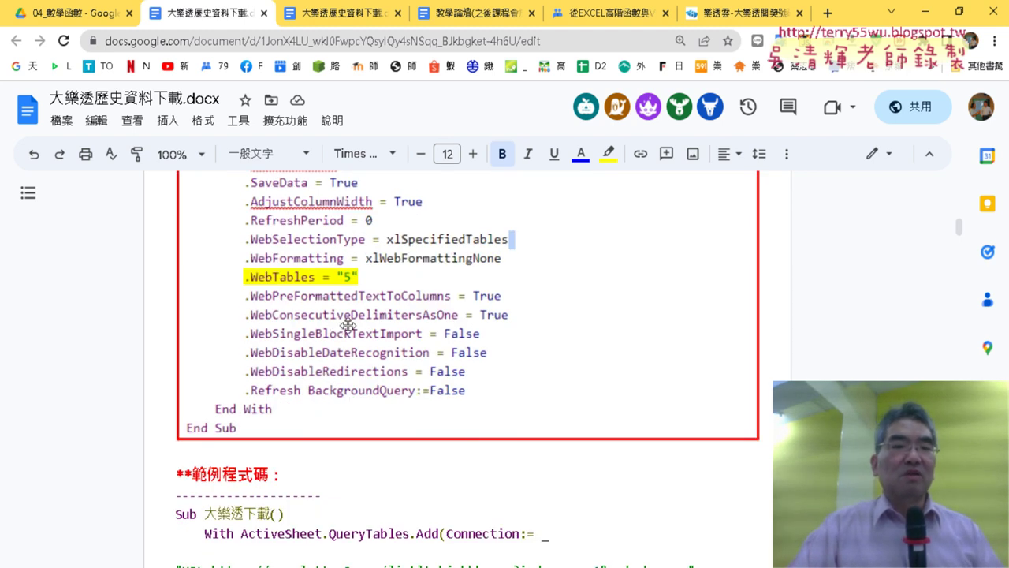
scroll(349, 324, "down", 3)
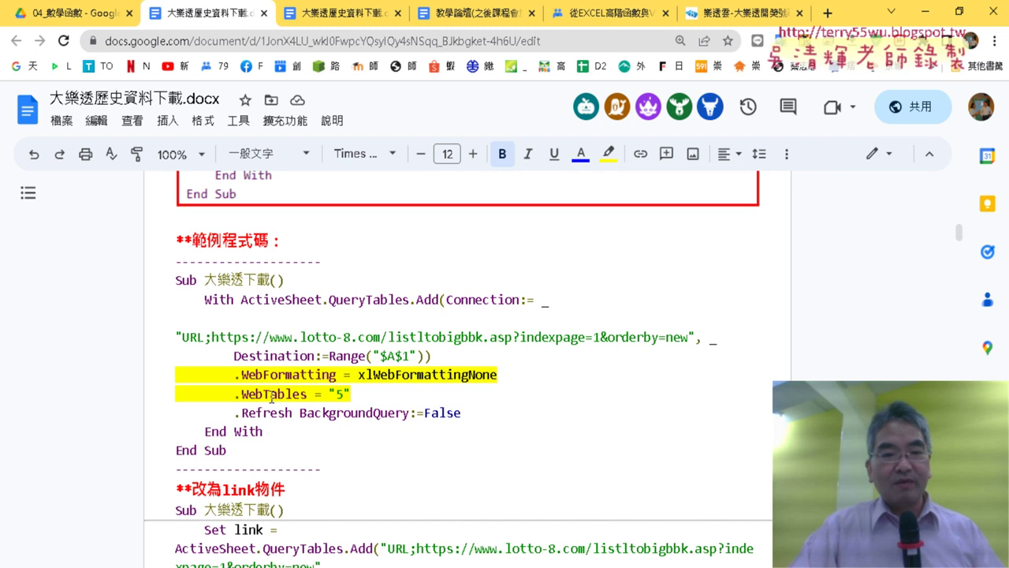
Step: Highlight the 範例程式碼 heading and the sample macro code in the document
left_click_drag(192, 240, 279, 241)
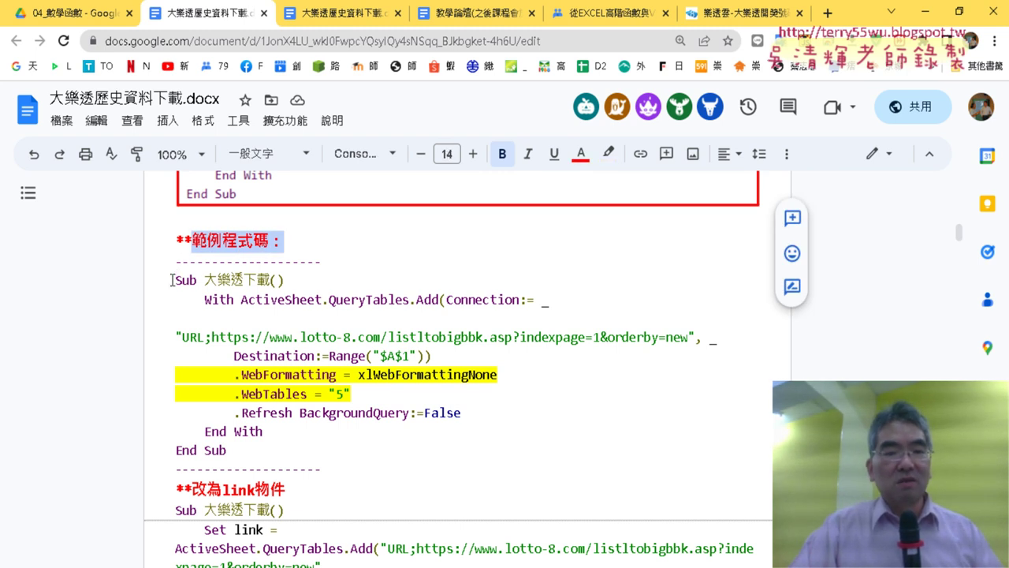
left_click_drag(171, 280, 276, 443)
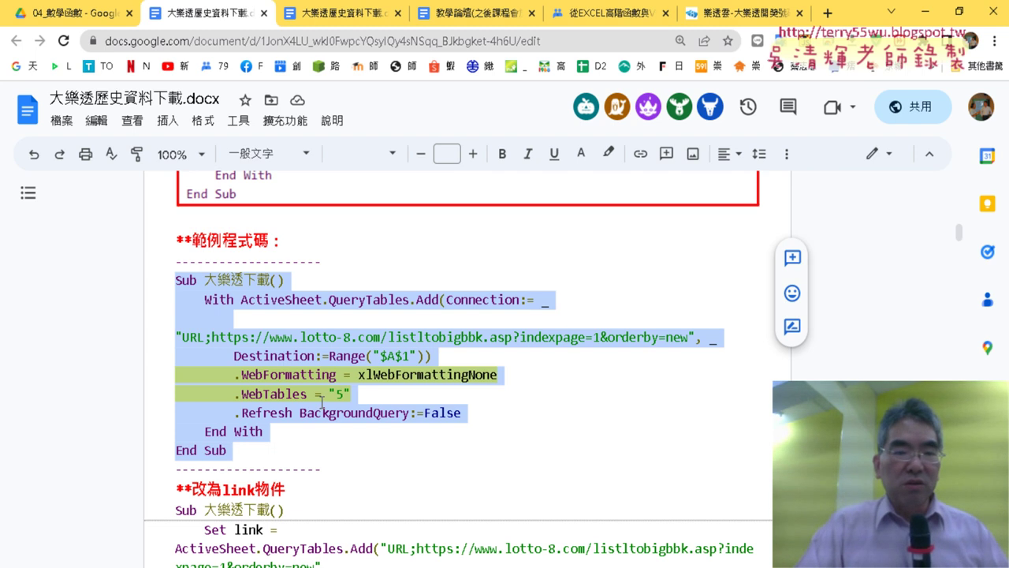
left_click(322, 400)
Step: Strip the URL after 'URL;' and the 5 from .WebTables, then select the edited macro
left_click_drag(227, 339, 675, 340)
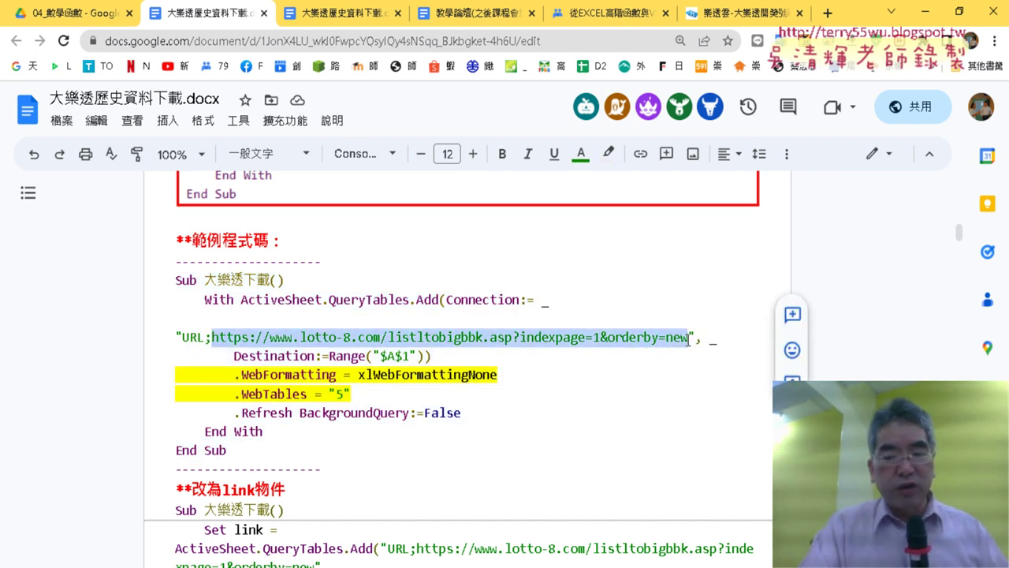
key("Delete")
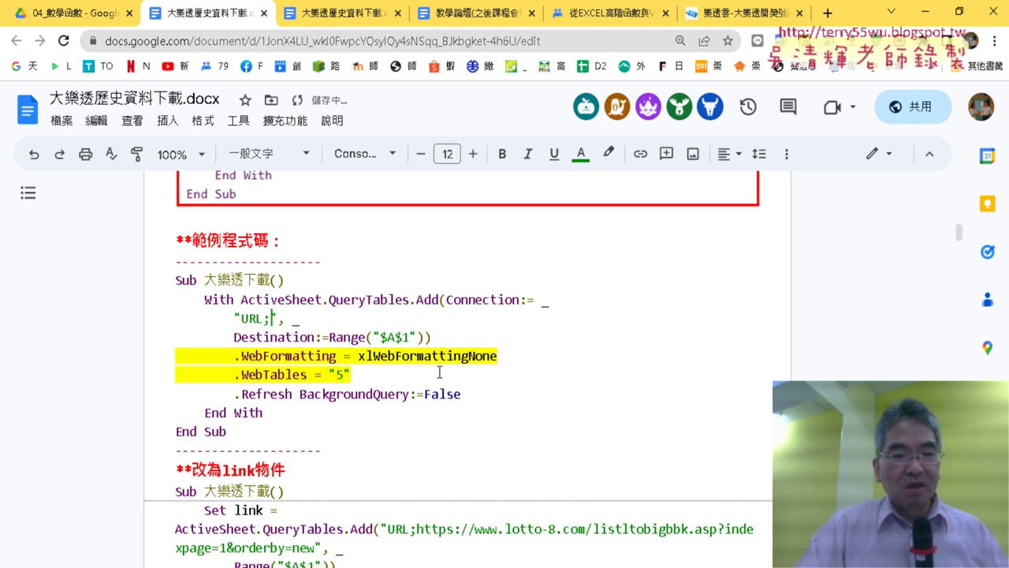
left_click(340, 376)
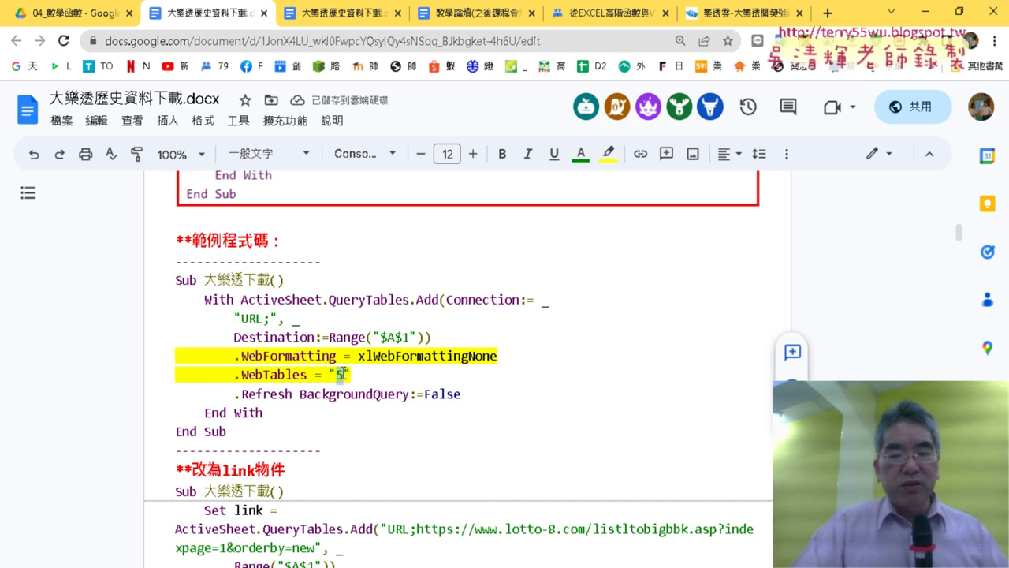
key("BackSpace")
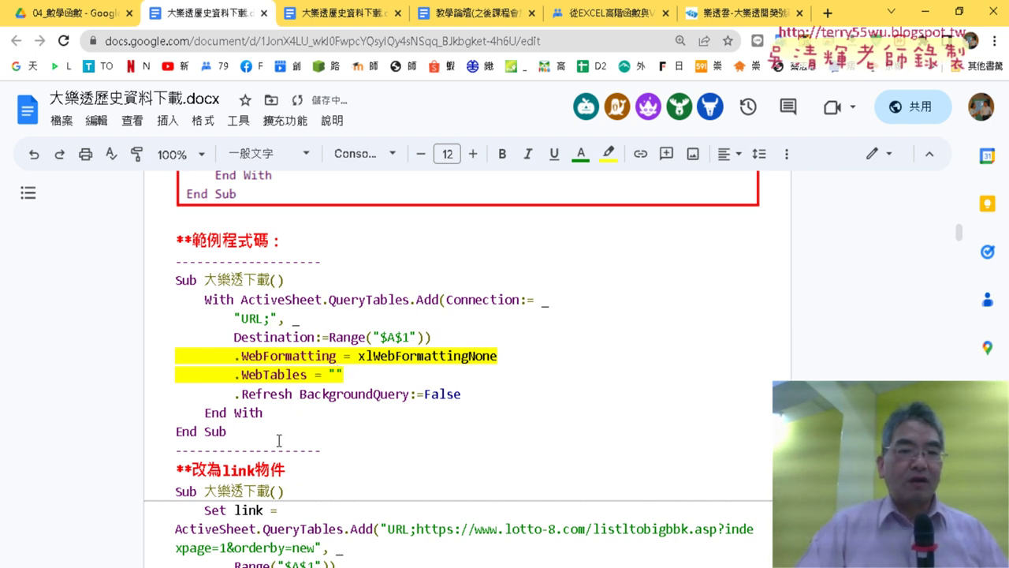
left_click_drag(261, 432, 159, 287)
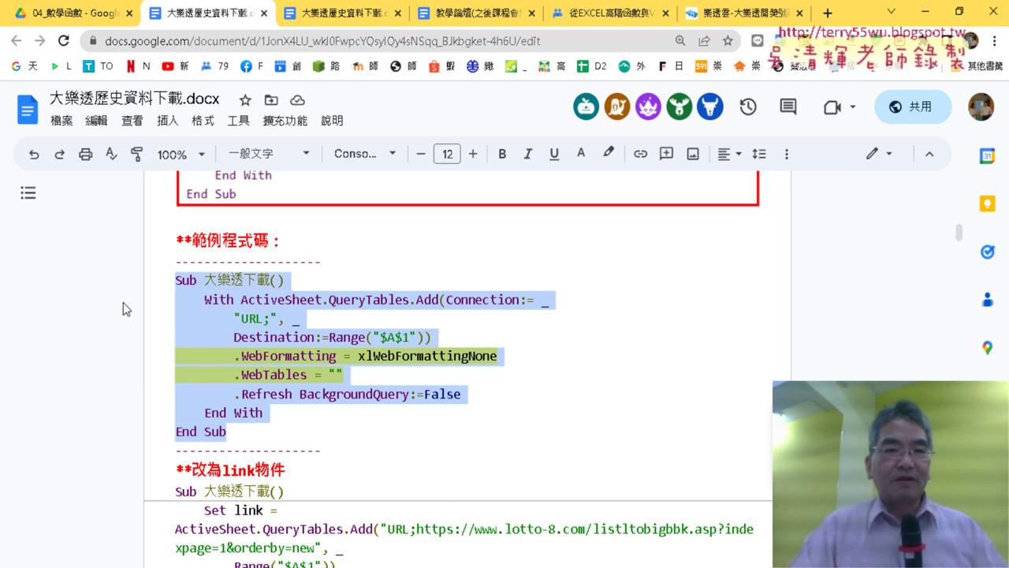
key("alt+Tab")
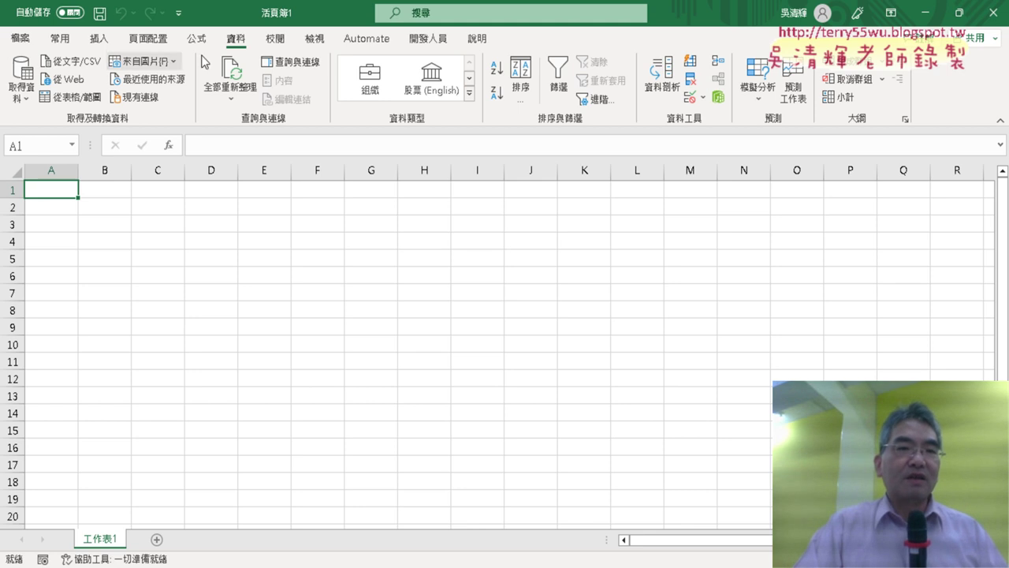
Step: Open the VBA editor, insert Module1, and paste the 大樂透下載 macro into it
left_click(436, 44)
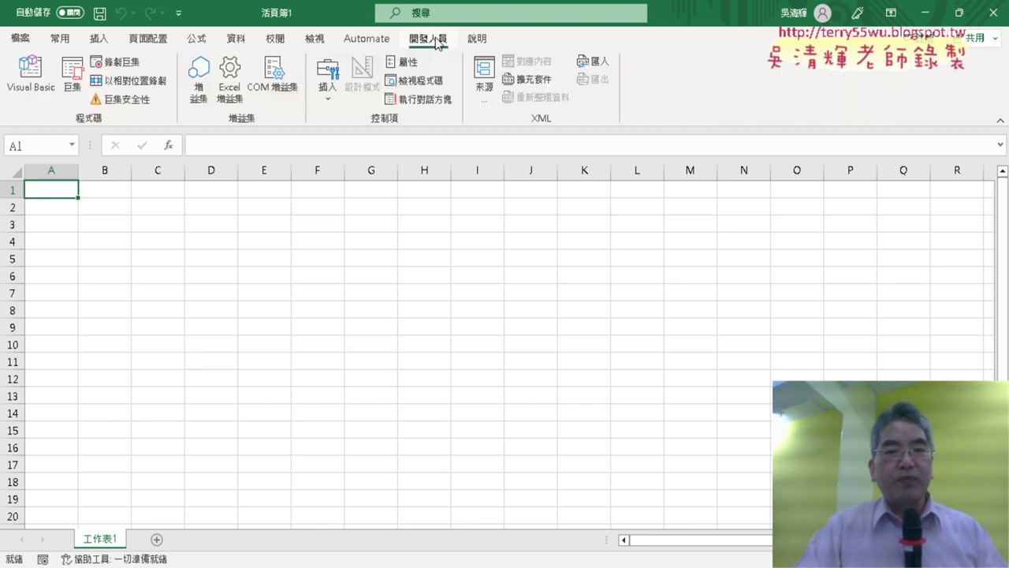
left_click(41, 87)
left_click(167, 237)
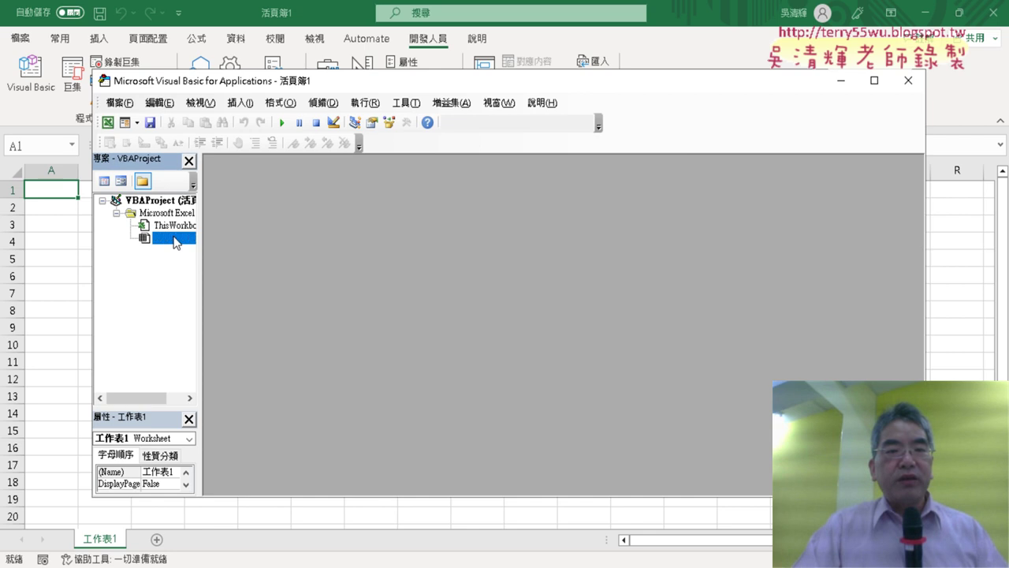
right_click(172, 237)
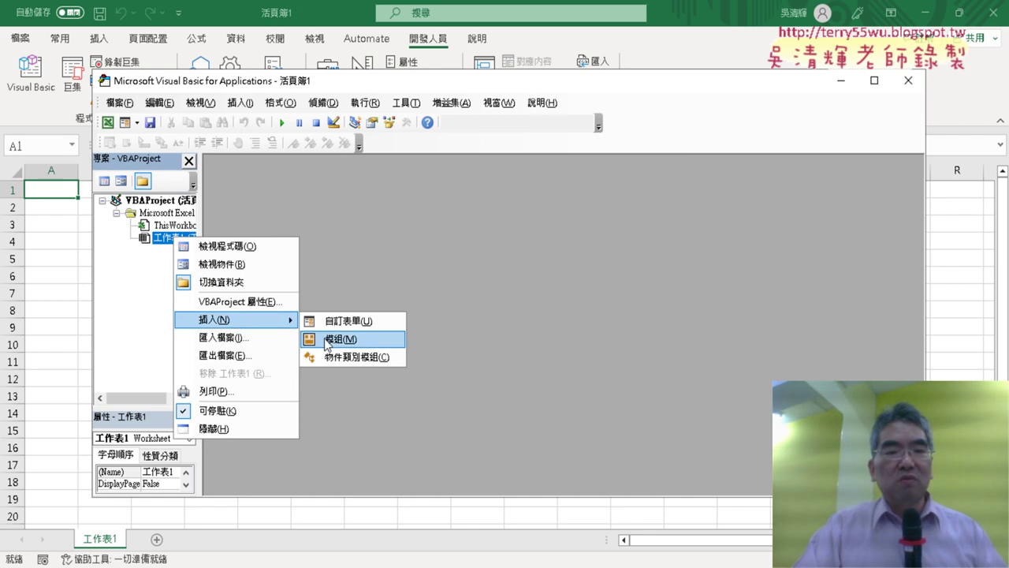
left_click(337, 343)
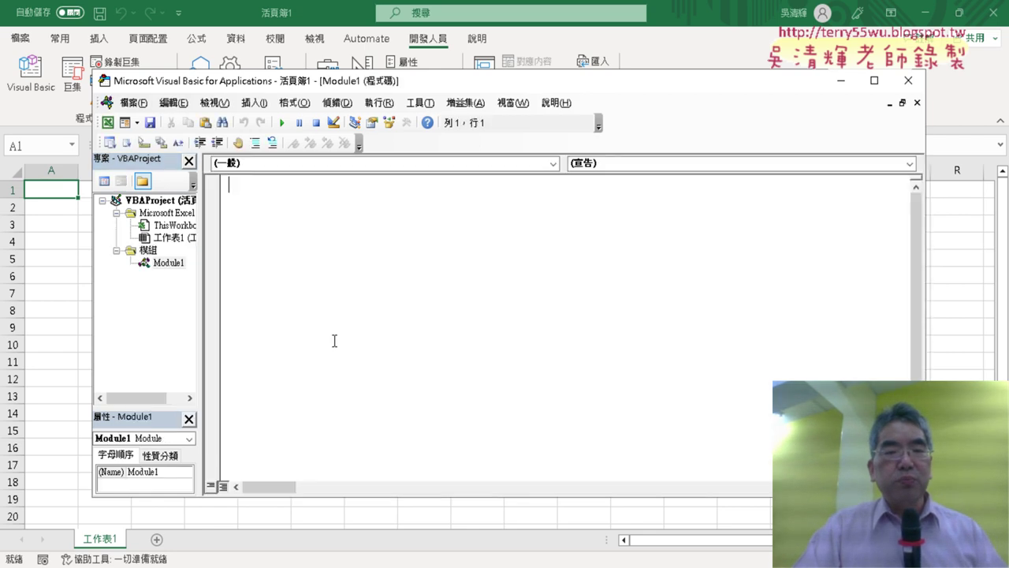
right_click(301, 212)
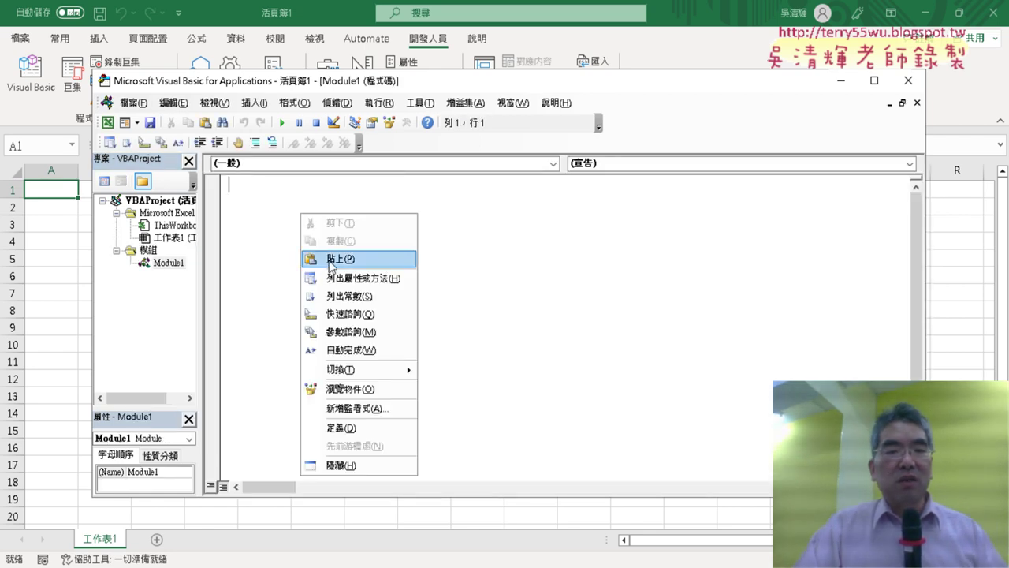
left_click(330, 259)
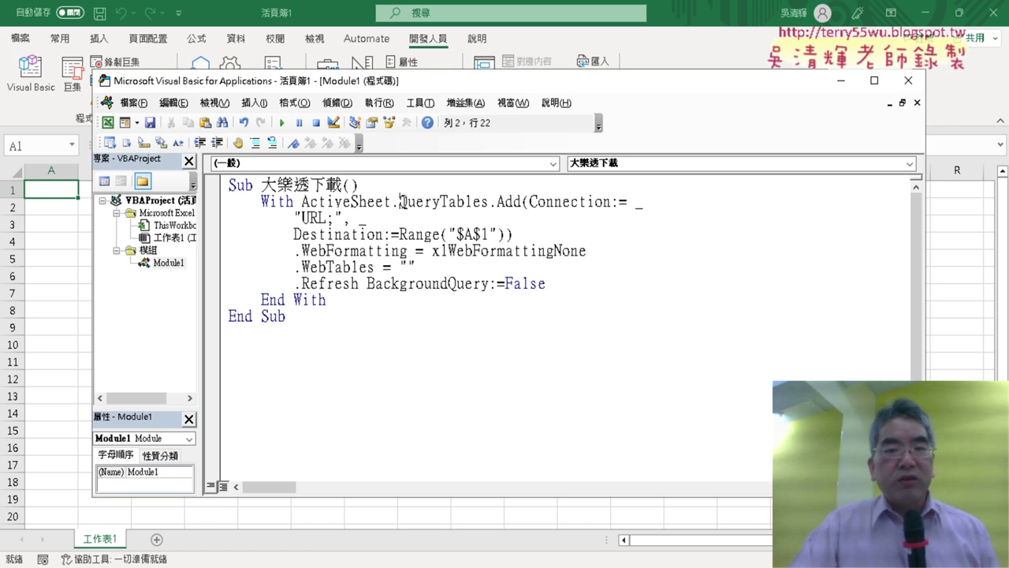
Step: Highlight QueryTables in the macro to explain it, then return to the Google Docs document
left_click_drag(399, 202, 489, 201)
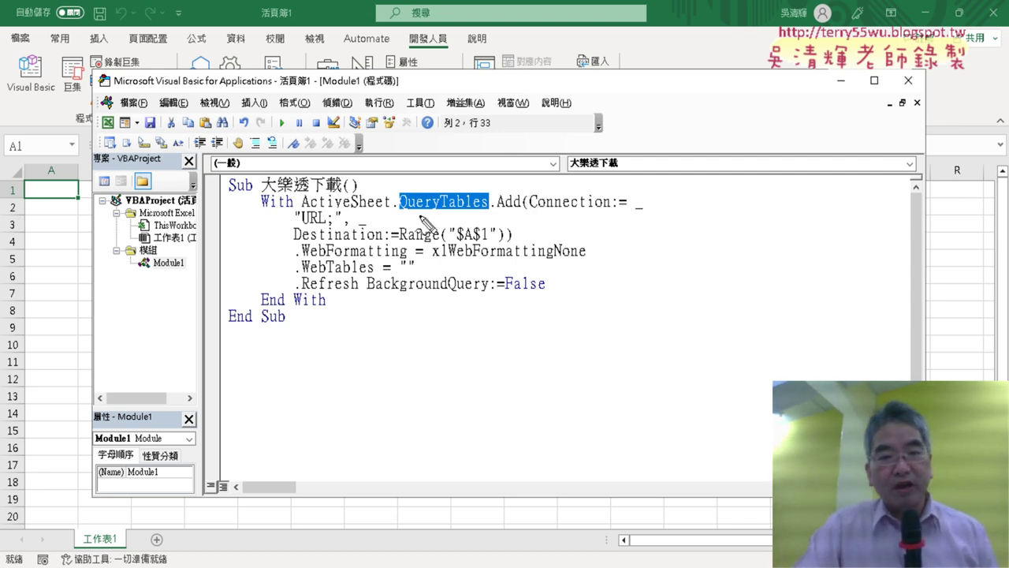
mouse_move(399, 211)
left_mouse_down()
mouse_move(495, 212)
mouse_move(400, 215)
left_mouse_up()
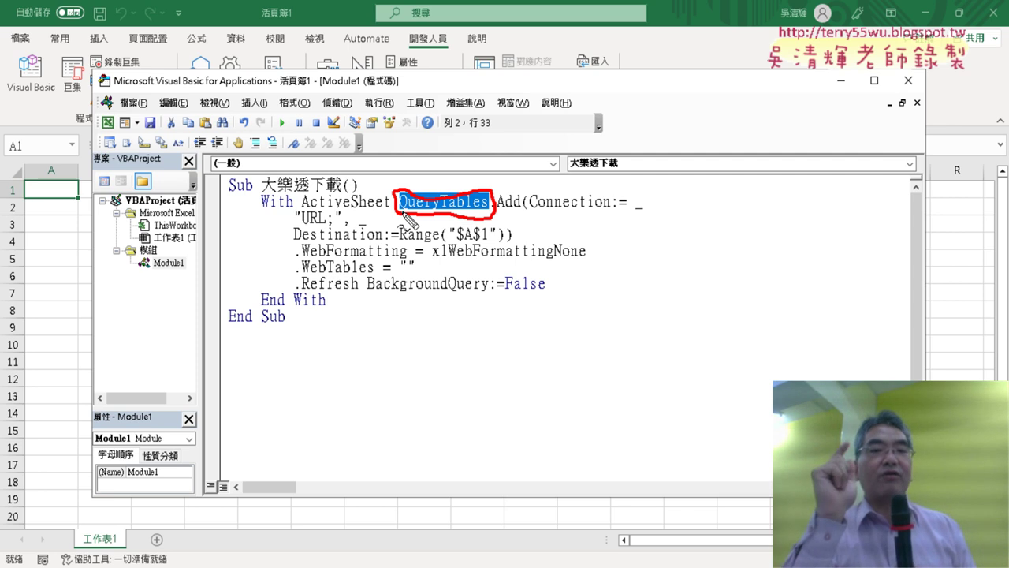
key("Escape")
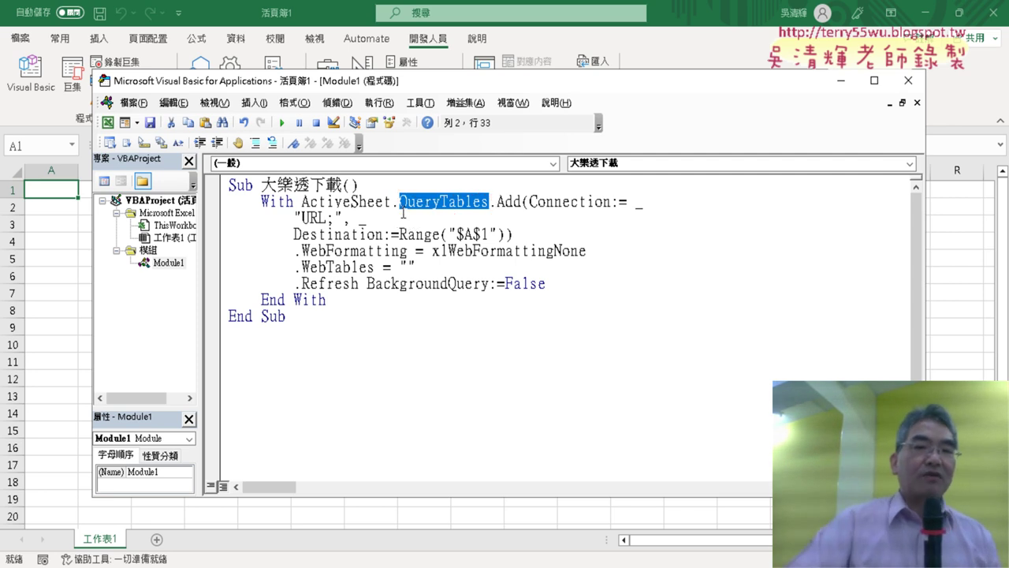
left_click(392, 268)
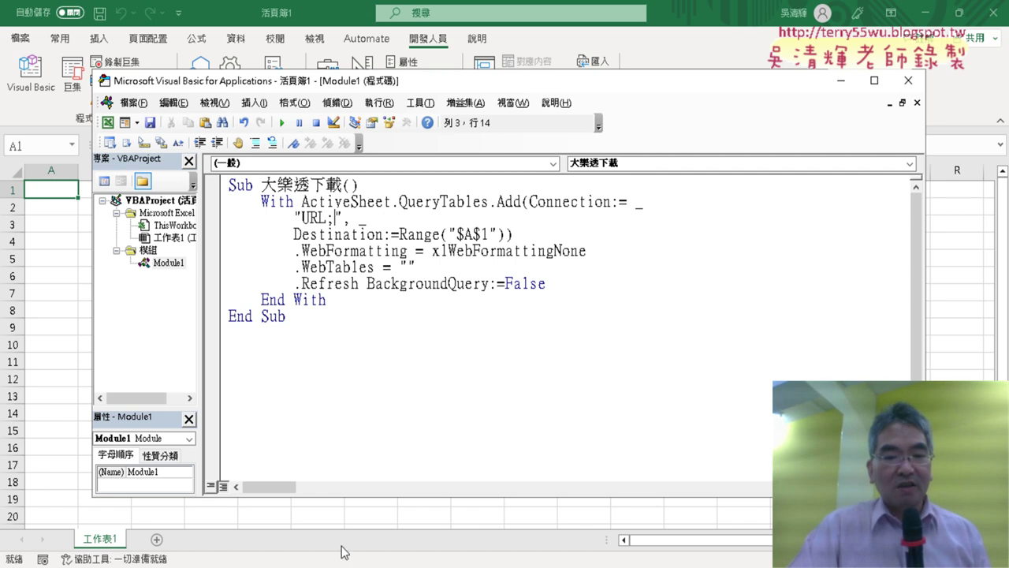
key("alt+Tab")
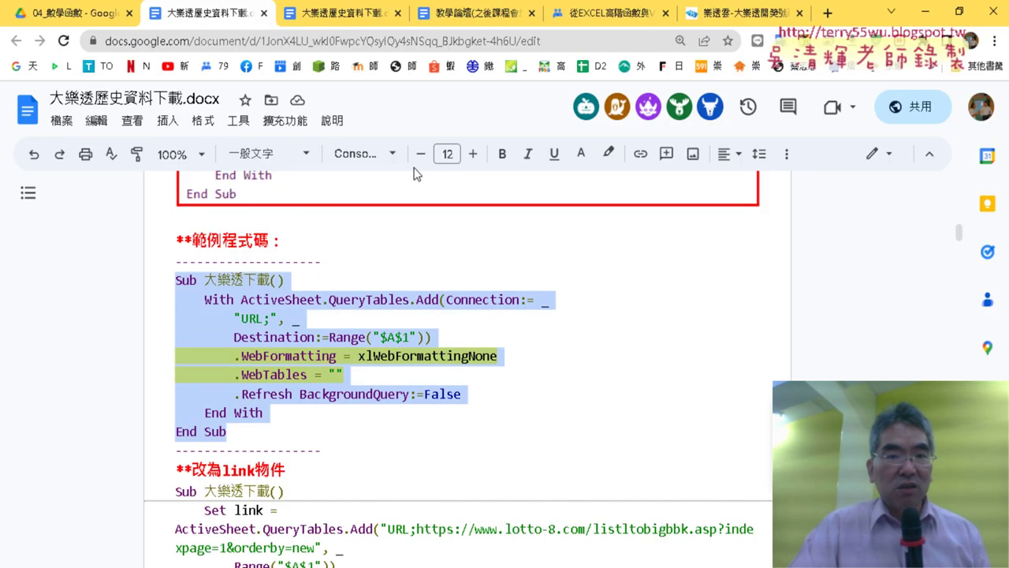
Step: Browse the lotto-8 Big Lotto results page and try the newest-first sort link
left_click(745, 14)
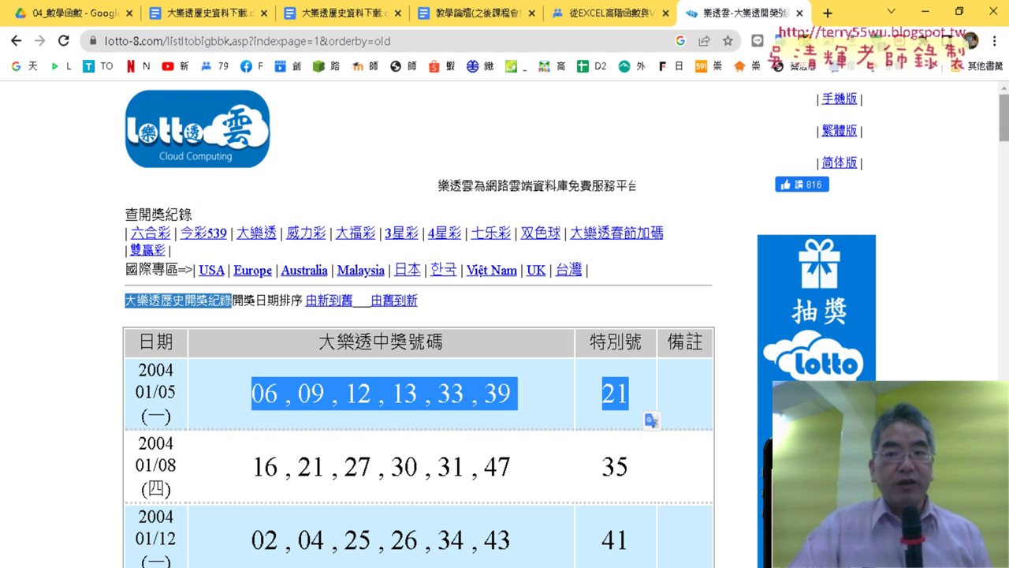
left_click_drag(1003, 119, 1003, 512)
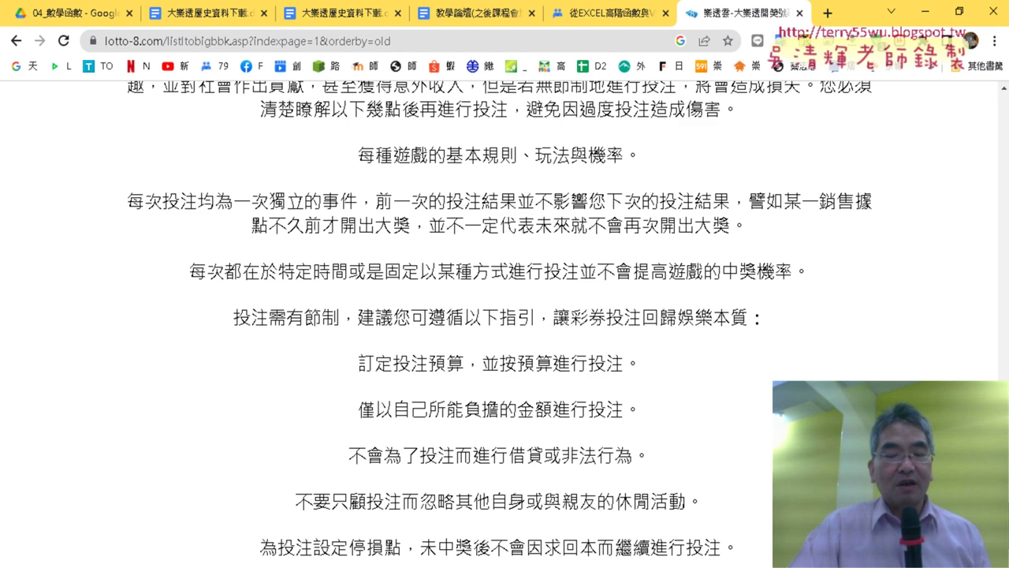
scroll(680, 388, "down", 1)
scroll(676, 378, "down", 1)
scroll(590, 364, "up", 5)
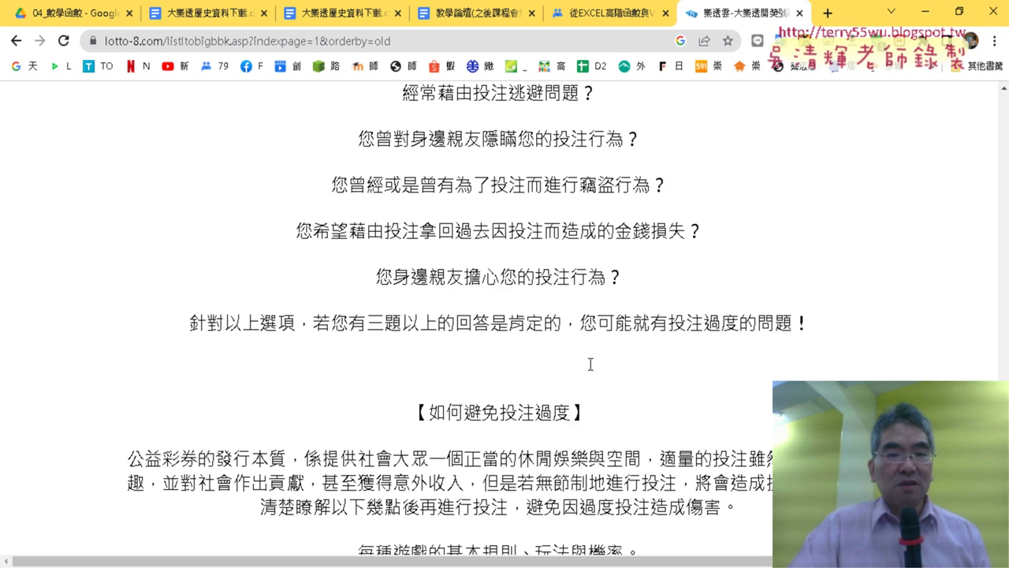
scroll(590, 363, "up", 5)
scroll(590, 363, "up", 5)
scroll(590, 363, "up", 5)
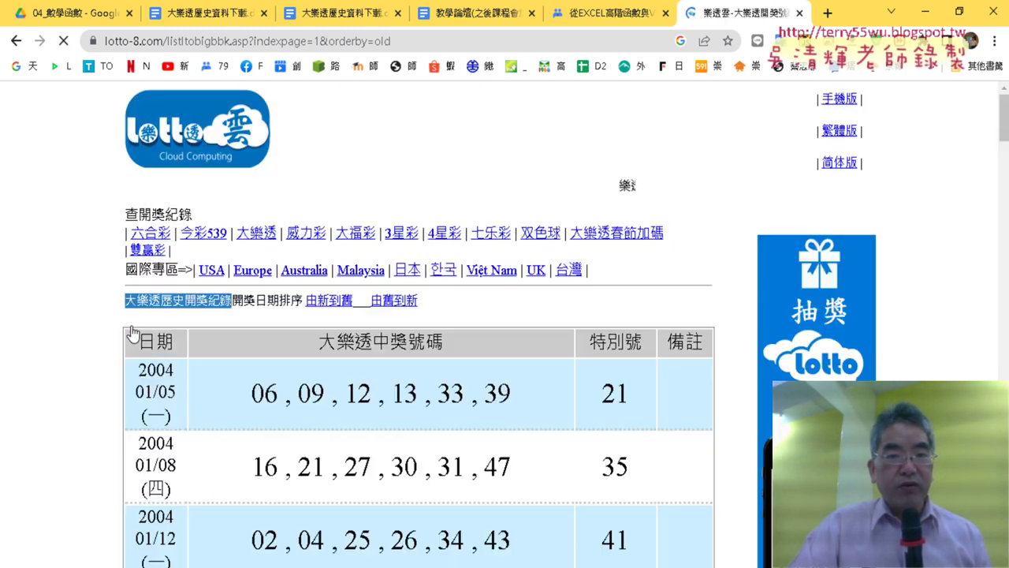
left_click(327, 301)
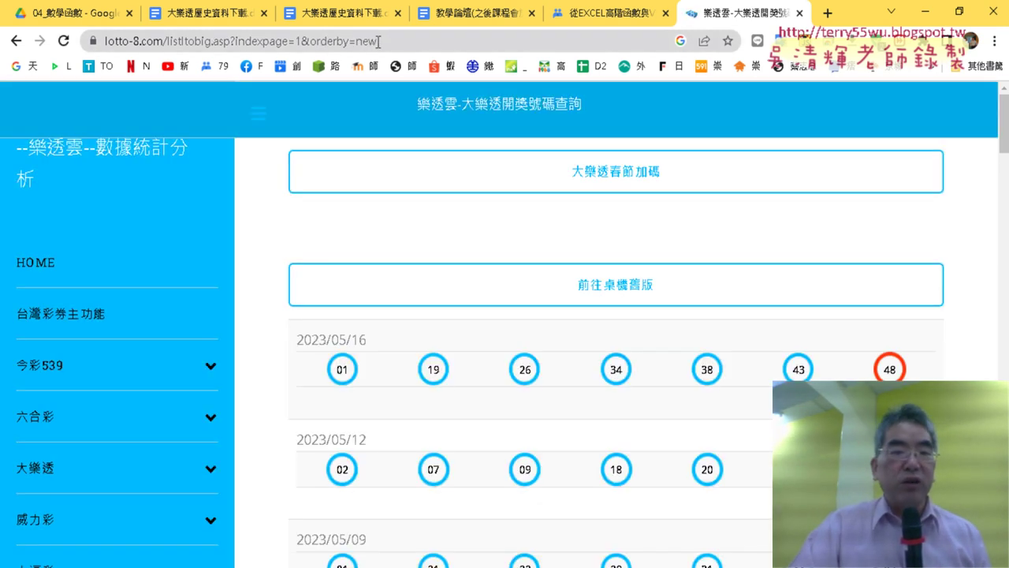
left_click(13, 44)
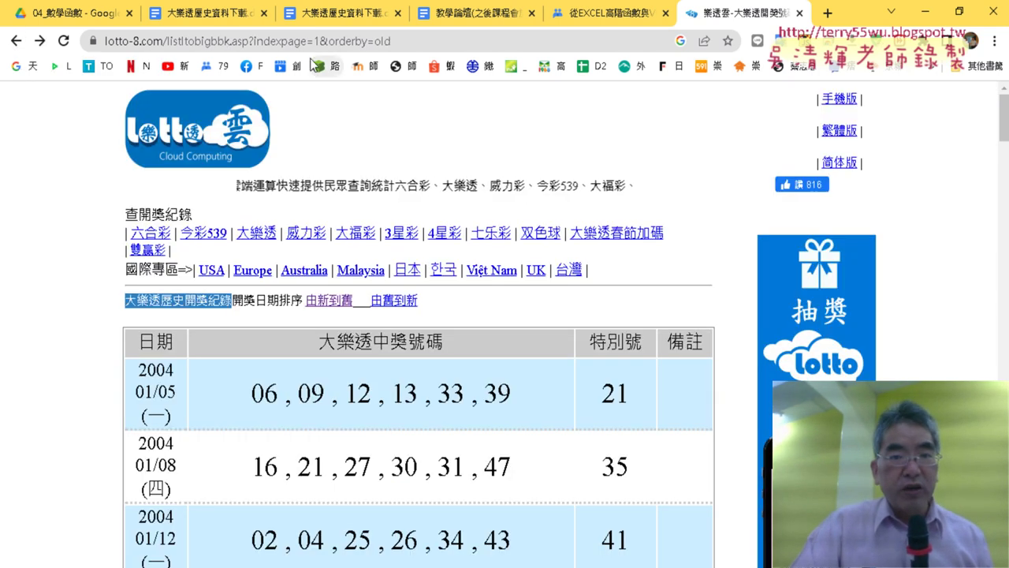
Step: Change orderby=old to orderby=new in the address and reload the results
left_click(392, 44)
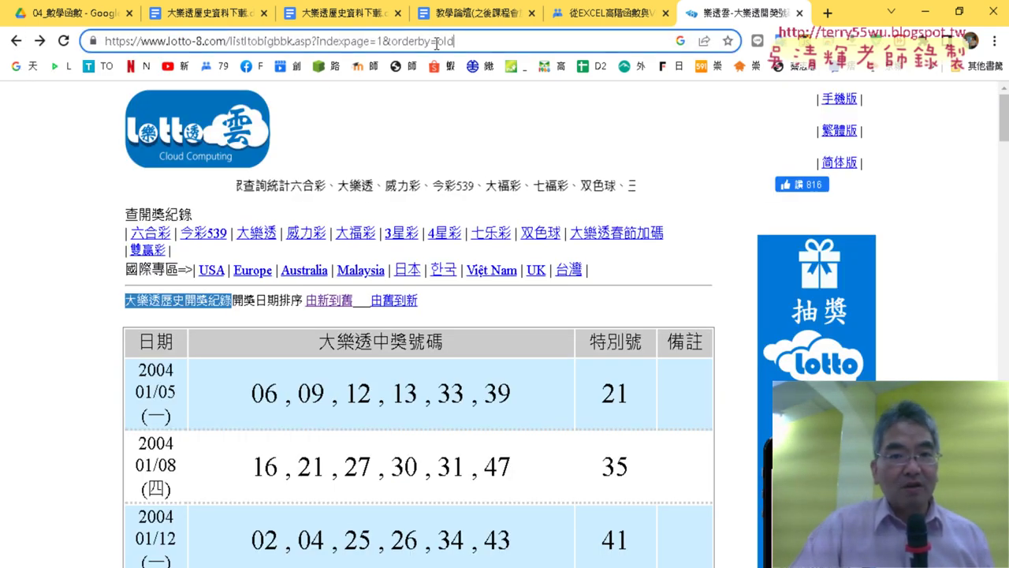
double_click(436, 43)
type("n")
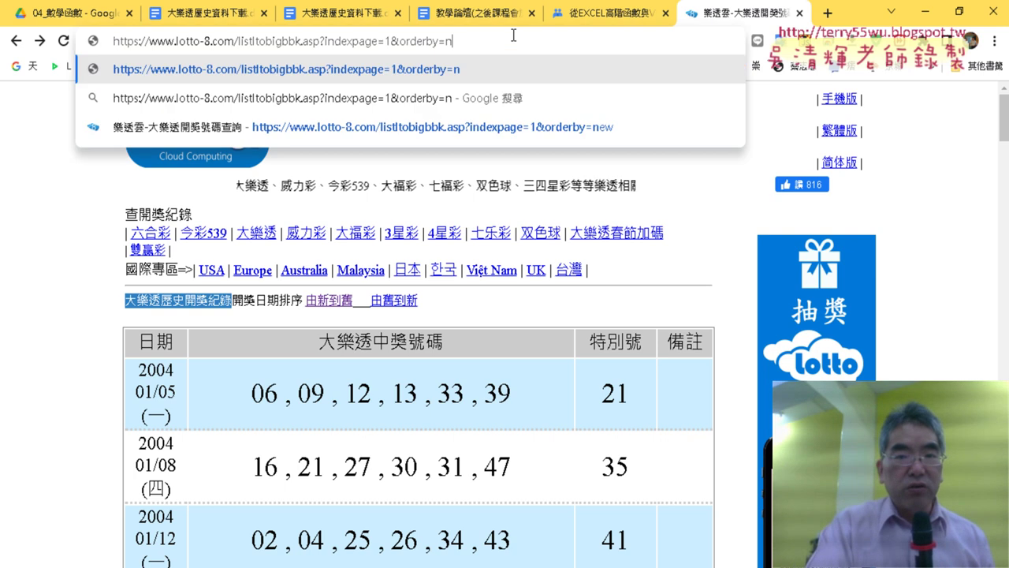
type("ew")
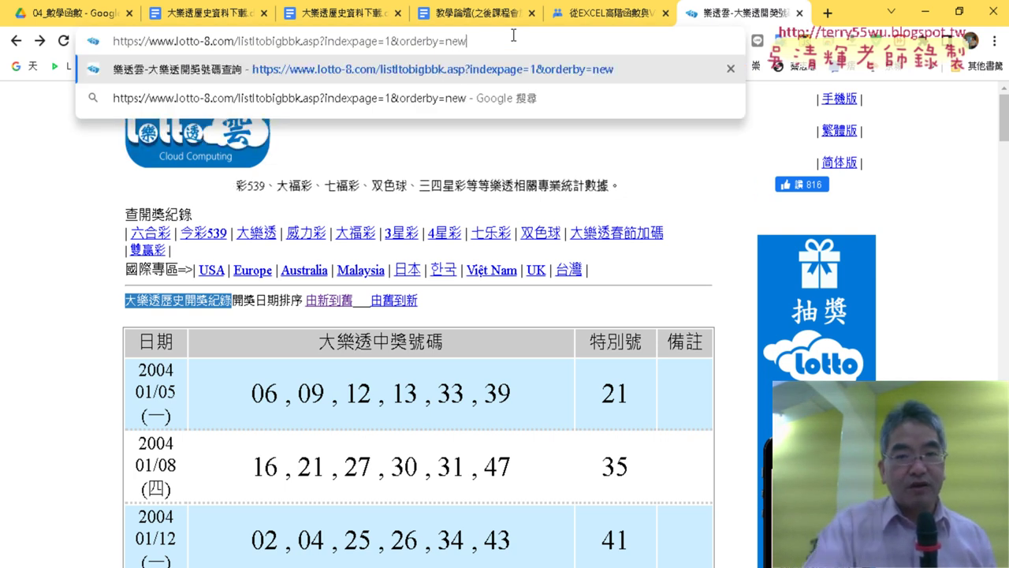
key("Return")
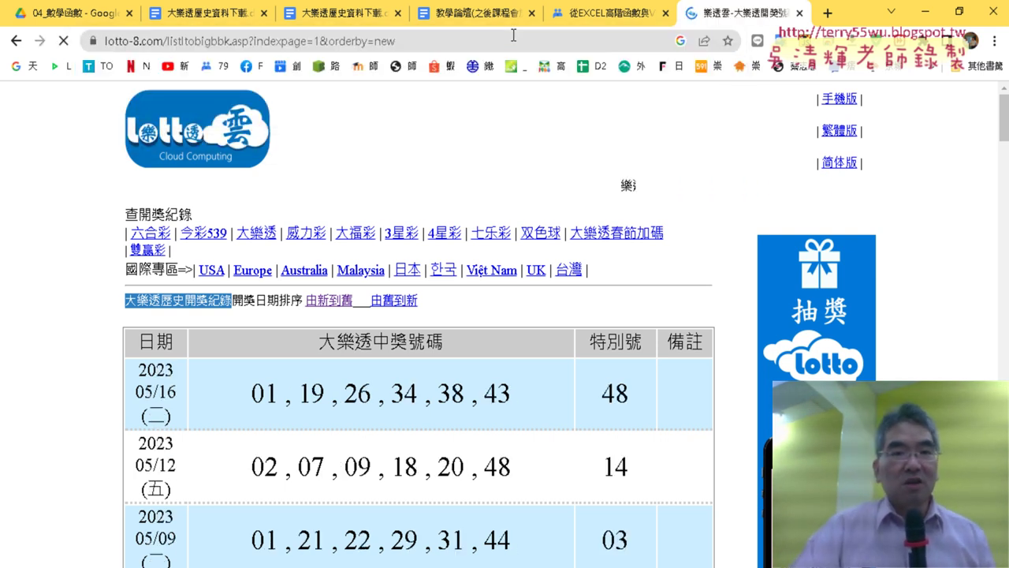
left_click(404, 41)
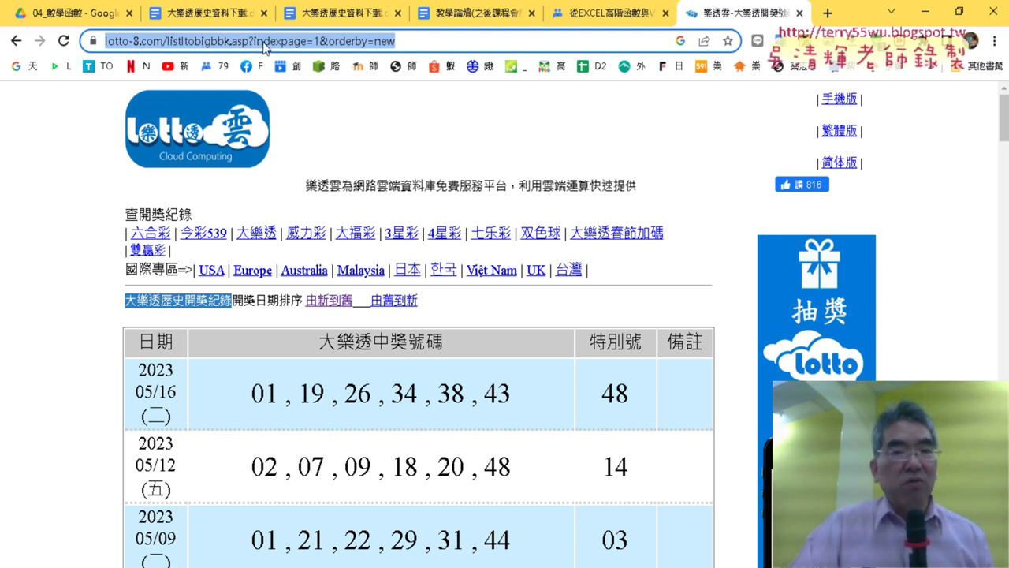
left_click(311, 41)
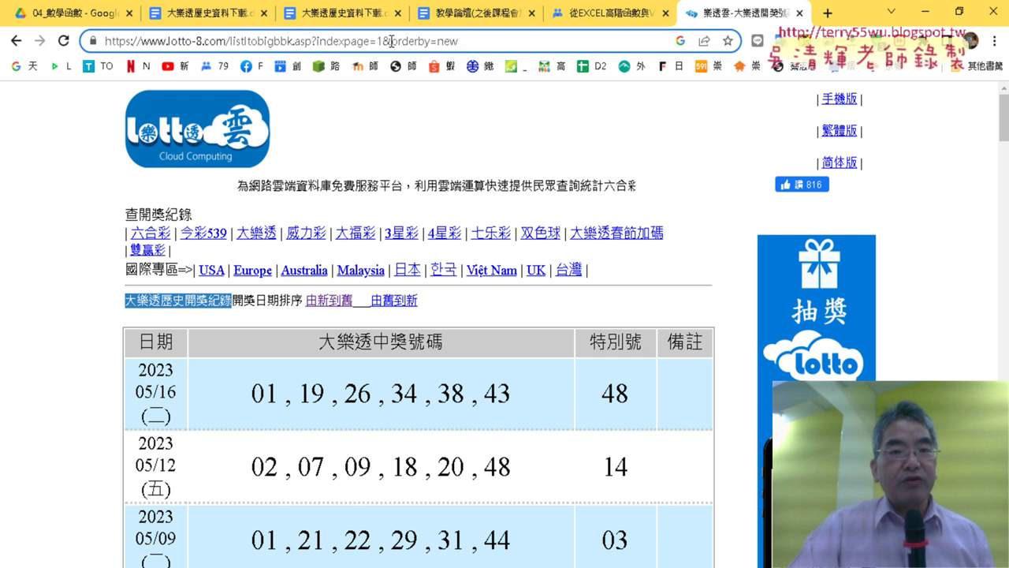
left_click_drag(488, 41, 73, 39)
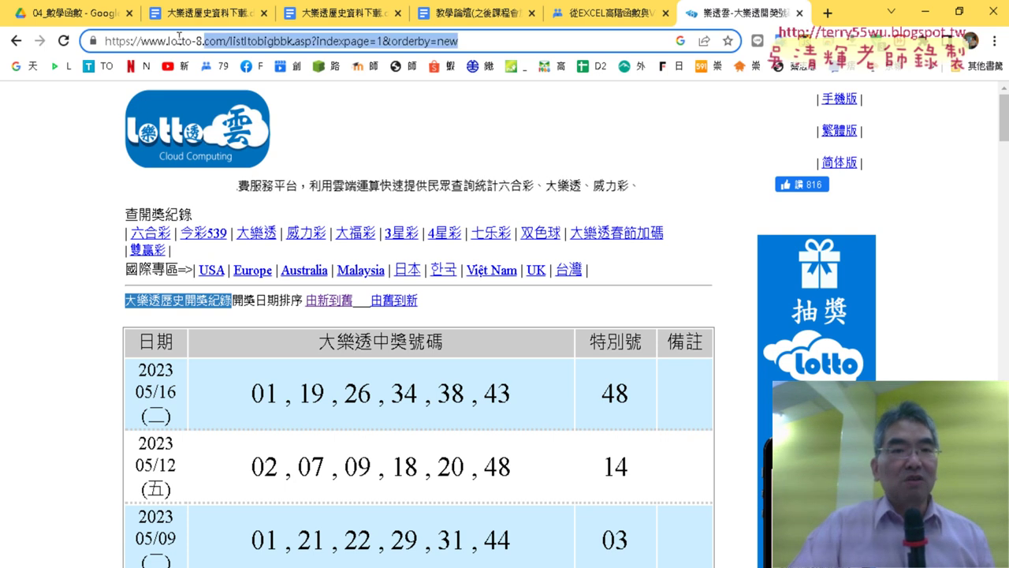
right_click(299, 41)
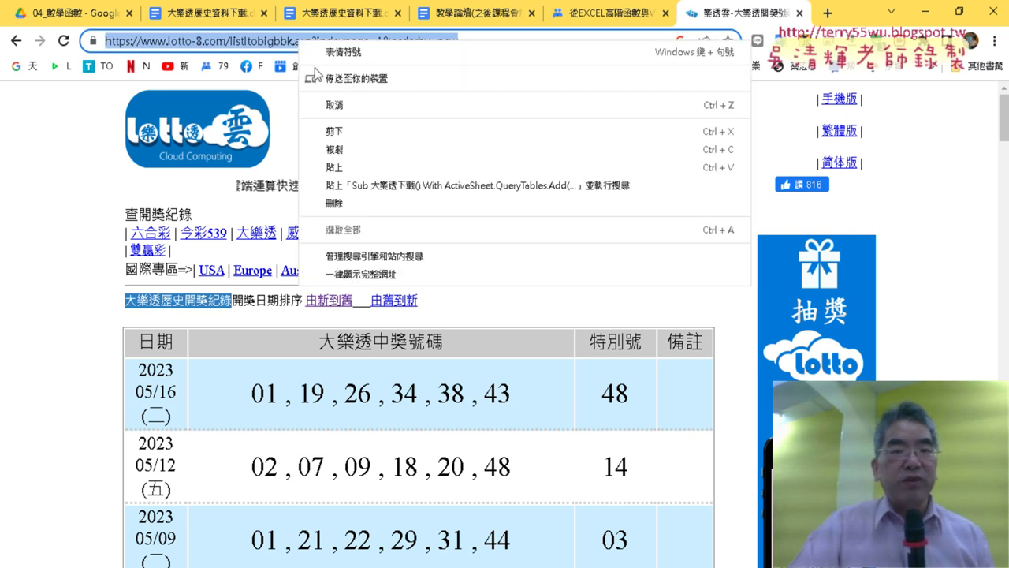
left_click(354, 154)
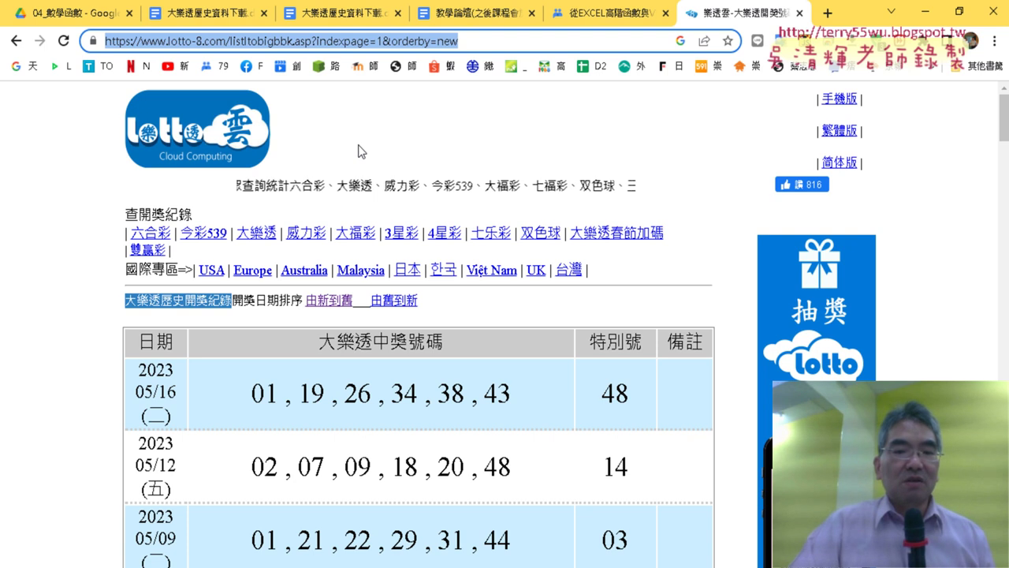
Step: Paste the lotto-8 page 1 address after 'URL;' in the macro and highlight WebTables
left_click(455, 505)
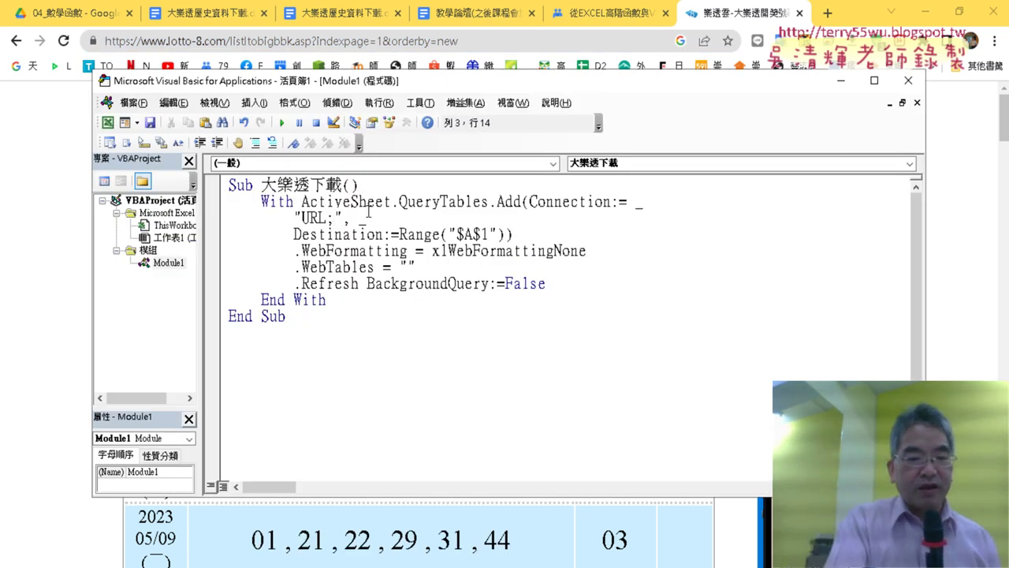
key("ctrl+v")
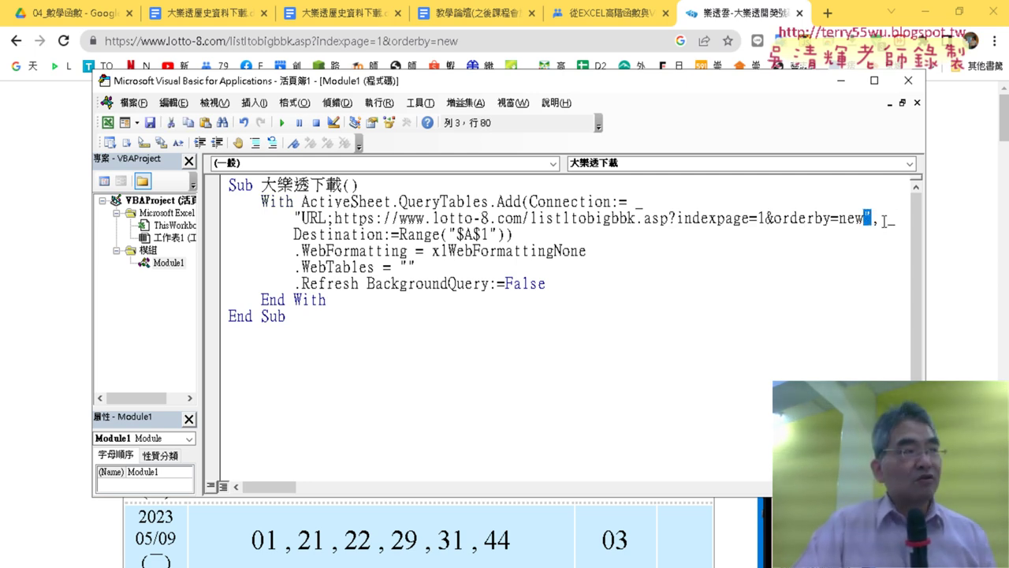
mouse_move(886, 220)
left_mouse_down()
mouse_move(512, 235)
mouse_move(386, 219)
left_mouse_up()
left_click(867, 219)
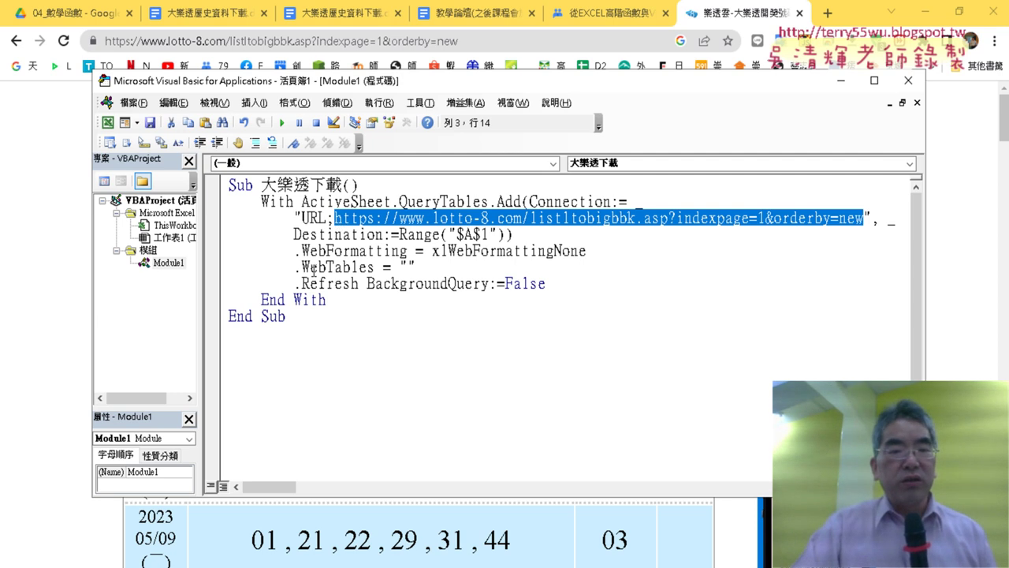
left_click_drag(303, 268, 414, 268)
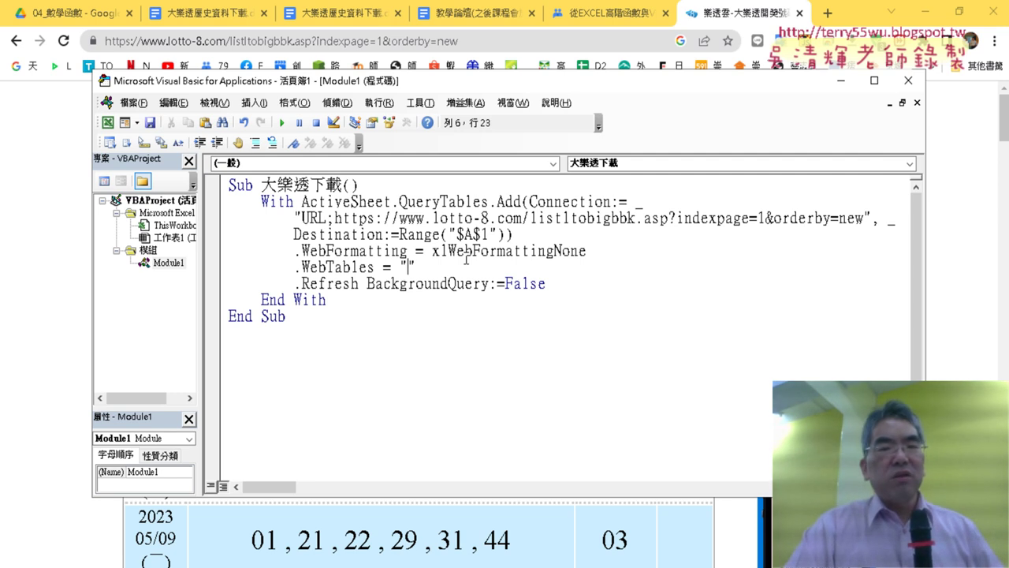
Step: Scroll through the lotto-8 page-1 results table in Chrome and back to the top
left_click(945, 197)
scroll(946, 199, "down", 1)
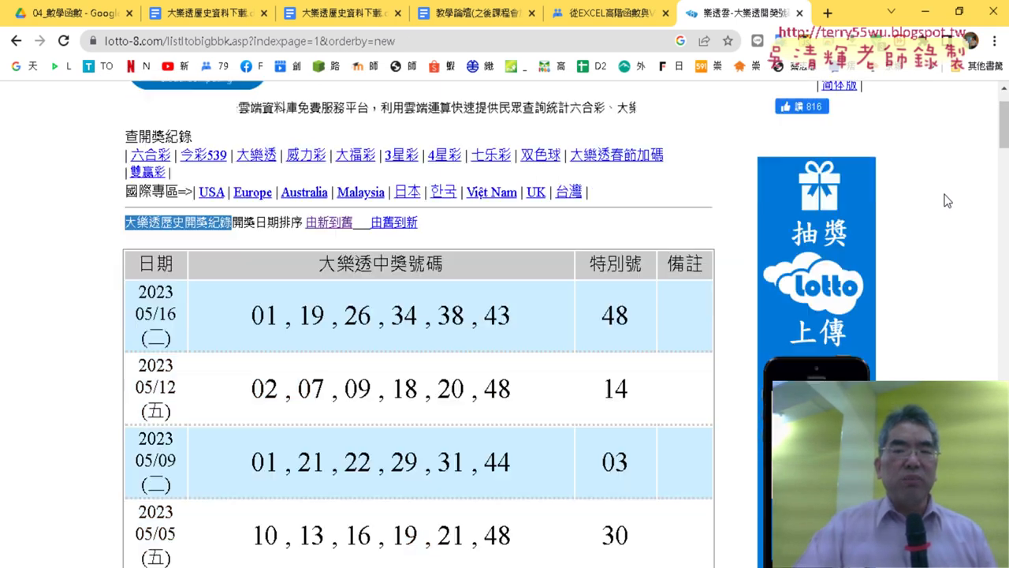
scroll(946, 201, "down", 2)
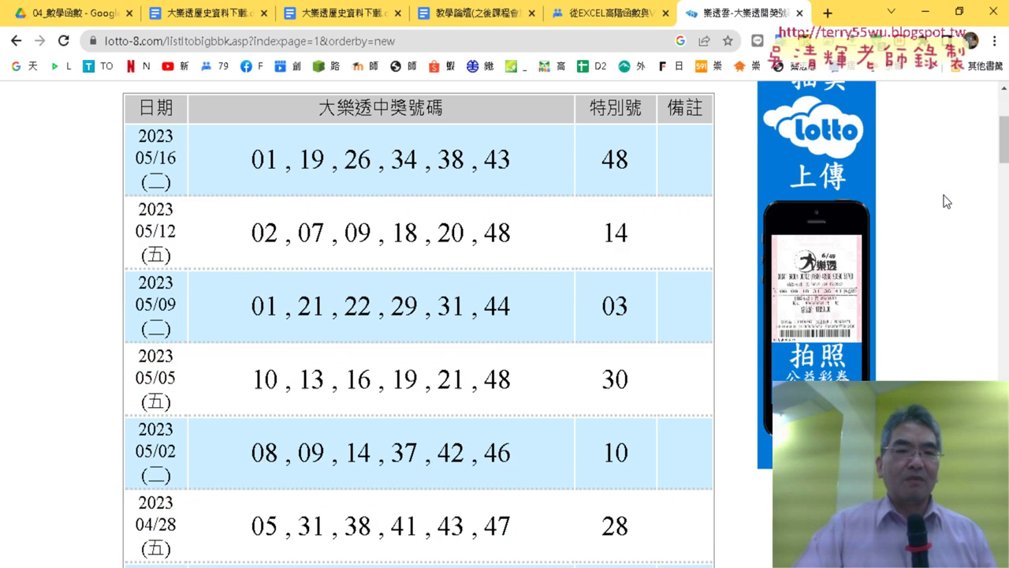
scroll(945, 202, "down", 1)
scroll(946, 201, "down", 4)
scroll(945, 201, "down", 7)
scroll(945, 201, "down", 3)
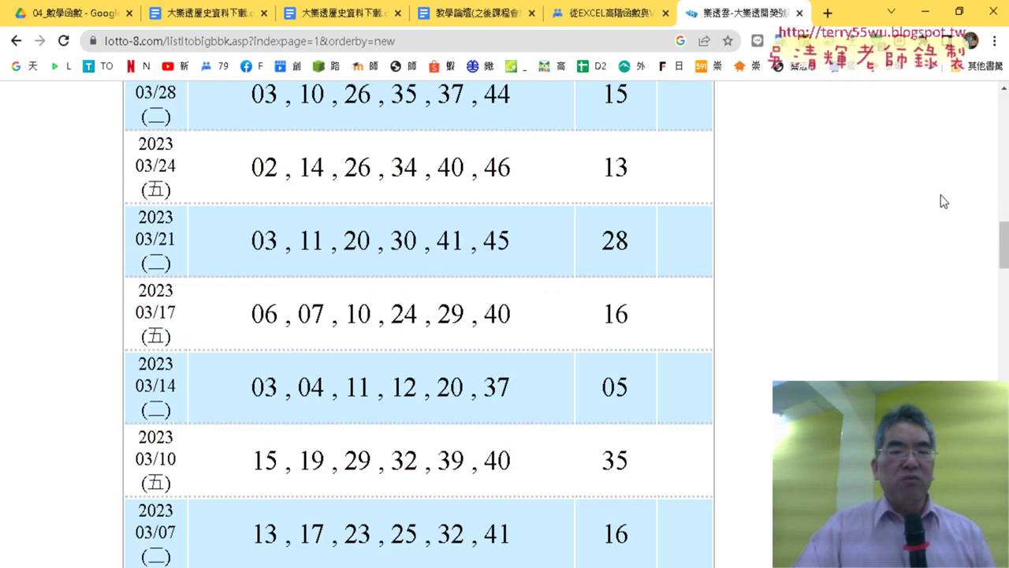
scroll(943, 201, "down", 5)
scroll(940, 195, "down", 3)
scroll(939, 195, "down", 4)
scroll(938, 195, "down", 5)
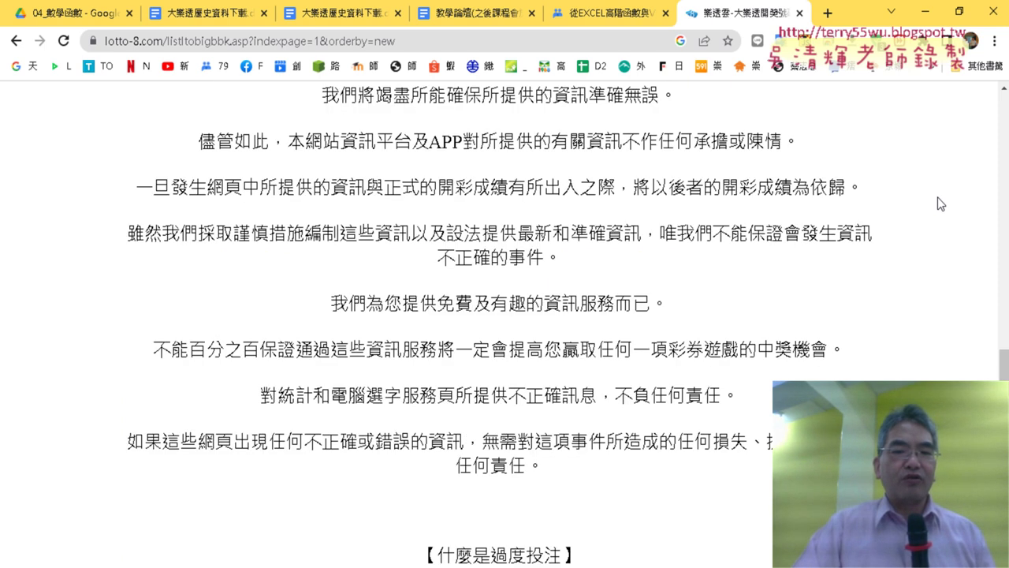
scroll(937, 197, "down", 4)
scroll(940, 197, "up", 5)
scroll(944, 199, "up", 5)
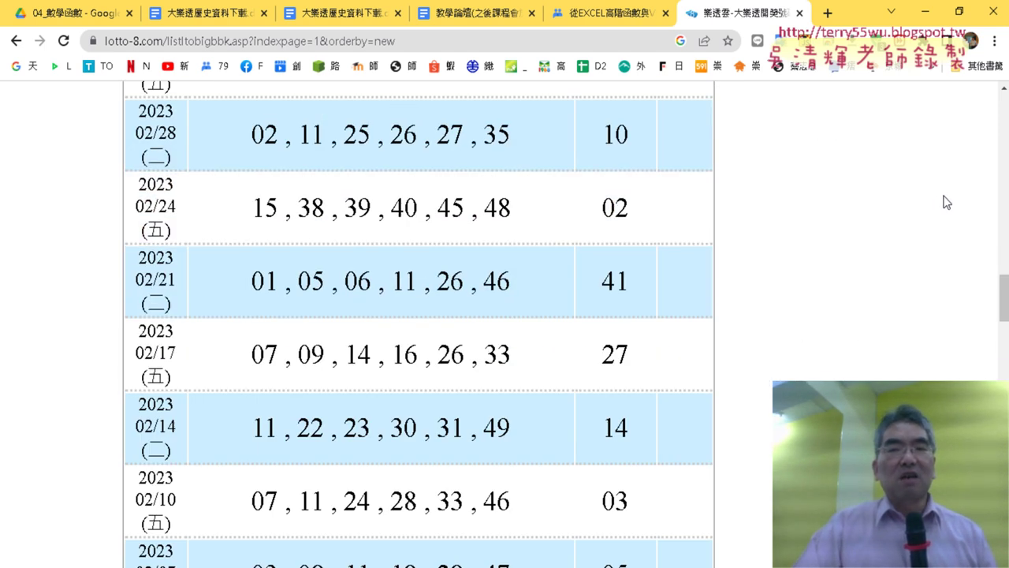
scroll(950, 201, "up", 8)
scroll(951, 196, "up", 7)
scroll(952, 196, "up", 5)
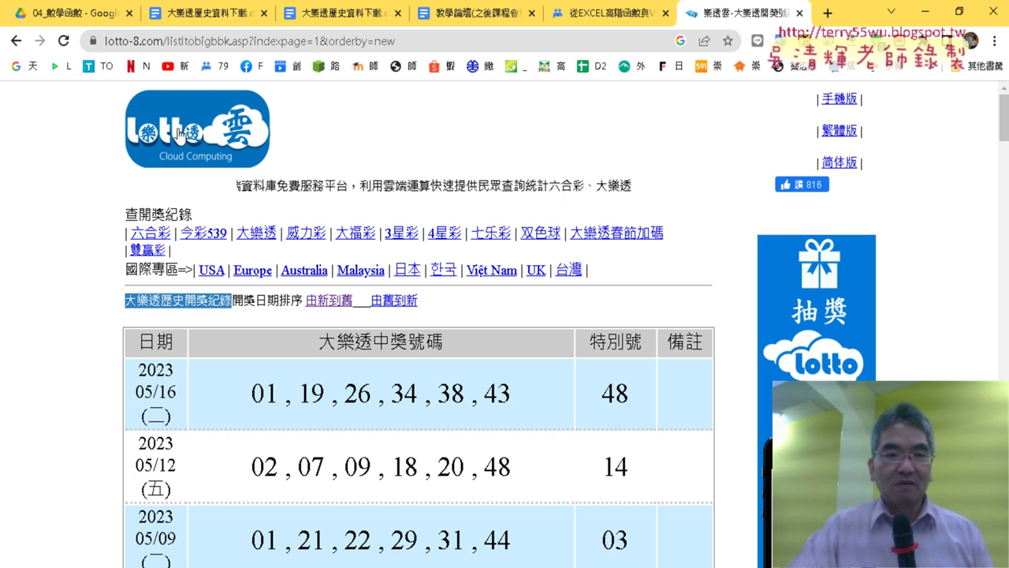
Step: View the results page's HTML source and scroll down to the draw table's <tr> rows
right_click(429, 131)
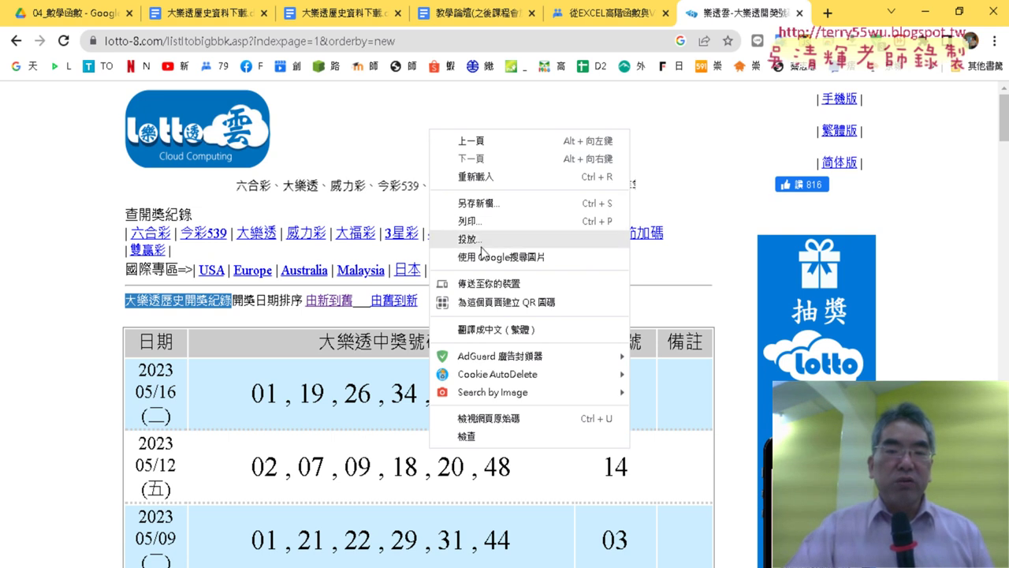
left_click(507, 424)
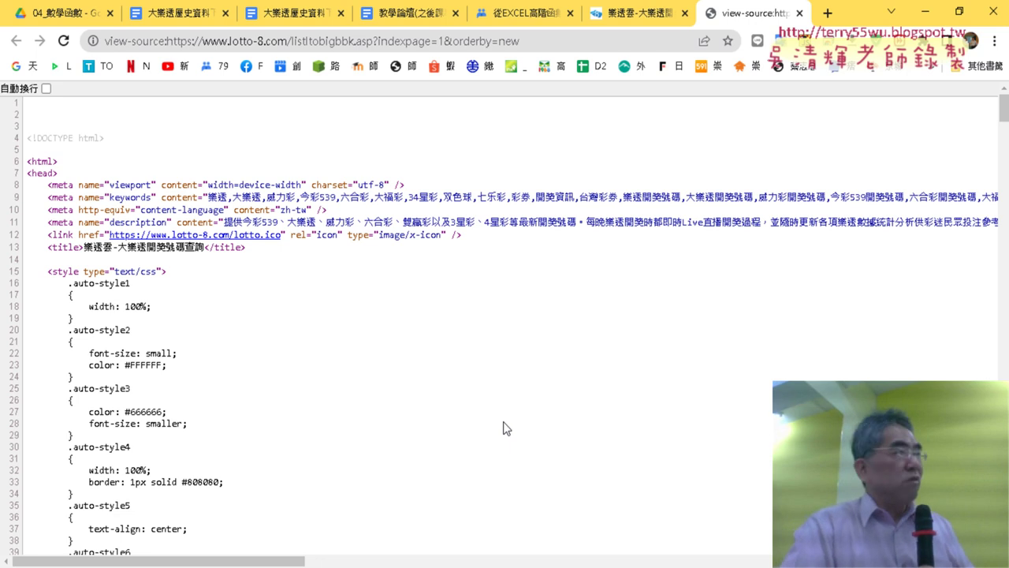
scroll(543, 404, "down", 2)
scroll(542, 403, "down", 2)
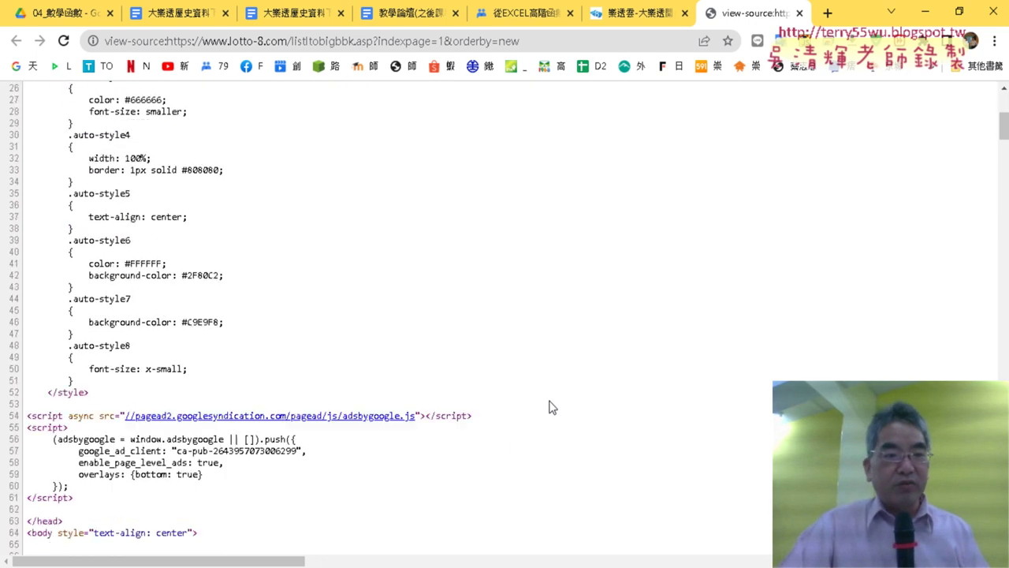
scroll(543, 404, "down", 1)
scroll(551, 406, "down", 2)
scroll(551, 406, "down", 1)
scroll(550, 406, "down", 1)
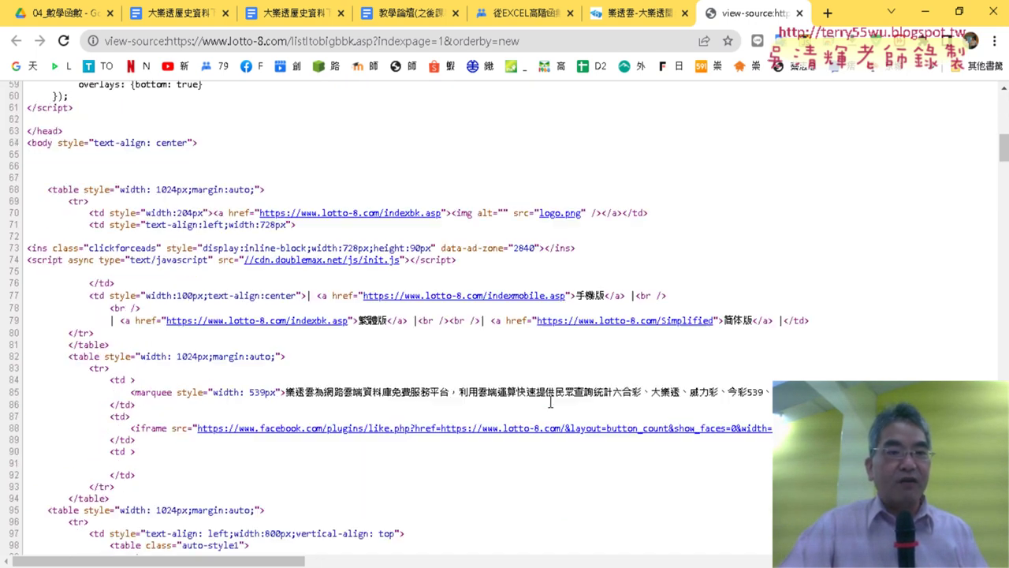
scroll(550, 407, "down", 1)
scroll(545, 415, "down", 2)
scroll(546, 415, "down", 2)
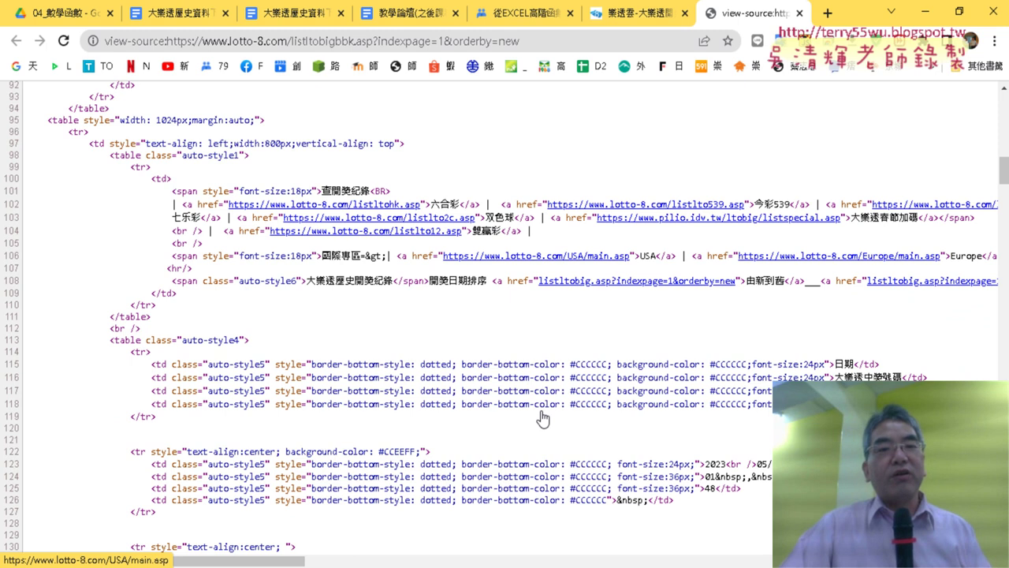
scroll(541, 415, "down", 2)
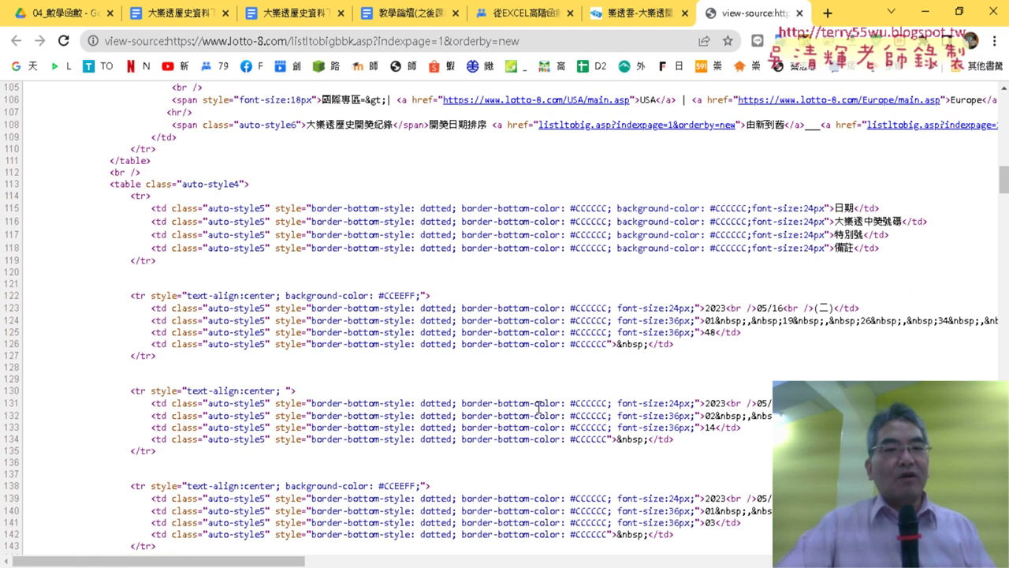
scroll(382, 319, "down", 2)
scroll(386, 315, "down", 2)
scroll(386, 316, "down", 2)
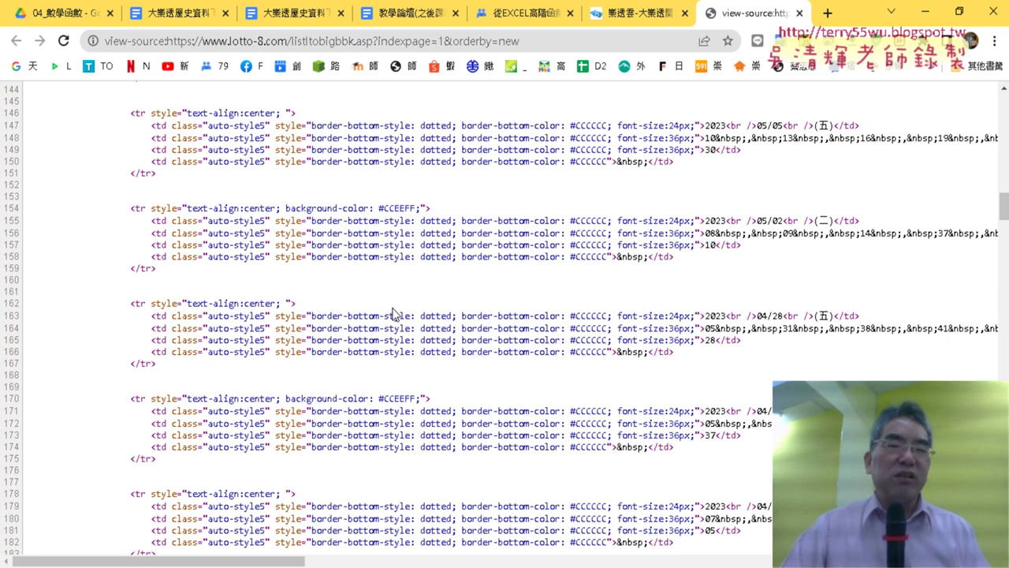
Step: Close the page source, inspect the 日期 header cell, and select the <table class="auto-style4"> node in Elements
left_click(799, 13)
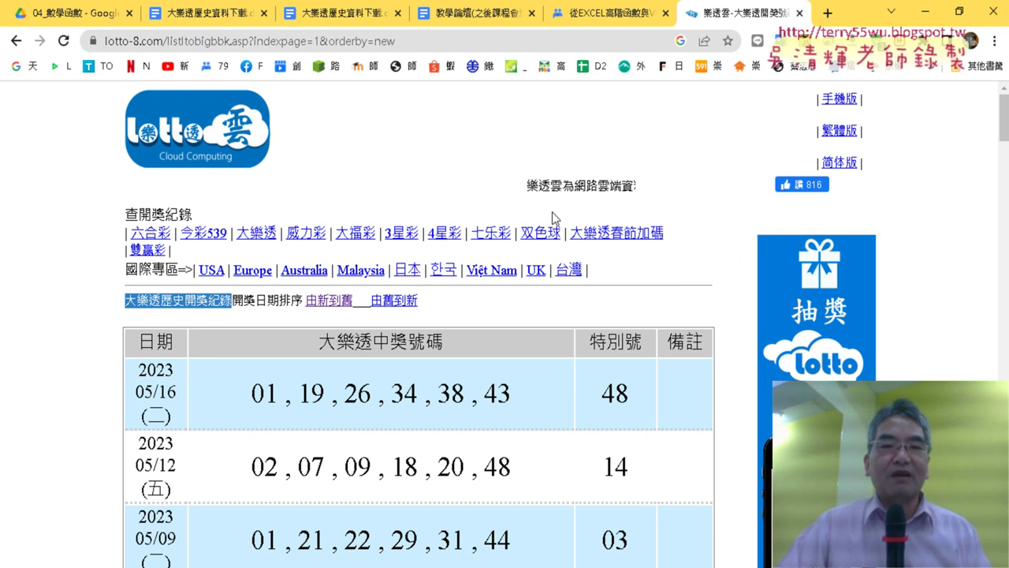
right_click(433, 105)
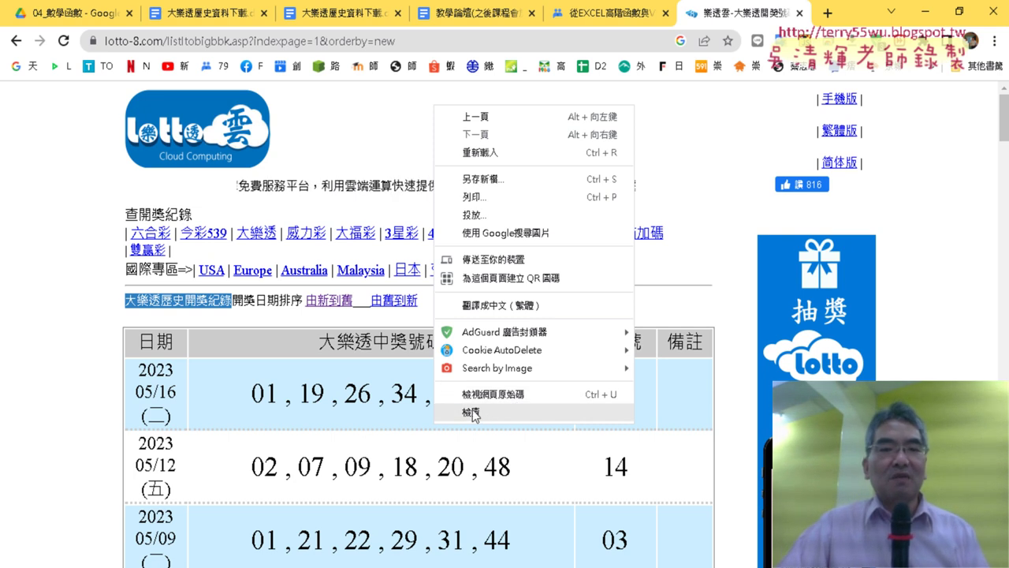
left_click(165, 339)
scroll(189, 355, "down", 2)
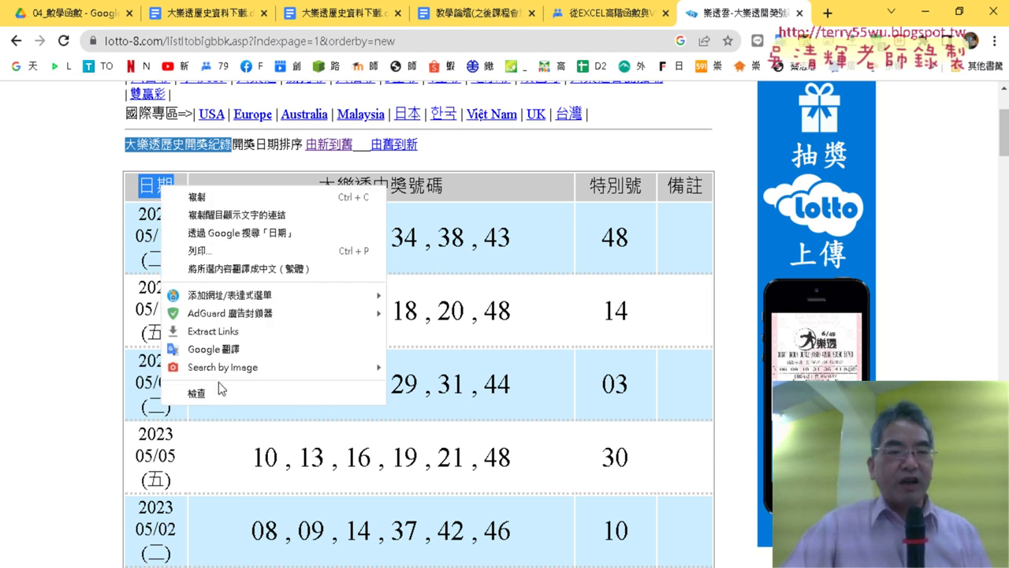
left_click(196, 393)
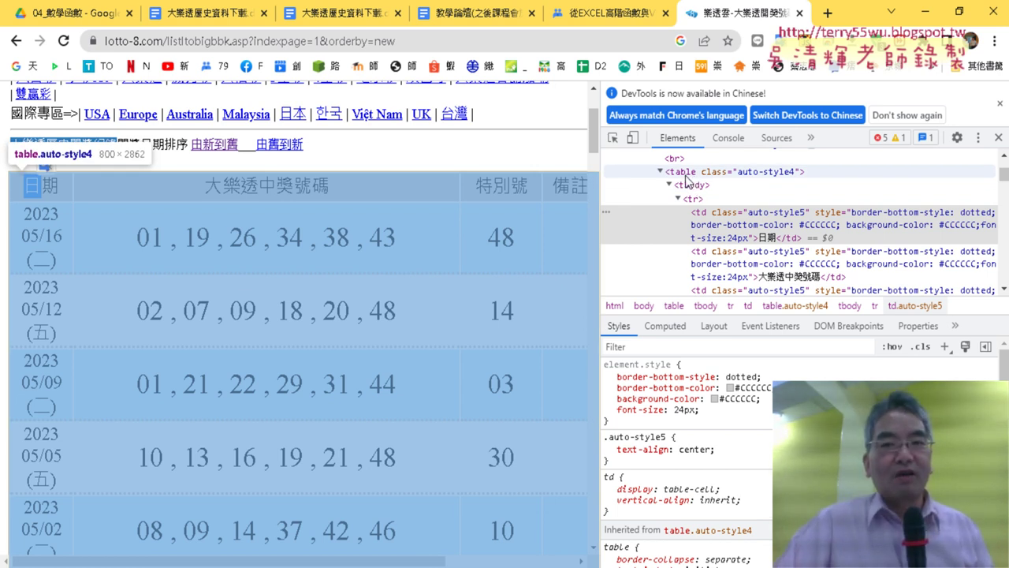
left_click(683, 172)
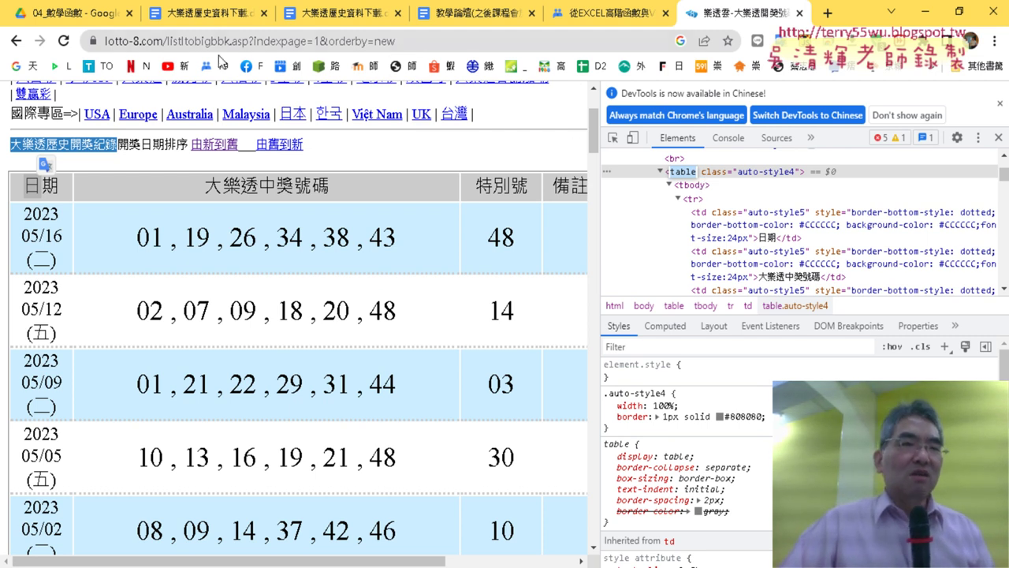
Step: In the 大樂透歷史資料下載.docx notes, scroll to the top and show the MDN HTML basics link preview
left_click(199, 14)
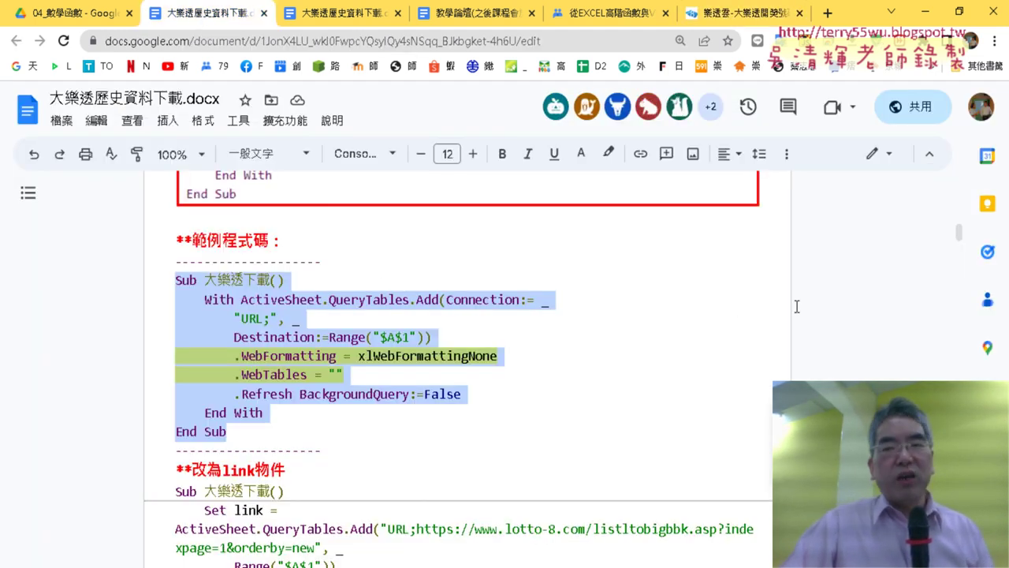
left_click_drag(960, 235, 960, 149)
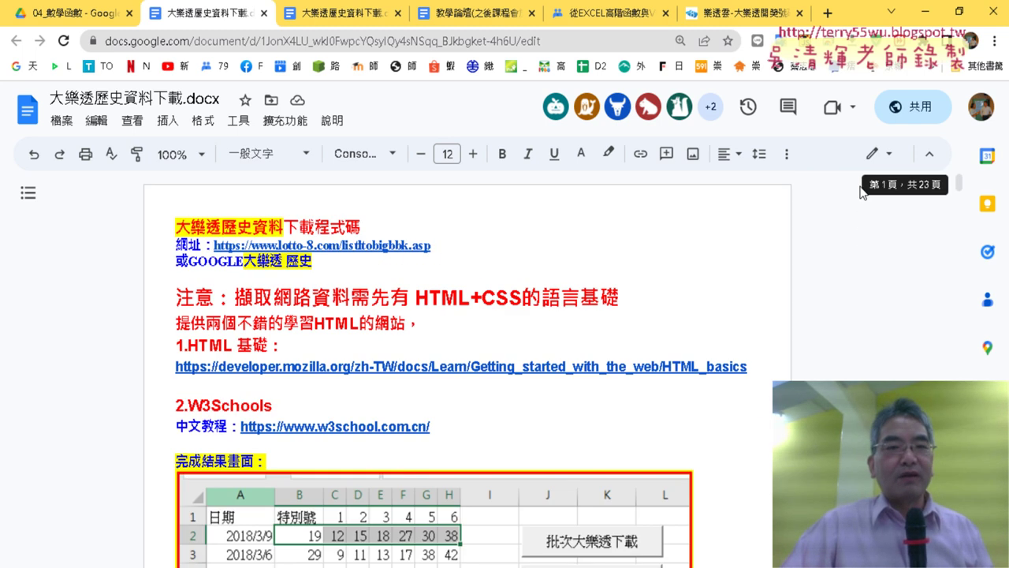
scroll(418, 290, "down", 2)
scroll(352, 255, "up", 1)
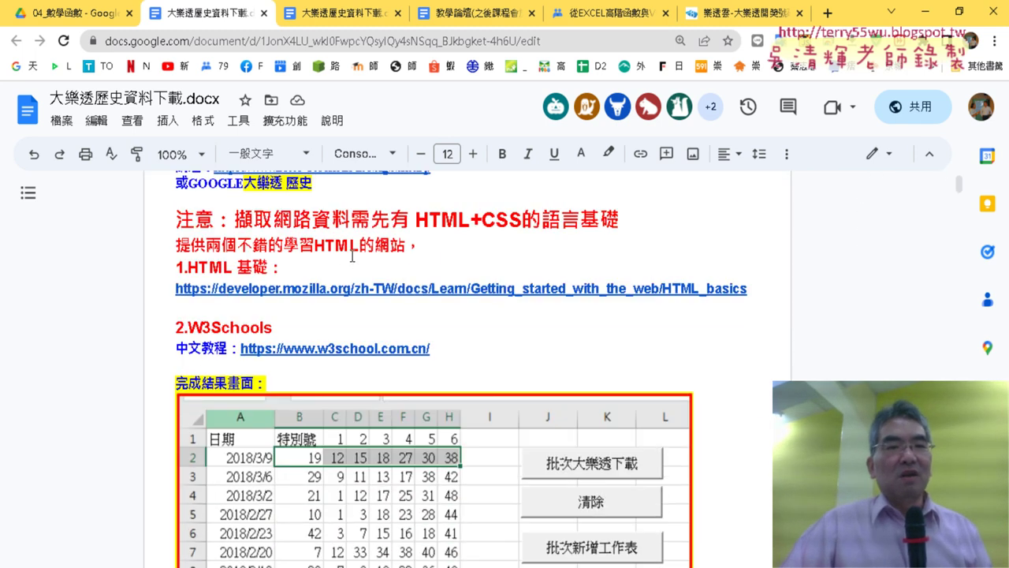
left_click(235, 288)
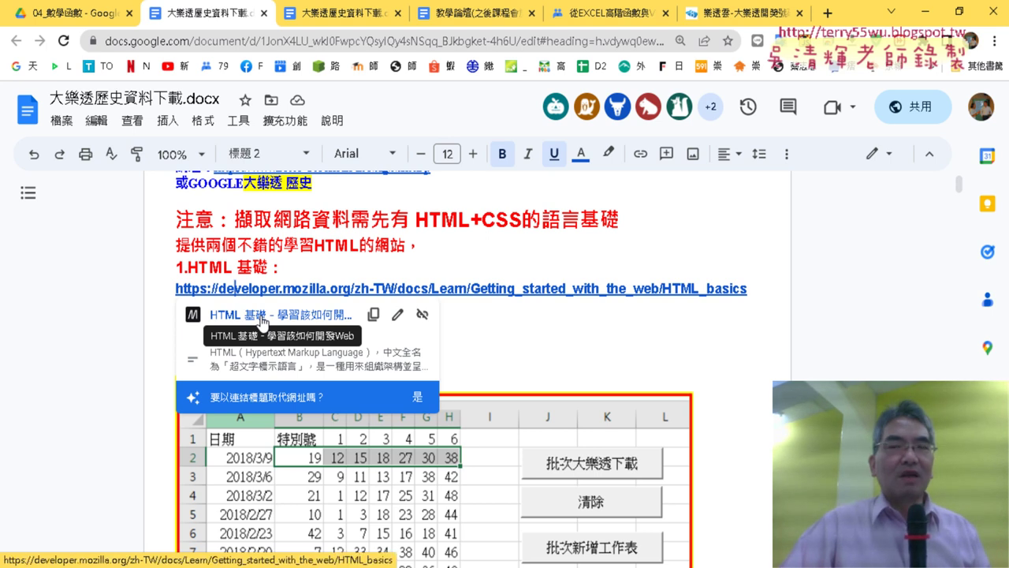
Step: Open the MDN HTML 基礎 article and scroll to the opening tag, content, closing tag diagram
left_click(263, 315)
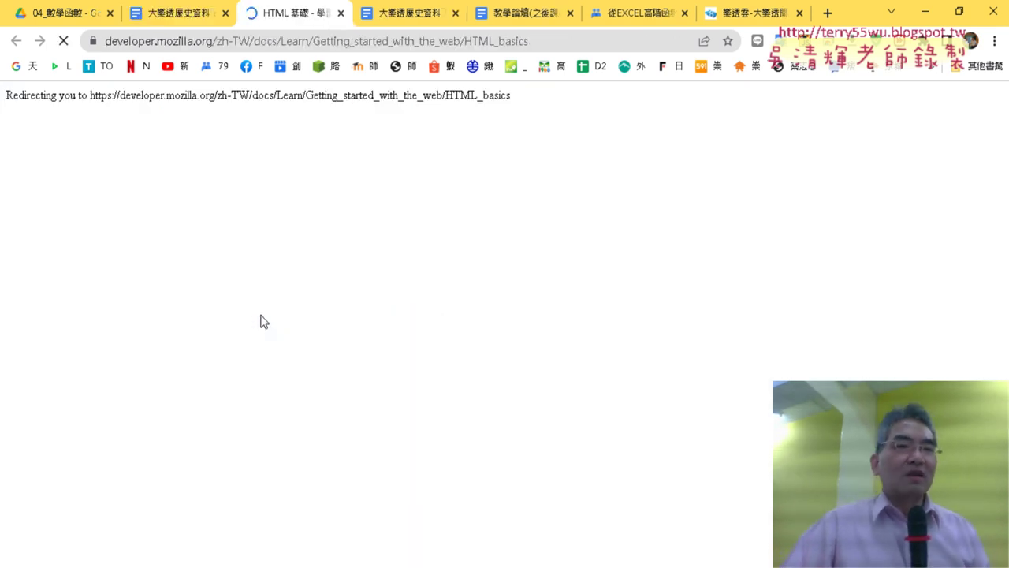
scroll(390, 329, "down", 2)
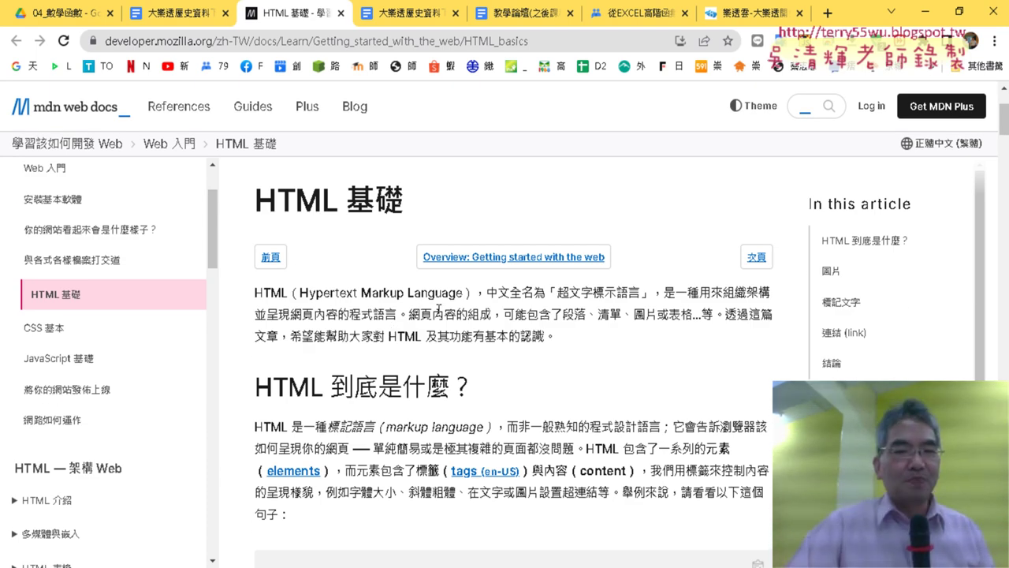
scroll(473, 312, "down", 3)
scroll(524, 318, "down", 2)
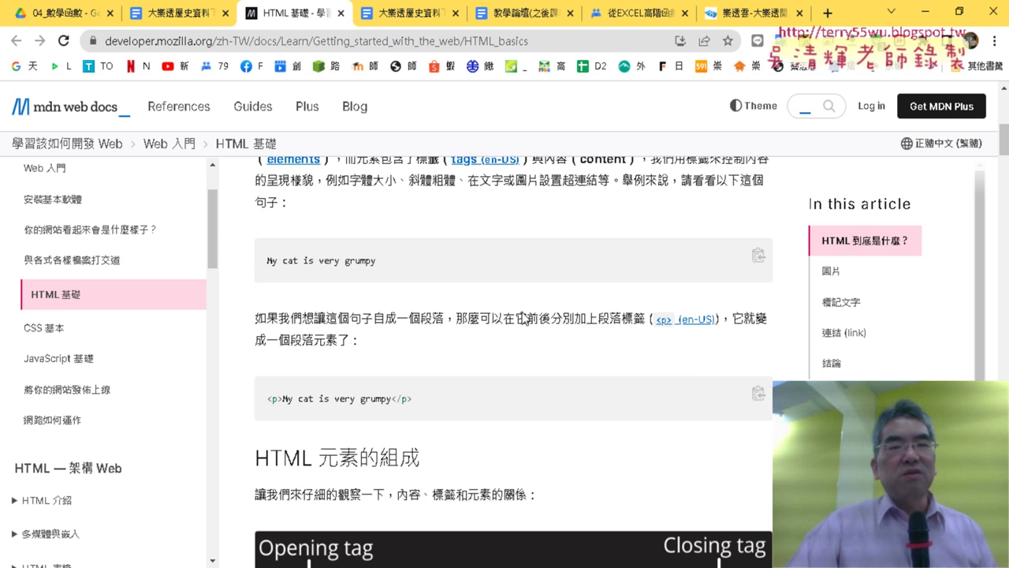
scroll(521, 316, "down", 1)
scroll(519, 319, "down", 1)
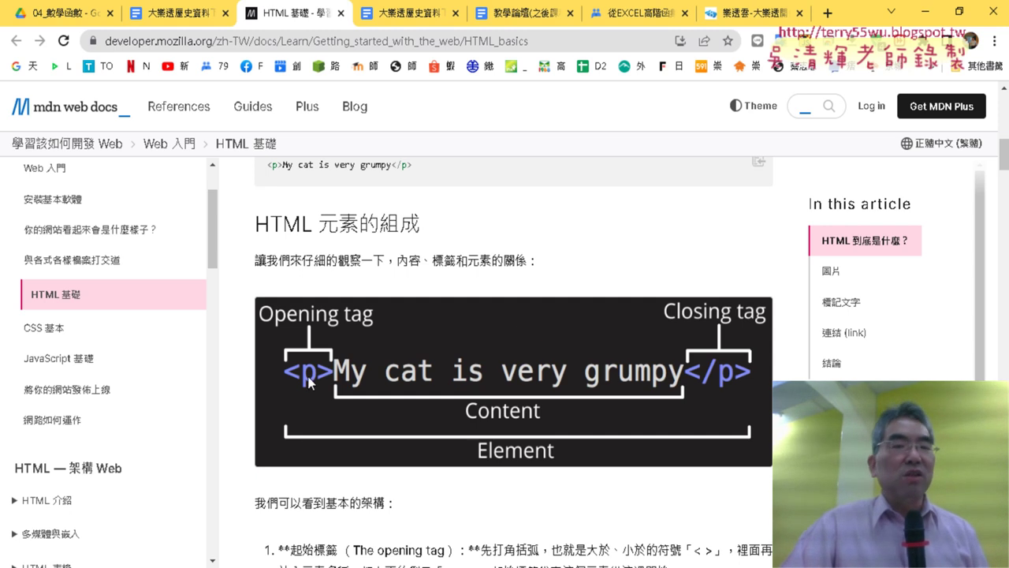
scroll(375, 355, "down", 1)
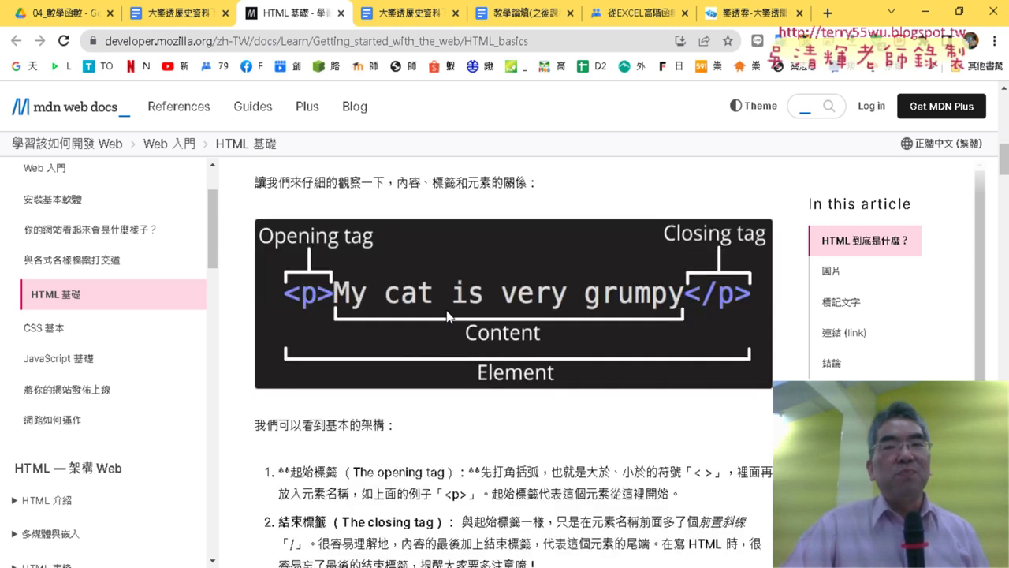
Step: Return to the lotto-8.com tab and browse the DOM tree's top-level table elements
left_click(742, 18)
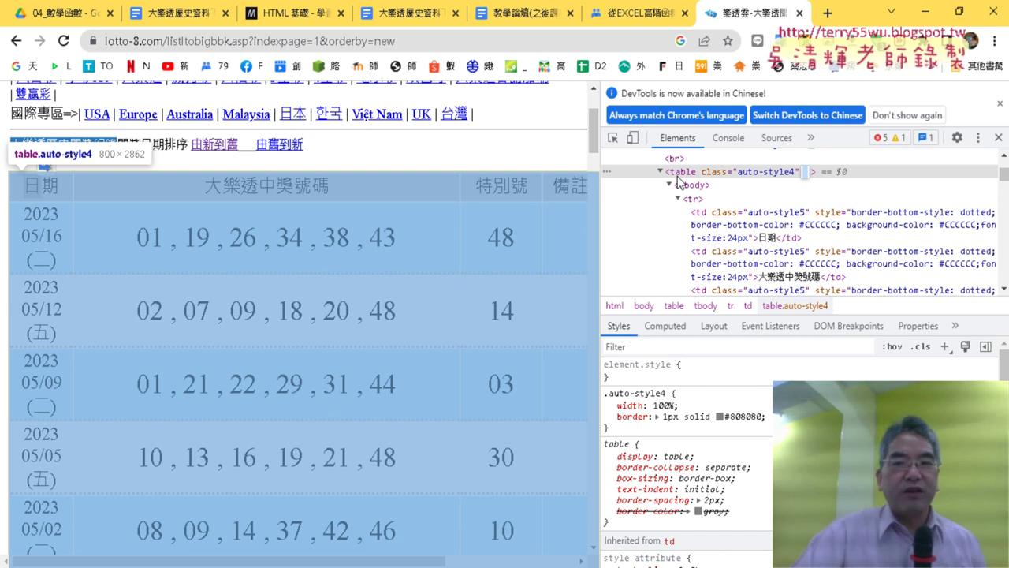
scroll(691, 237, "up", 1)
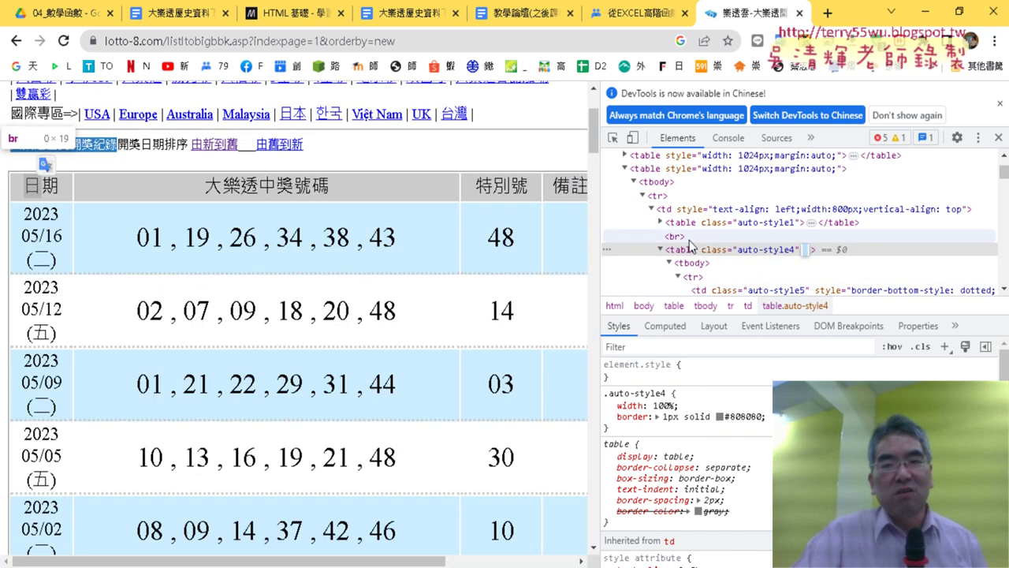
scroll(691, 240, "up", 2)
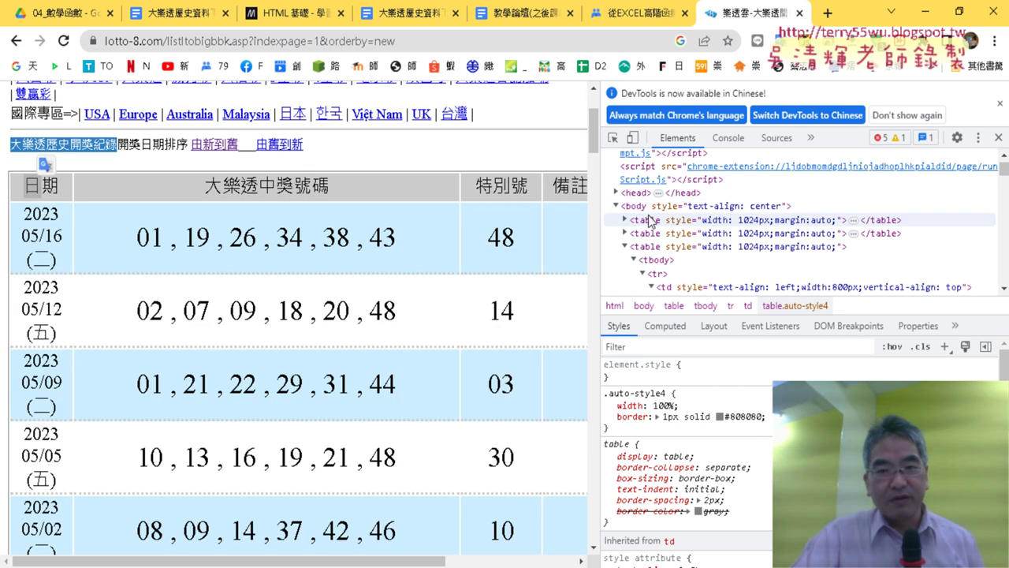
scroll(643, 203, "up", 1)
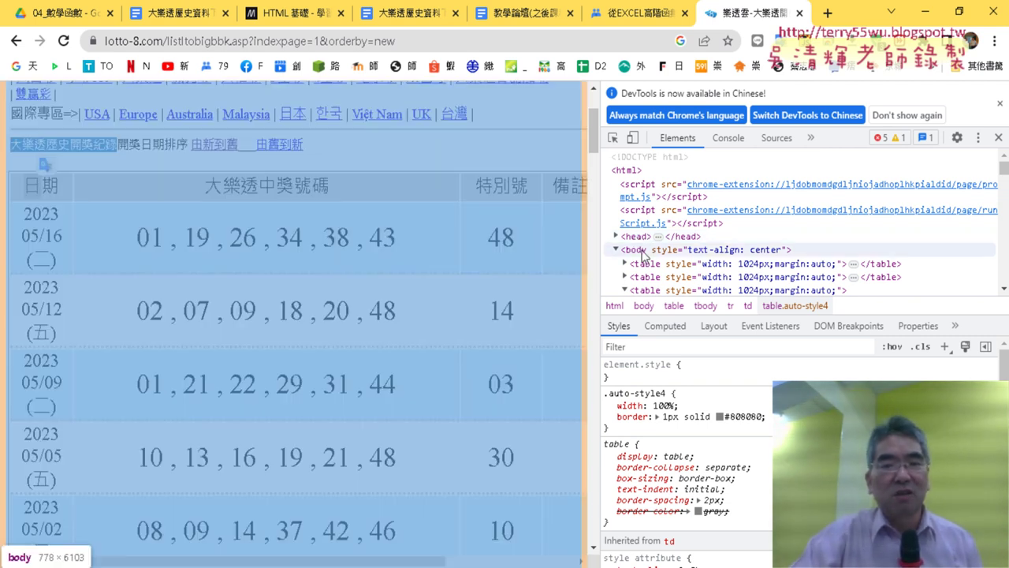
scroll(642, 254, "down", 2)
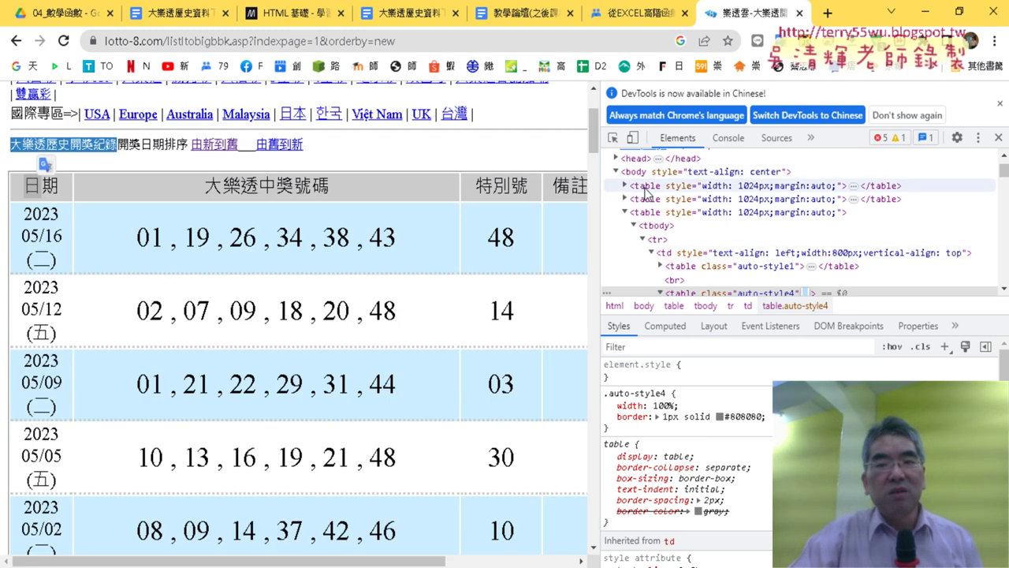
left_click(652, 186)
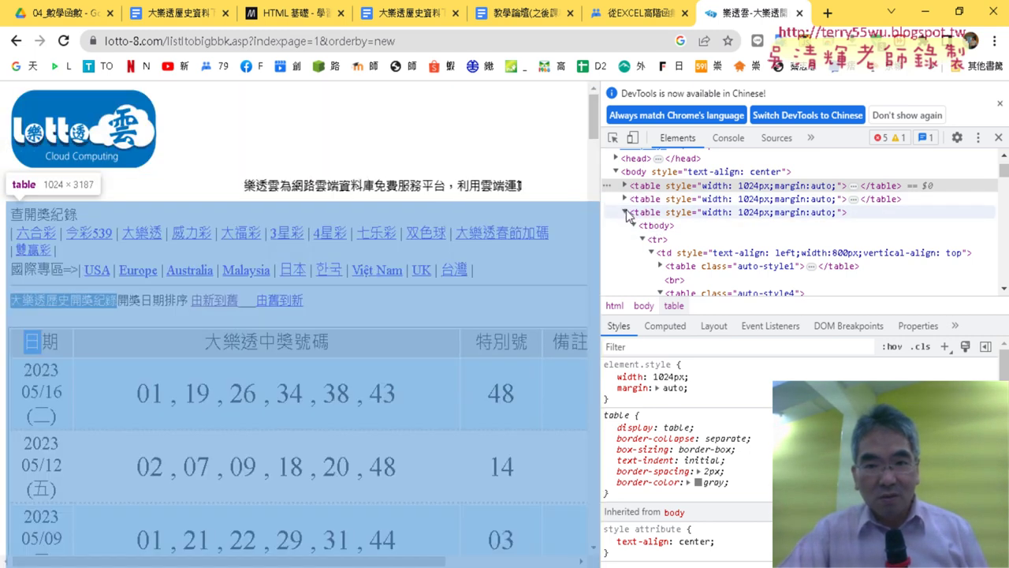
Step: Expand the third top-level table and select its nested auto-style4 draw table
left_click(625, 212)
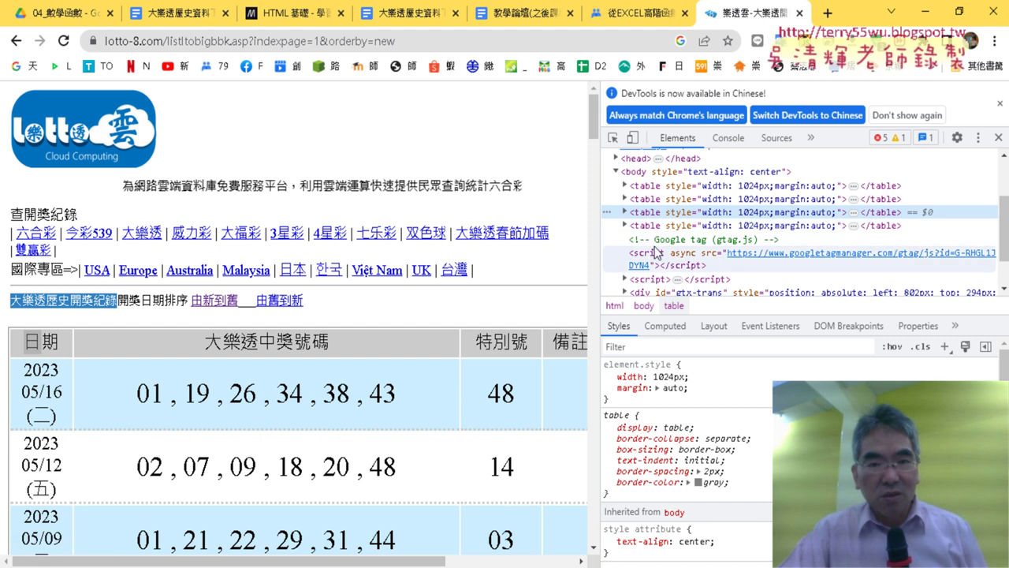
left_click(663, 226)
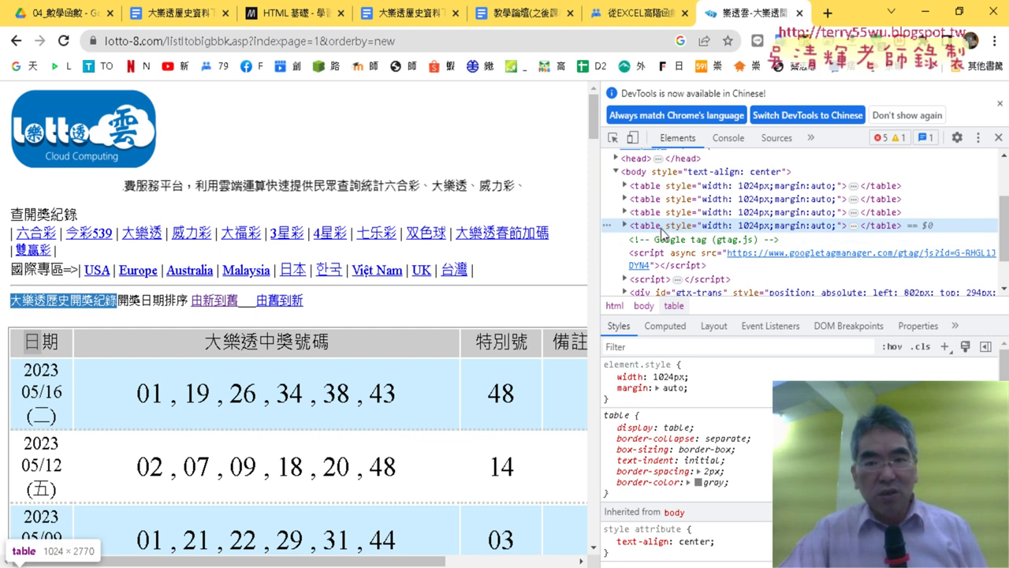
scroll(663, 232, "down", 2)
scroll(674, 242, "up", 3)
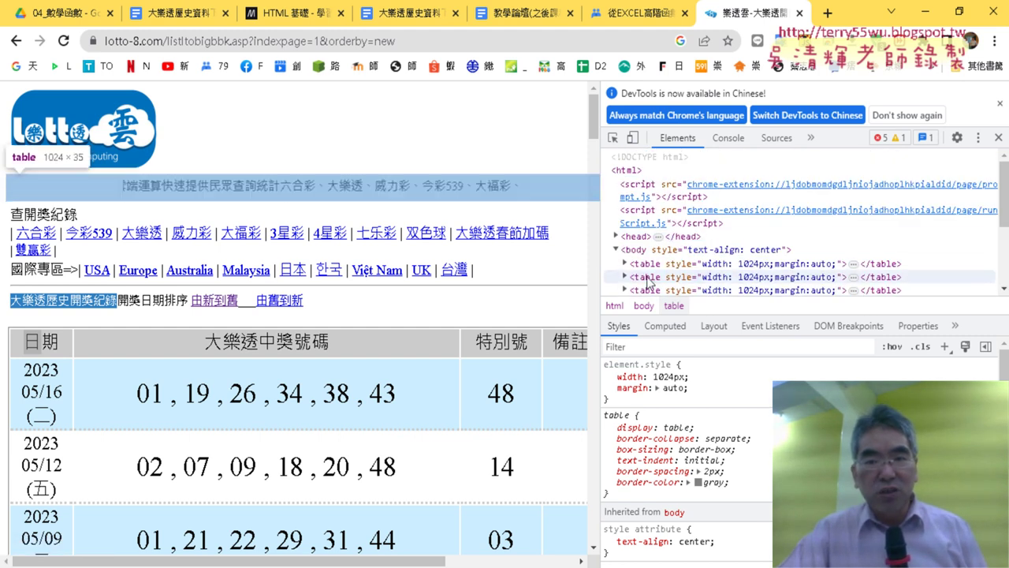
scroll(648, 281, "down", 3)
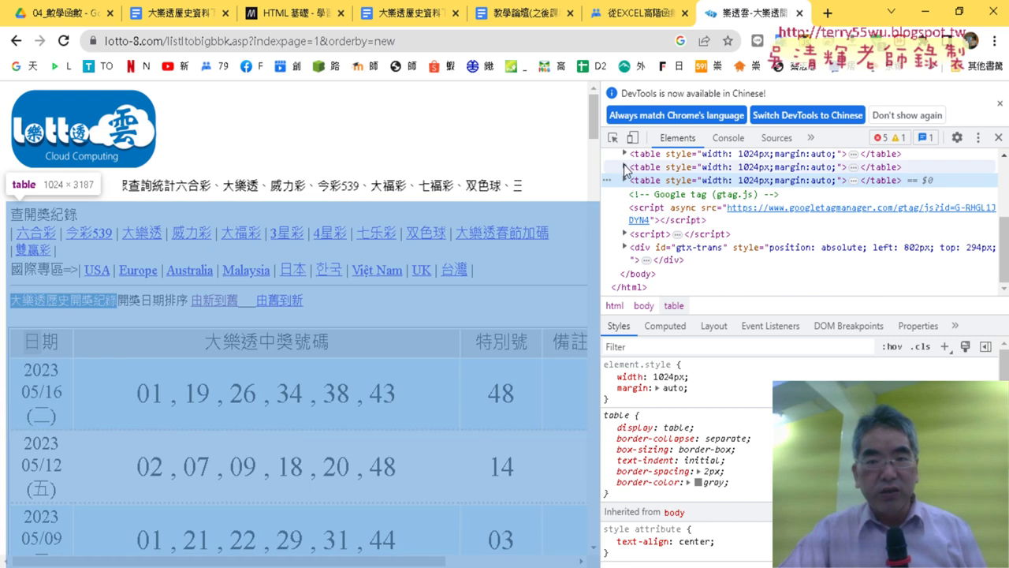
left_click(625, 167)
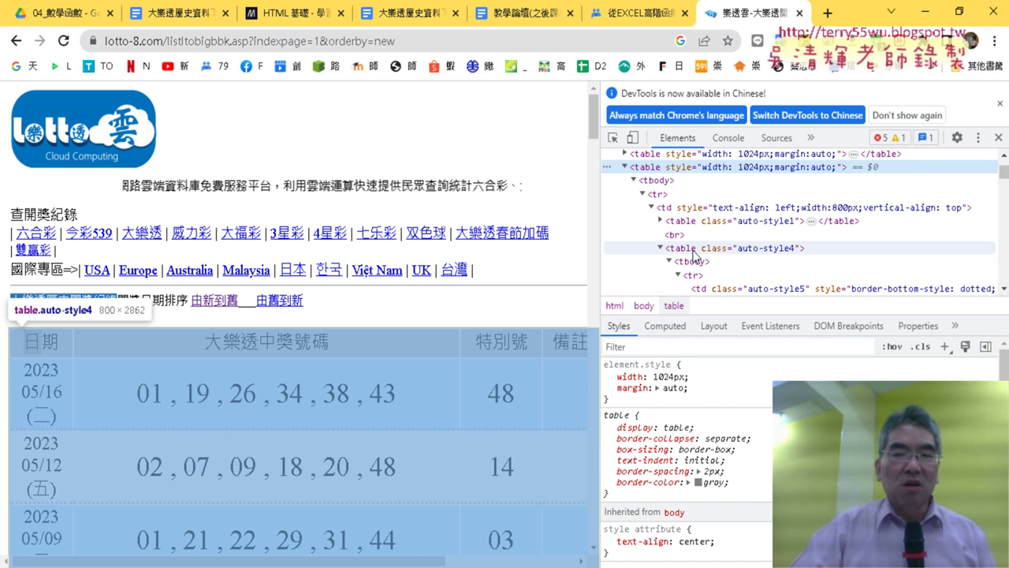
left_click(692, 251)
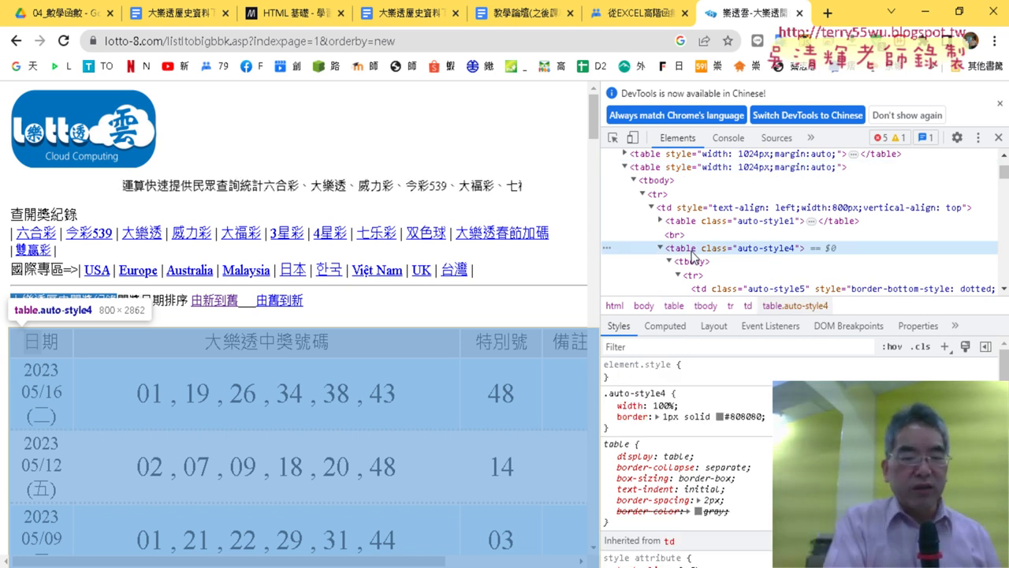
Step: Search the Elements panel for <table, which reports 7 matches
key("ctrl+f")
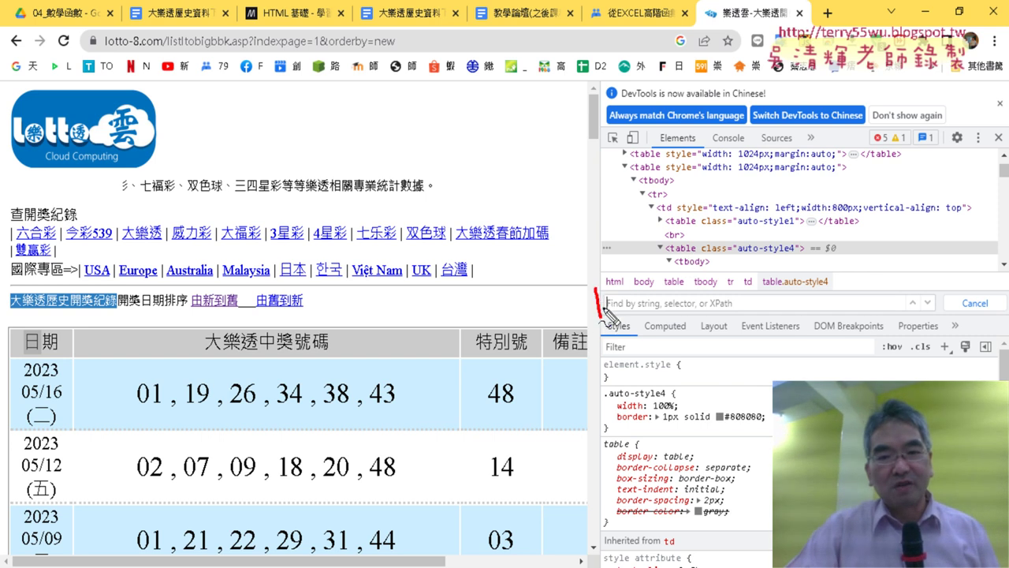
mouse_move(604, 306)
left_mouse_down()
mouse_move(978, 300)
mouse_move(998, 312)
left_mouse_up()
left_click_drag(621, 325, 921, 335)
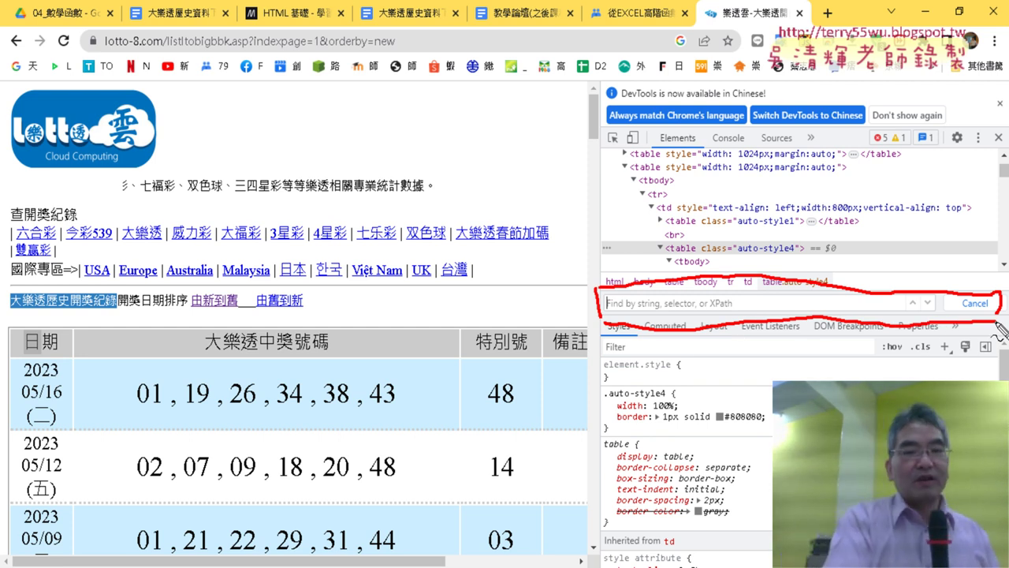
key("Escape")
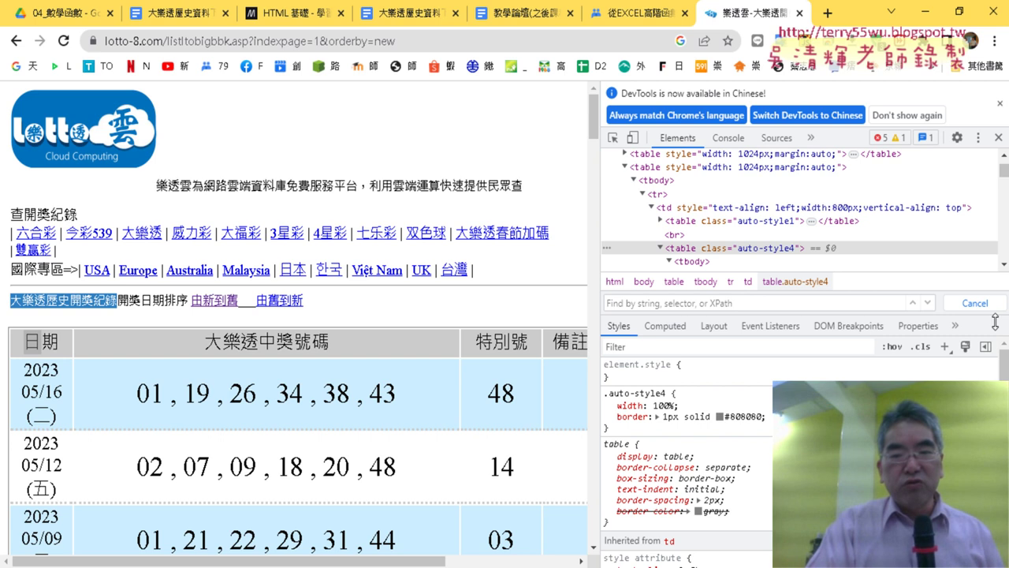
type("<r")
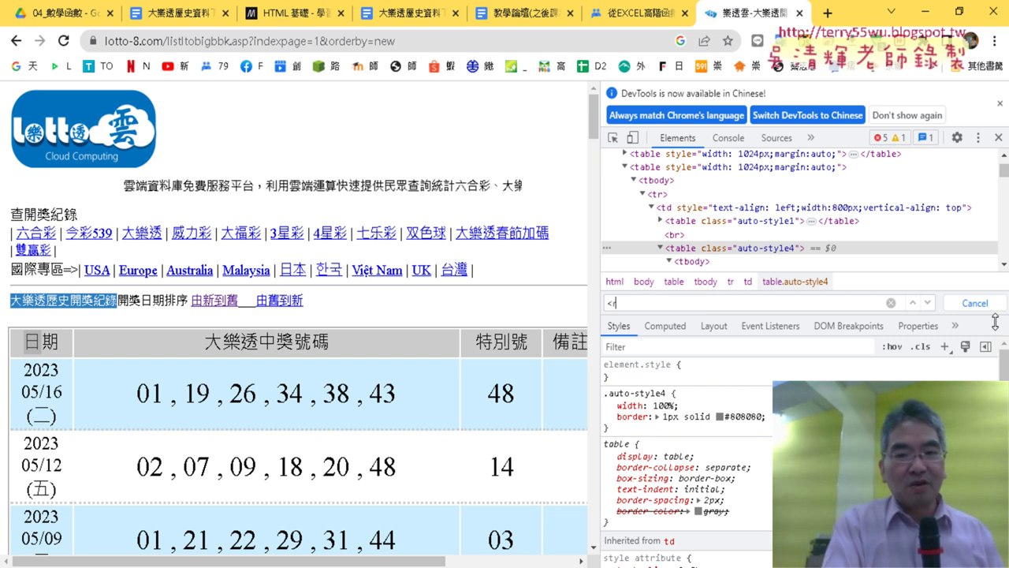
key("BackSpace")
type("ta")
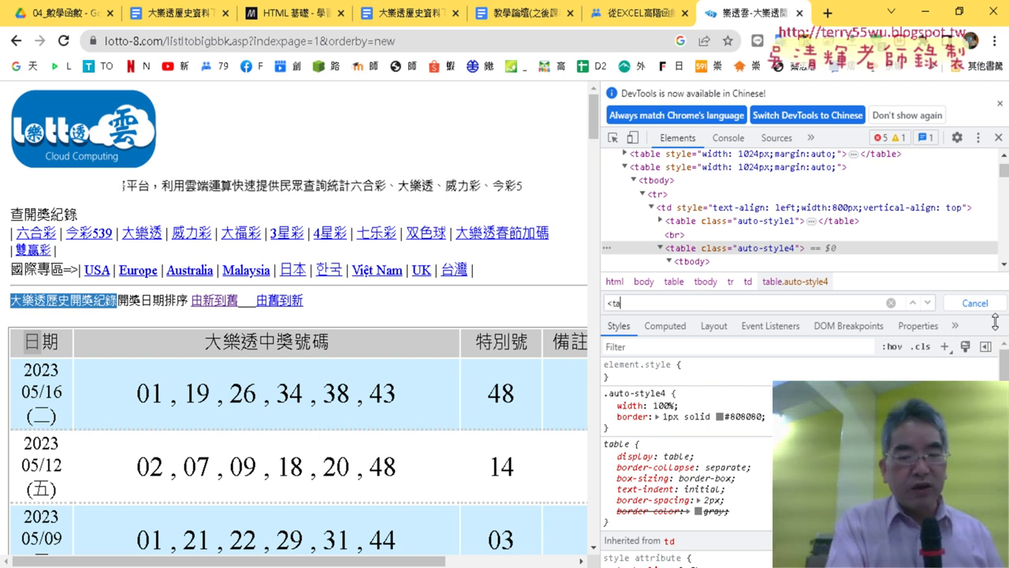
type("ble")
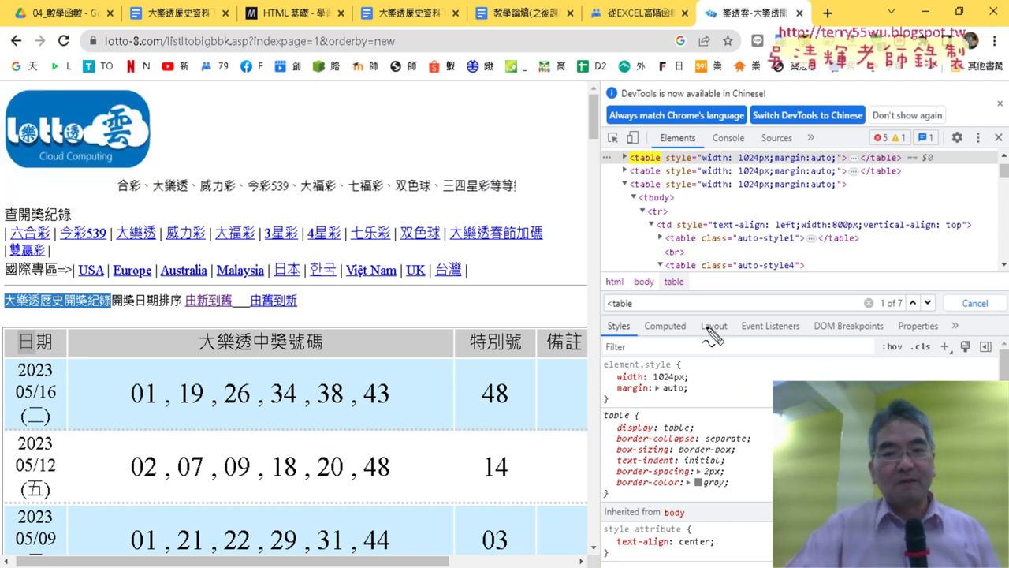
left_click_drag(612, 323, 632, 321)
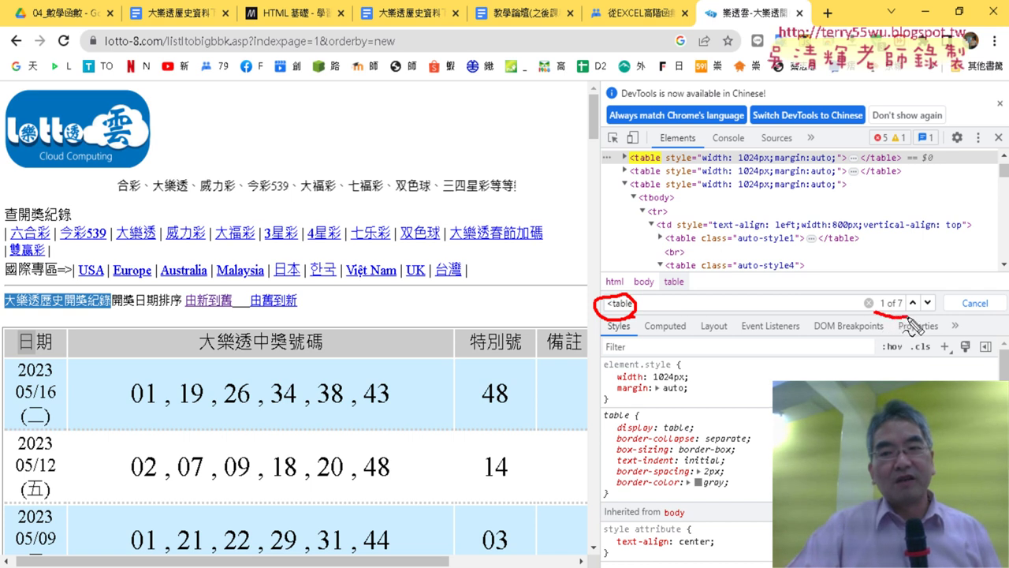
left_click_drag(911, 323, 883, 325)
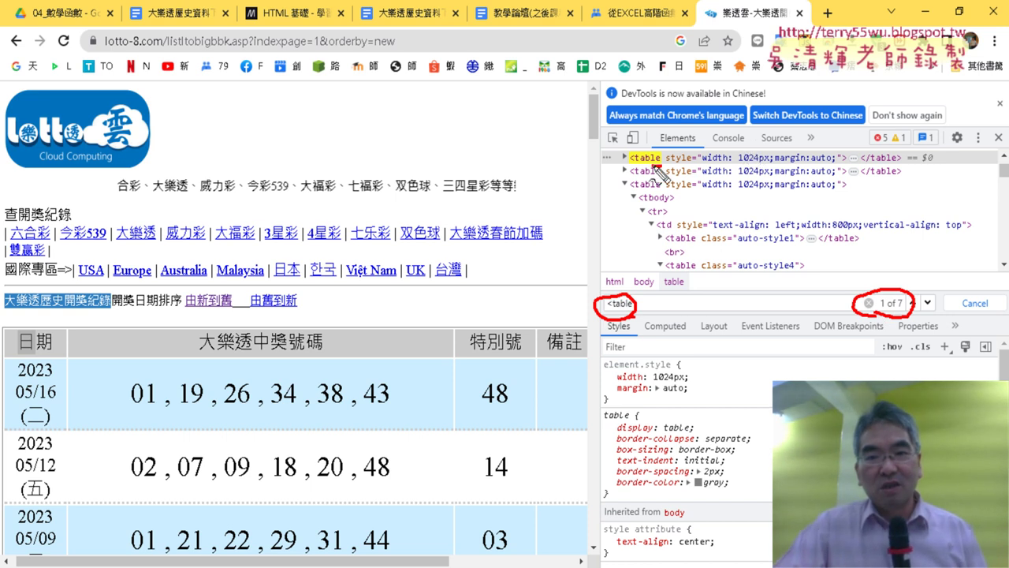
Step: Step through the matches to 5 of 7, the auto-style4 draw table
left_click_drag(655, 166, 645, 152)
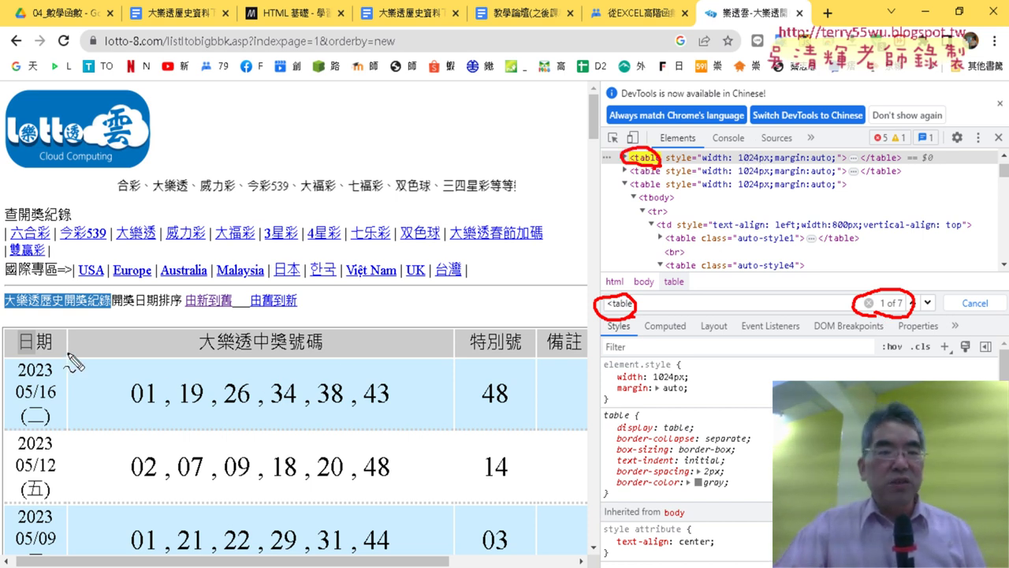
left_click_drag(16, 340, 17, 481)
mouse_move(16, 359)
left_mouse_down()
mouse_move(293, 327)
mouse_move(439, 372)
mouse_move(450, 461)
left_mouse_up()
key("Escape")
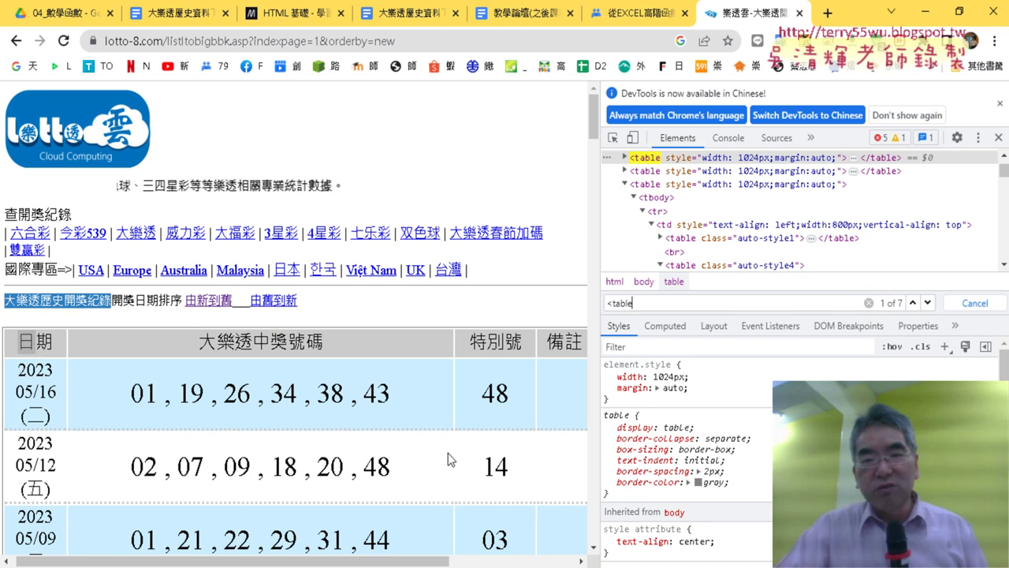
left_click(928, 303)
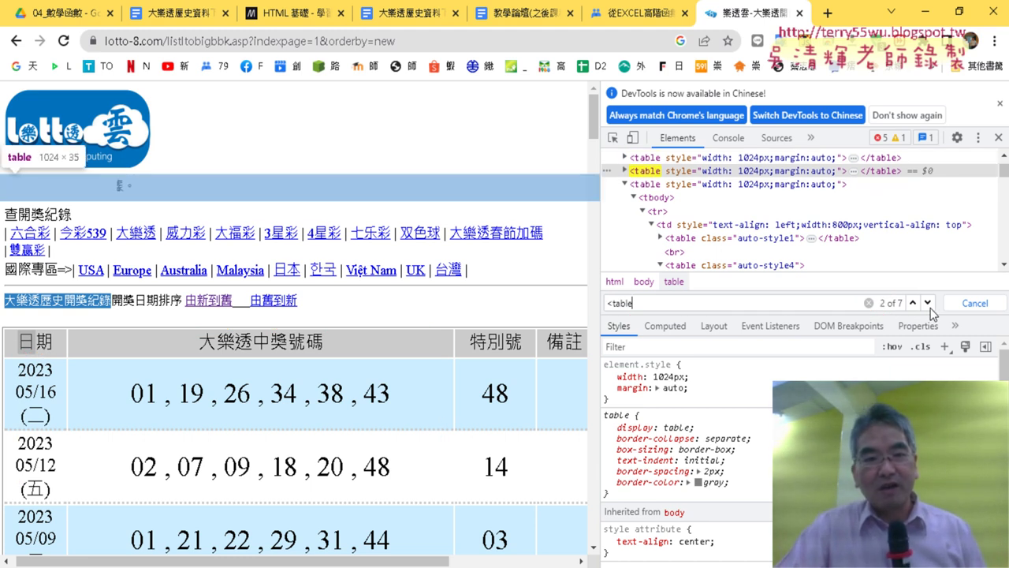
left_click(928, 303)
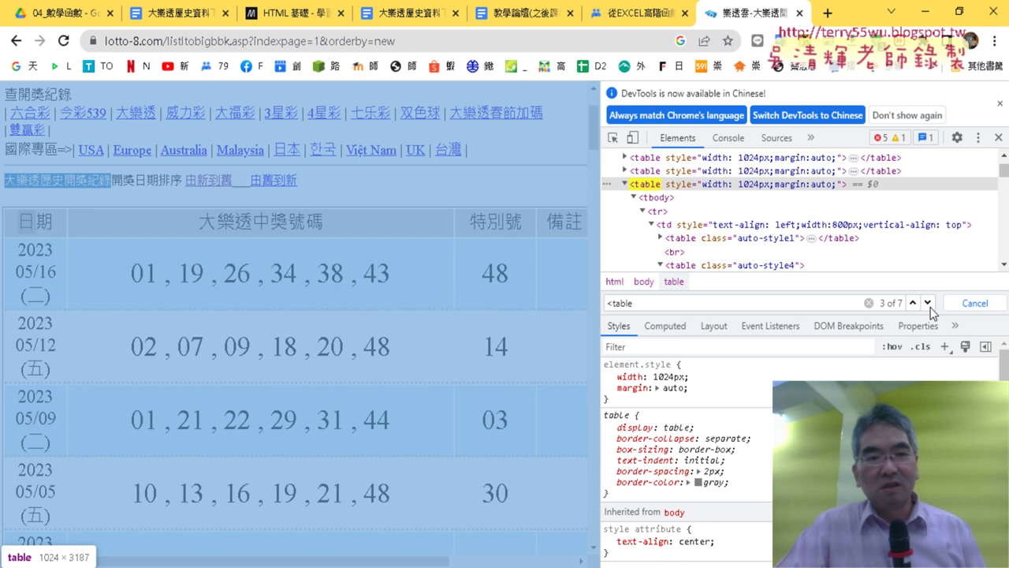
left_click(928, 303)
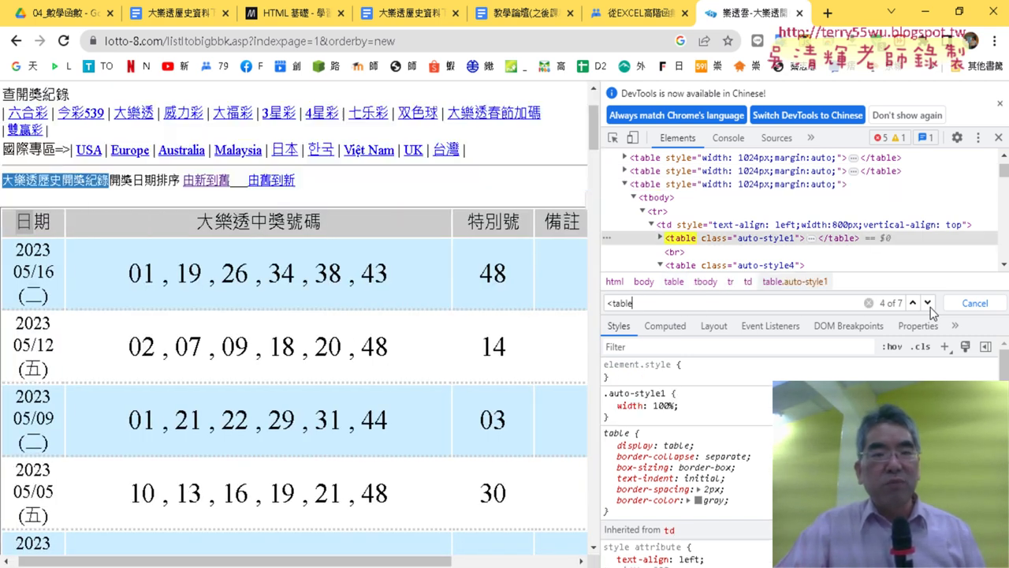
left_click(928, 305)
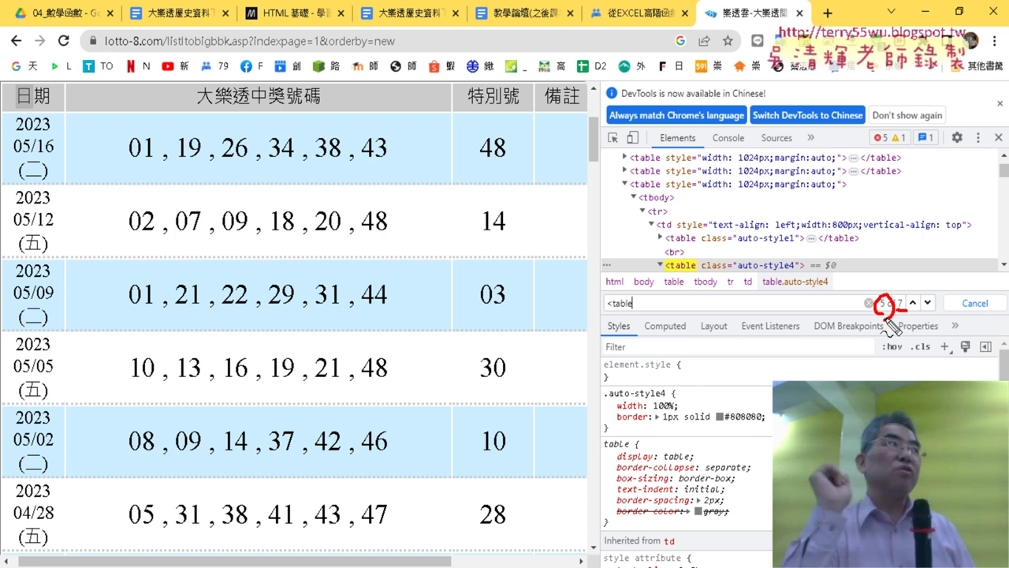
key("Escape")
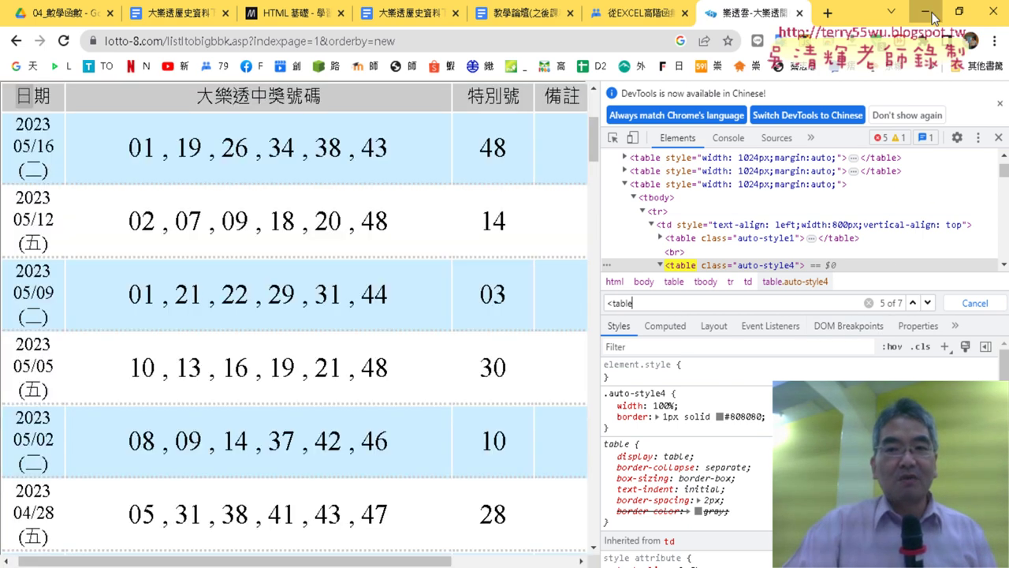
Step: Run the macro with .WebTables = "4", which imports only menu text, then change it to "5"
key("alt+Tab")
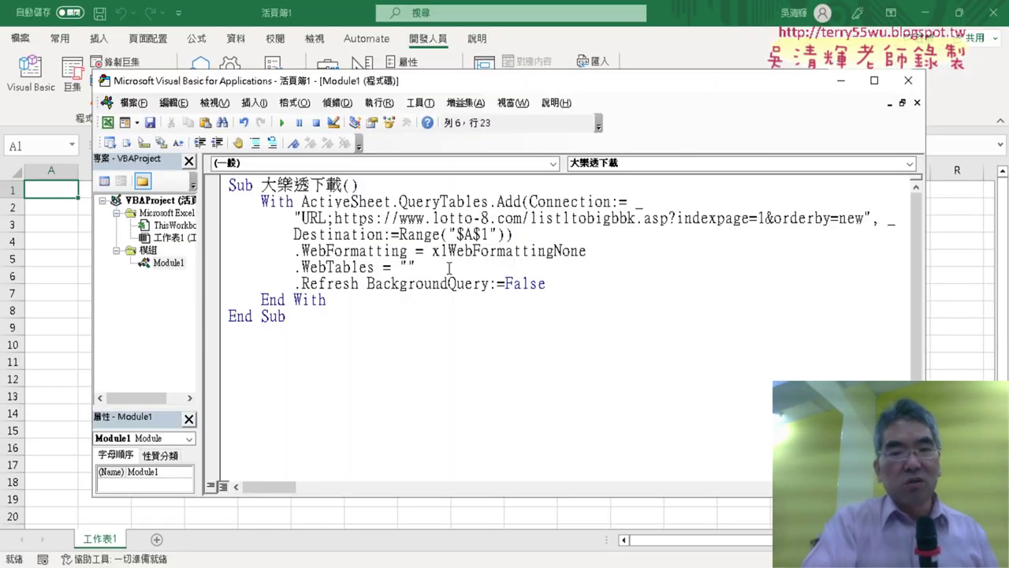
type("5")
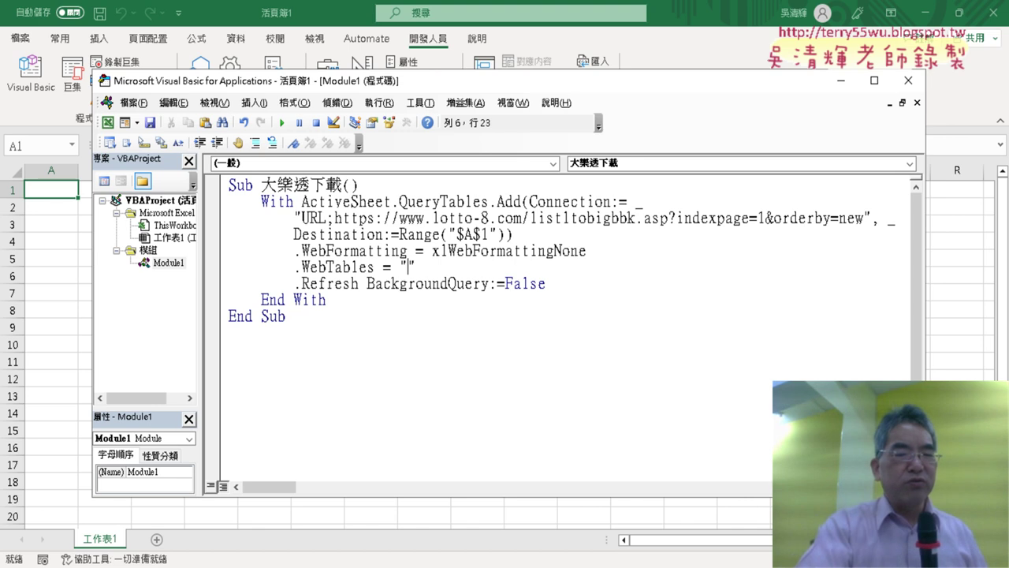
type("4")
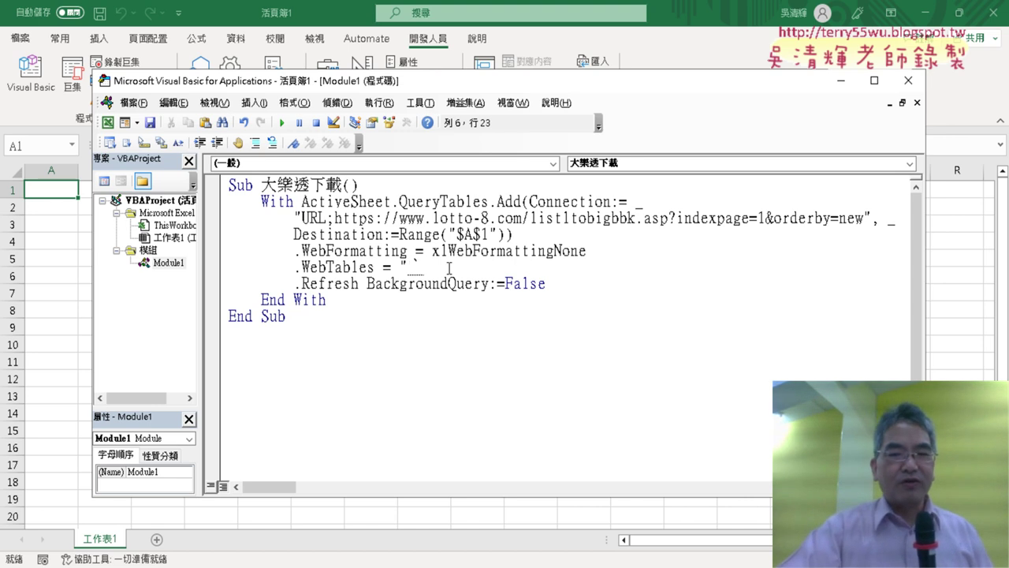
key("Escape")
type("4\"")
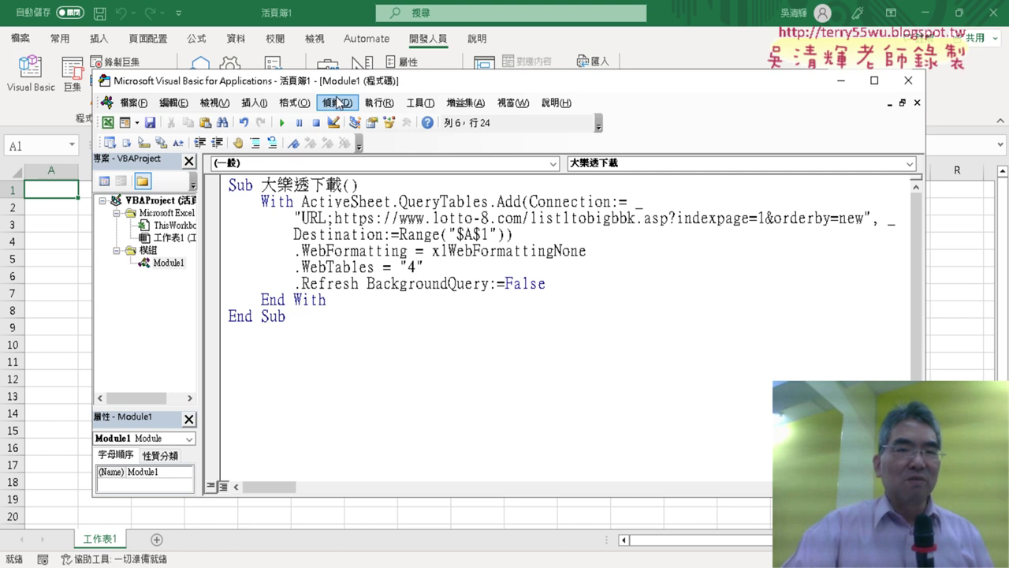
left_click_drag(343, 89, 573, 93)
left_click(511, 126)
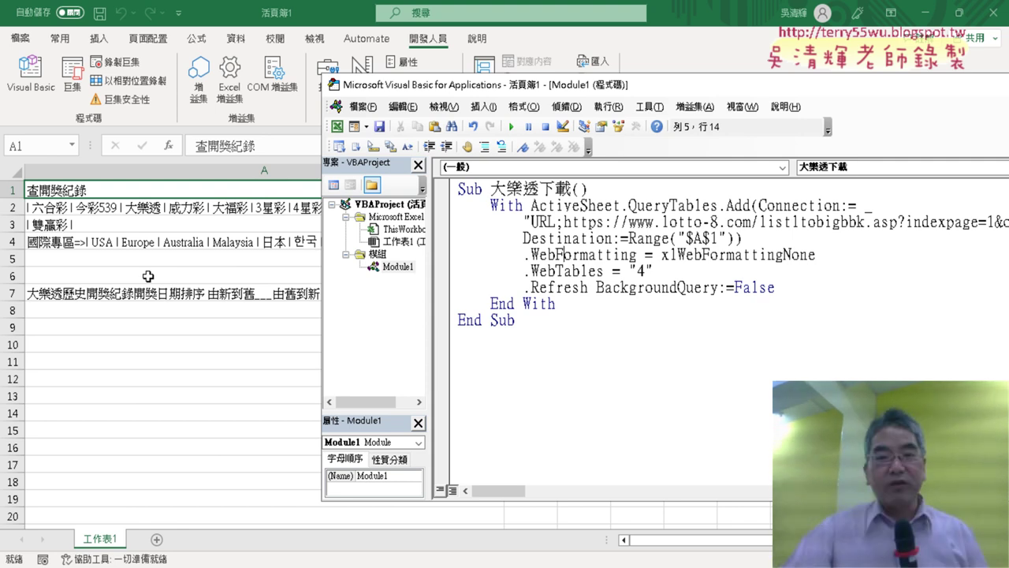
double_click(640, 270)
type("5")
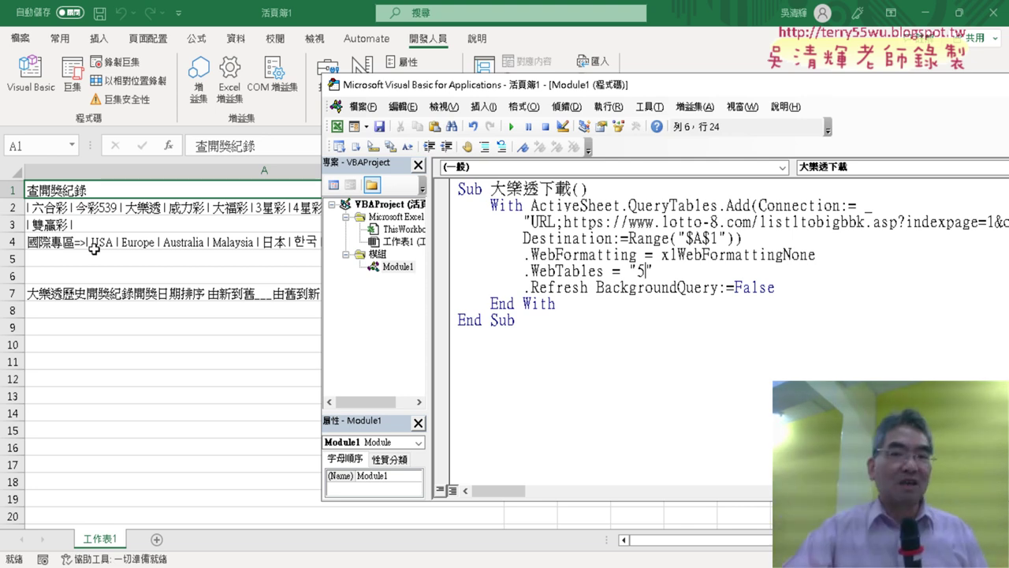
Step: Rerun the macro with table 5 and check the imported 2023/05/16 date and winning-number cells
left_click(513, 127)
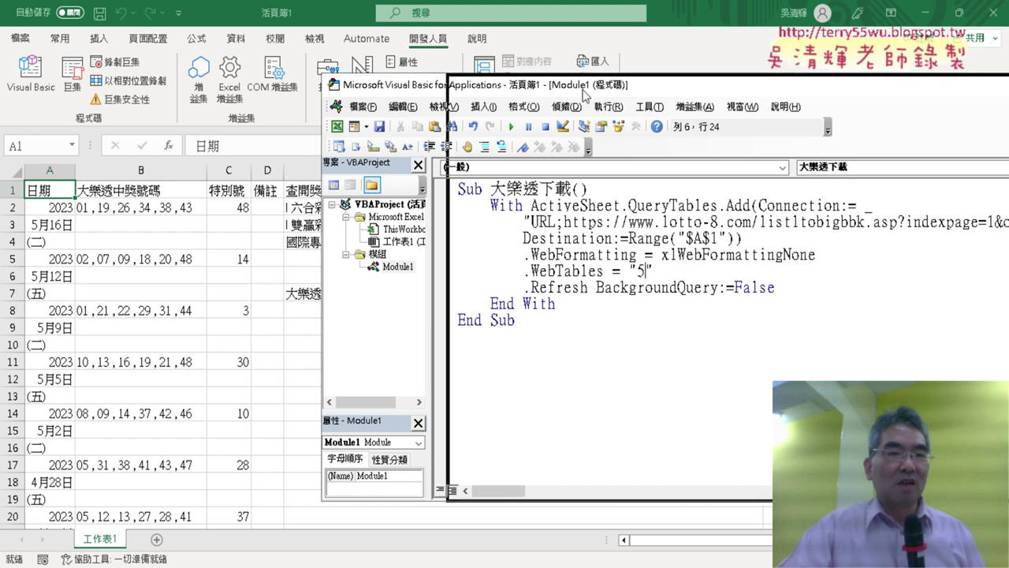
left_click_drag(463, 93, 575, 94)
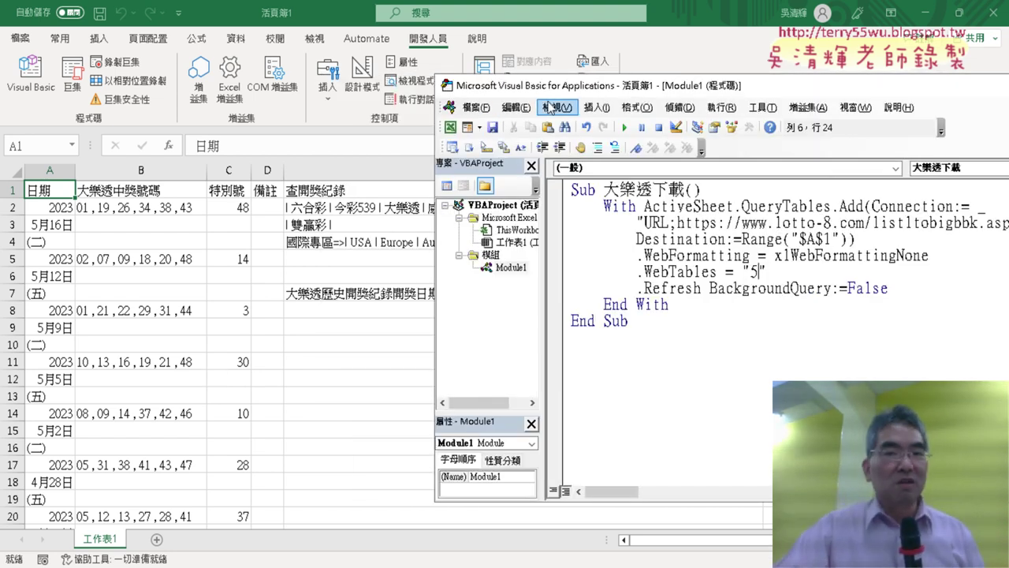
mouse_move(556, 91)
left_mouse_down()
mouse_move(247, 118)
mouse_move(208, 102)
left_mouse_up()
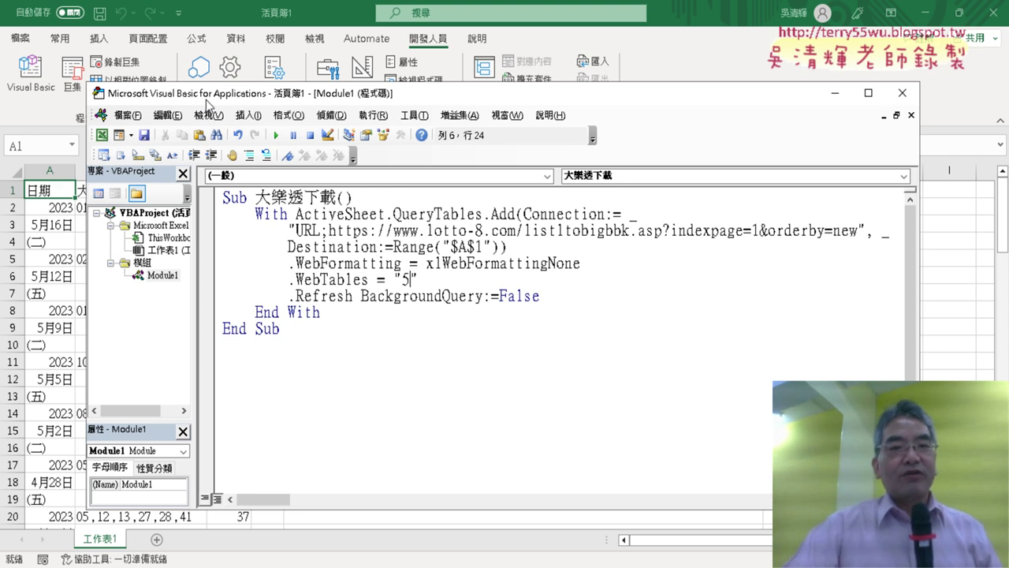
left_click_drag(383, 95, 484, 67)
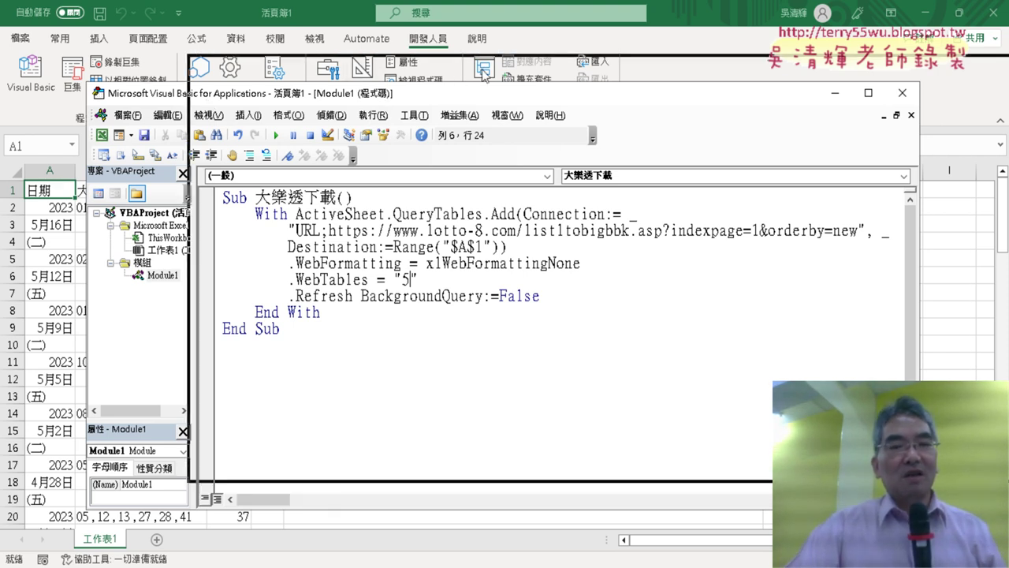
left_click(52, 209)
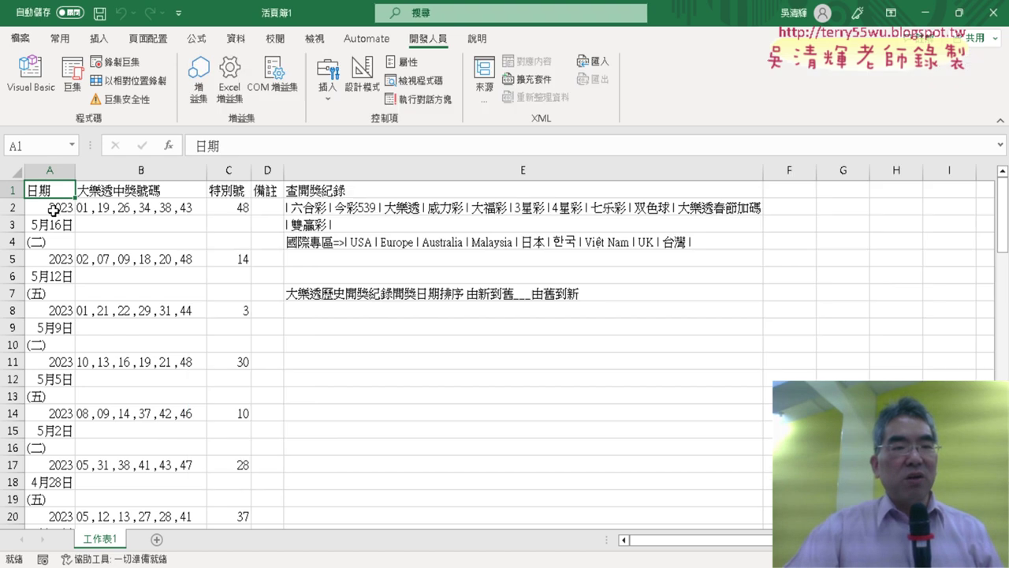
left_click_drag(52, 209, 50, 226)
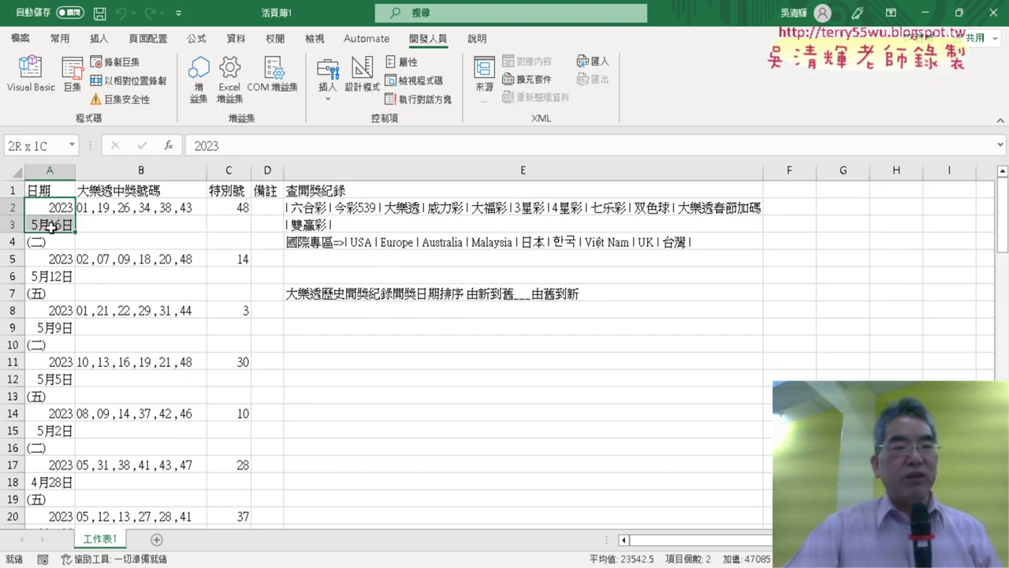
left_click_drag(109, 209, 243, 205)
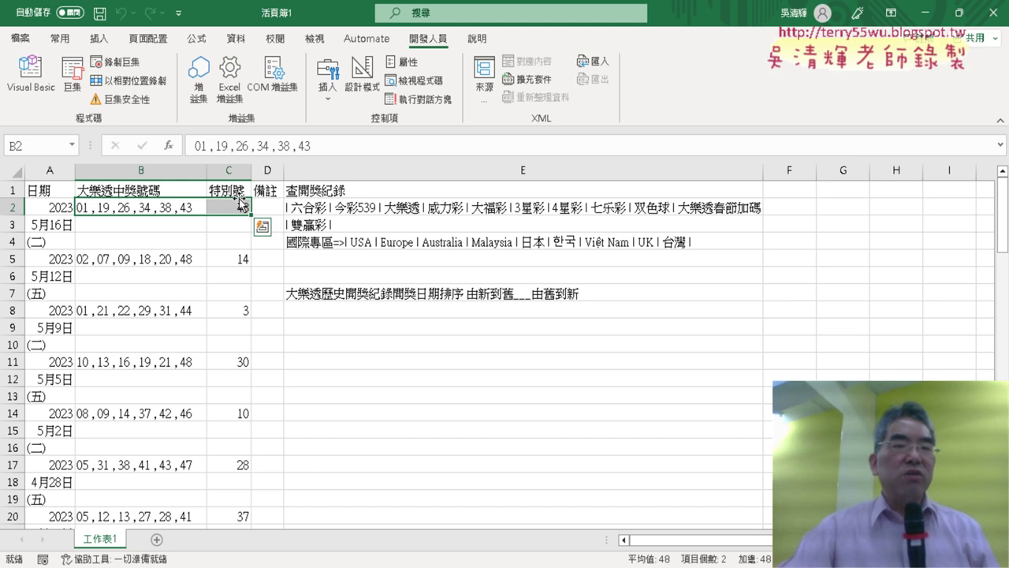
Step: Run the macro for indexpage=2 and select columns A–D holding page 2's draws
left_click(30, 74)
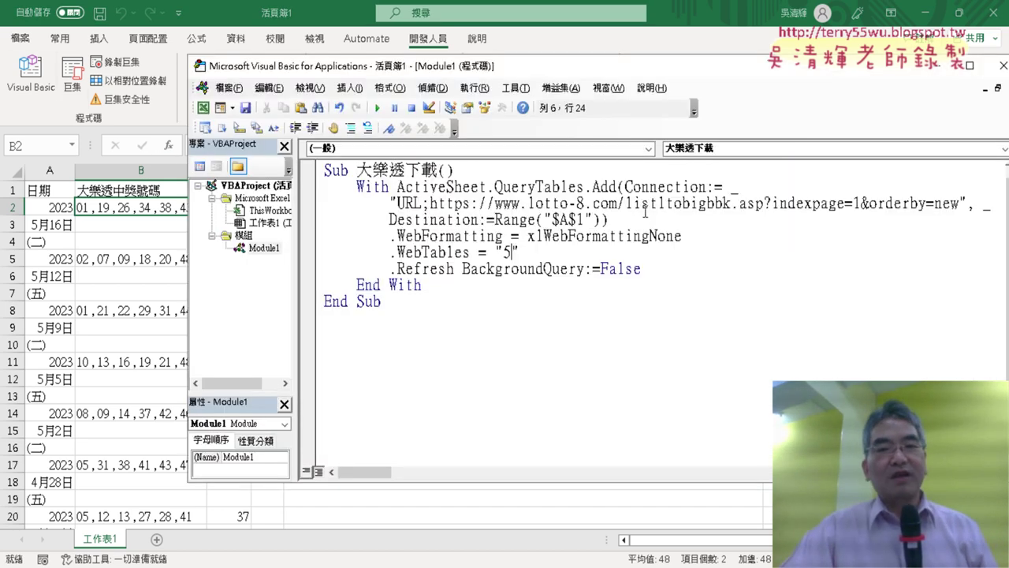
left_click_drag(663, 67, 554, 66)
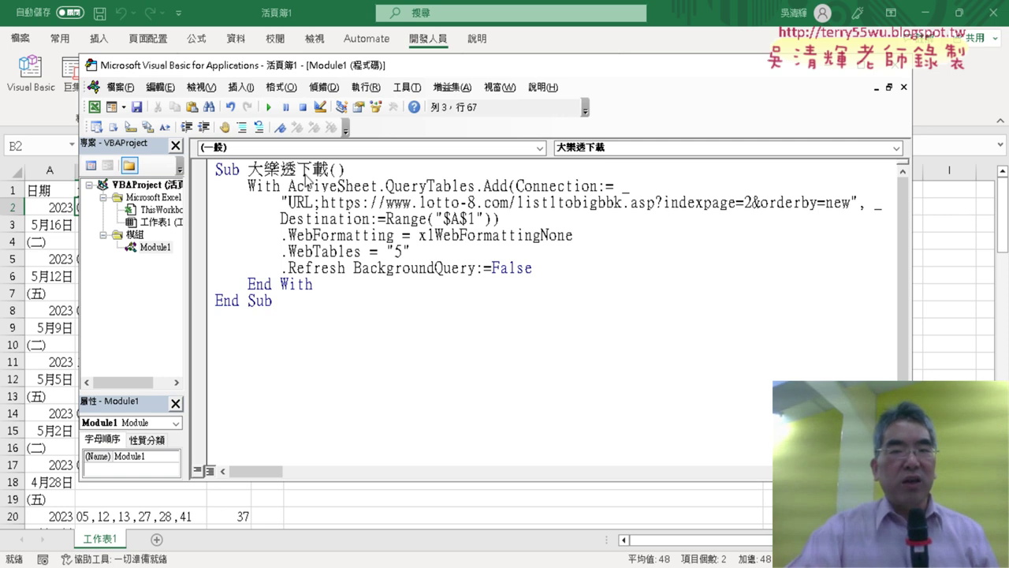
left_click(269, 107)
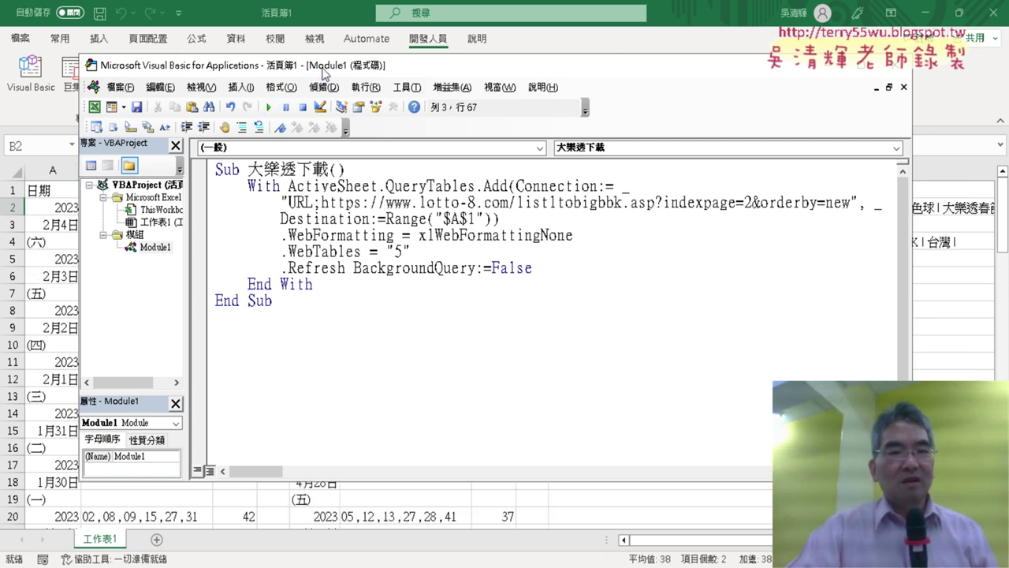
left_click_drag(327, 66, 567, 67)
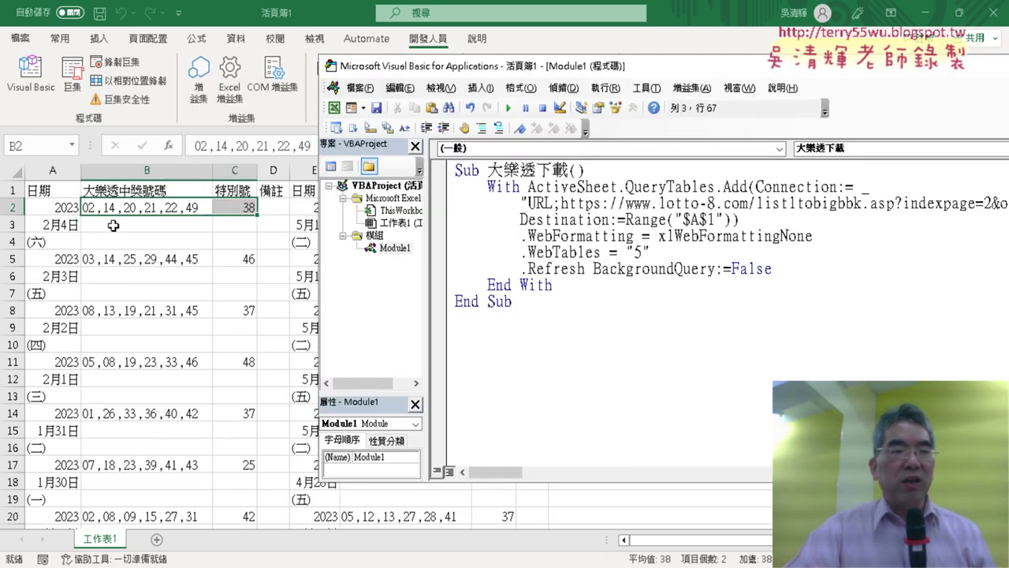
mouse_move(47, 210)
left_mouse_down()
mouse_move(63, 234)
mouse_move(51, 225)
left_mouse_up()
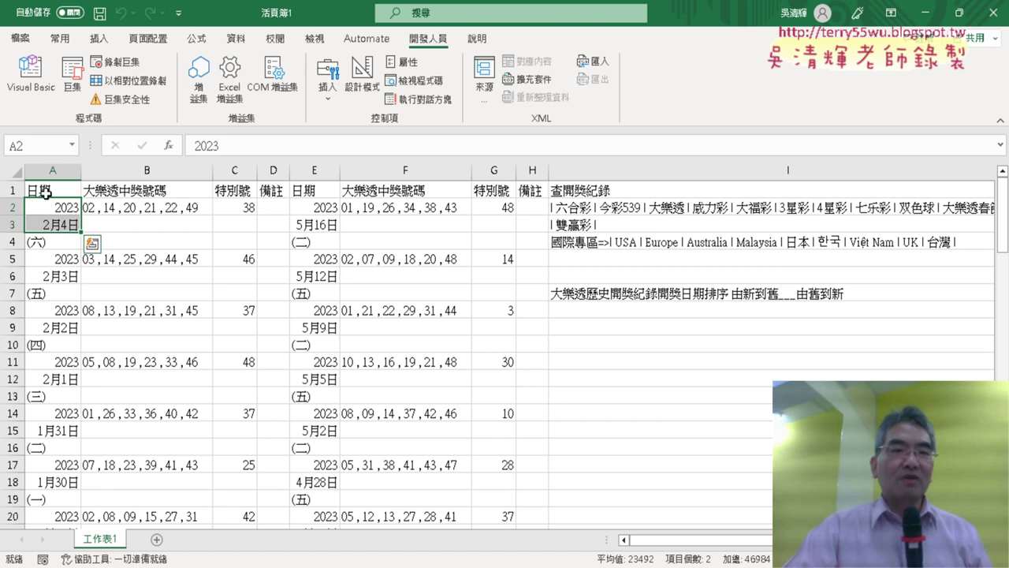
left_click_drag(46, 169, 269, 169)
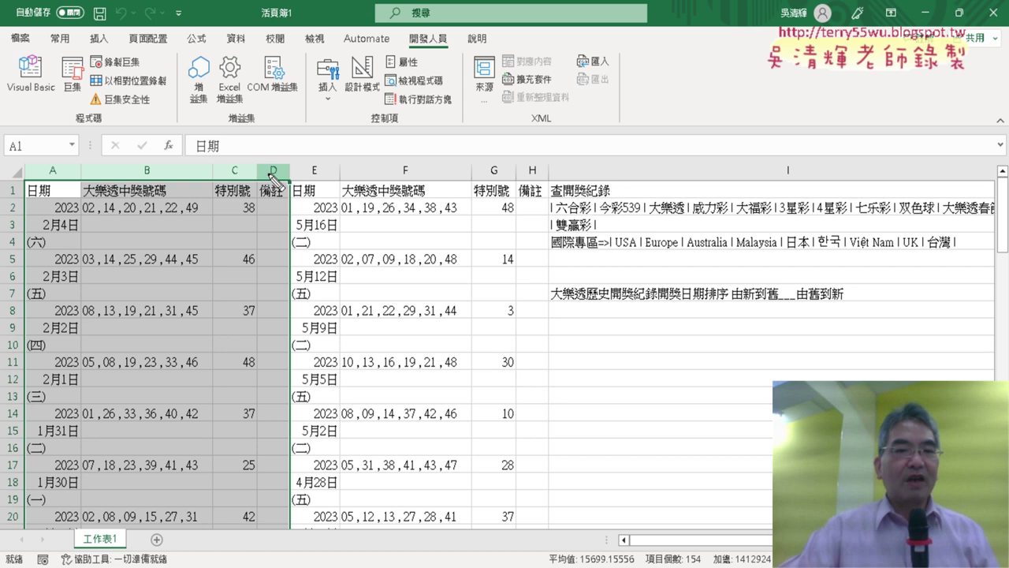
Step: Annotate page 2 in columns A–D and page 1 shifted to column E, then clear the marks
left_click_drag(288, 154, 286, 335)
left_click_drag(321, 167, 392, 164)
left_click_drag(321, 189, 351, 178)
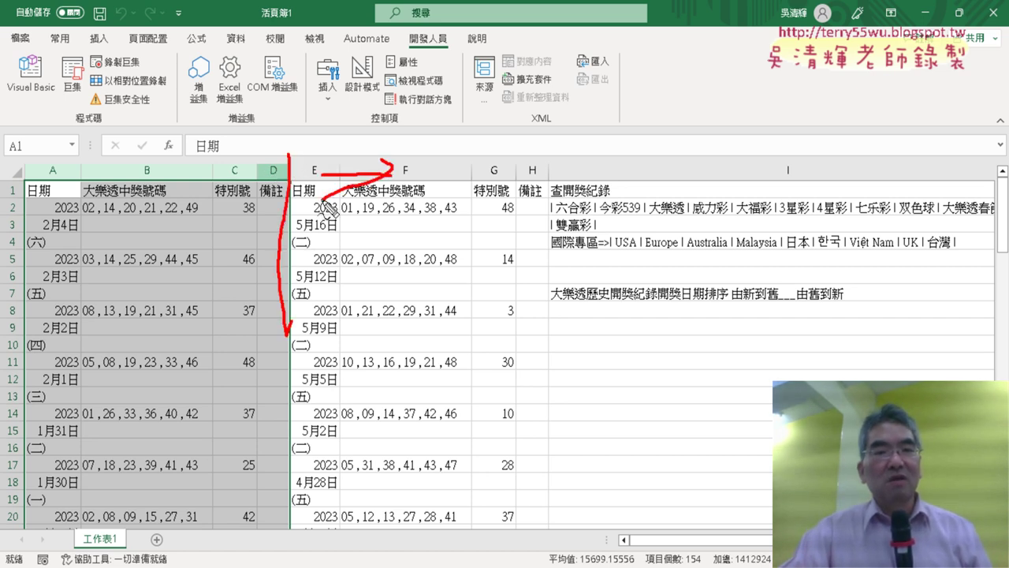
left_click_drag(126, 115, 170, 145)
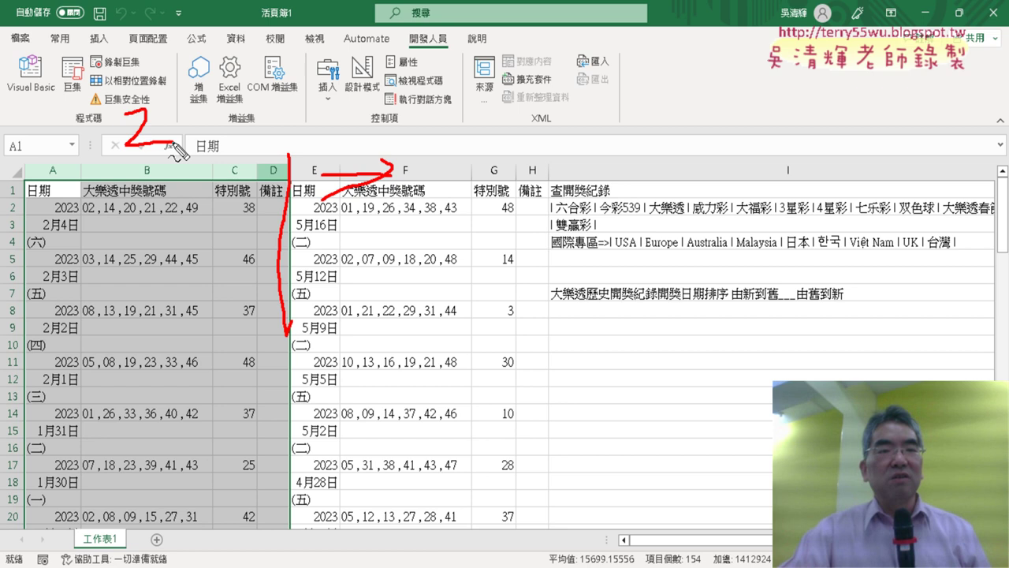
left_click_drag(439, 99, 435, 157)
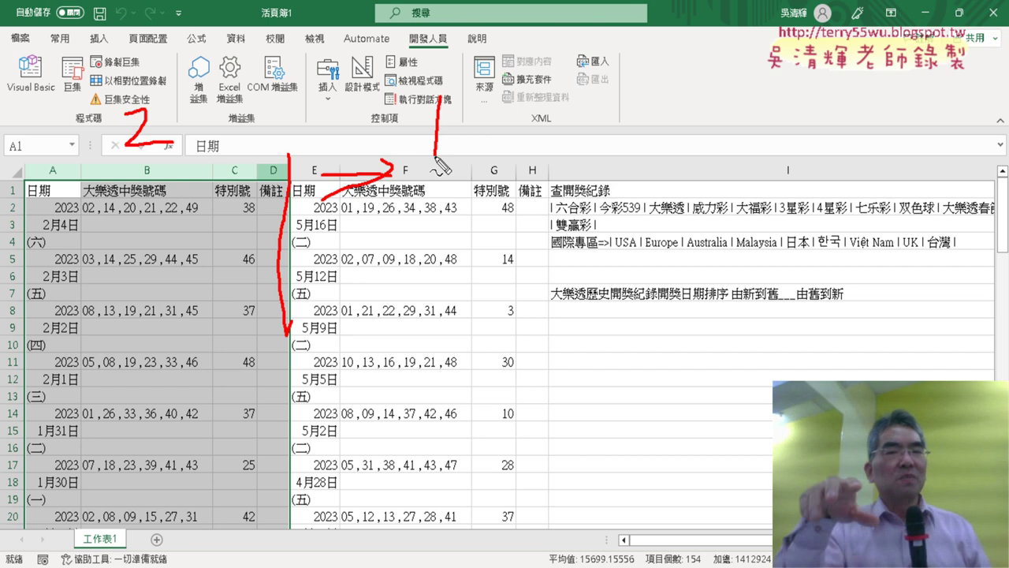
key("Escape")
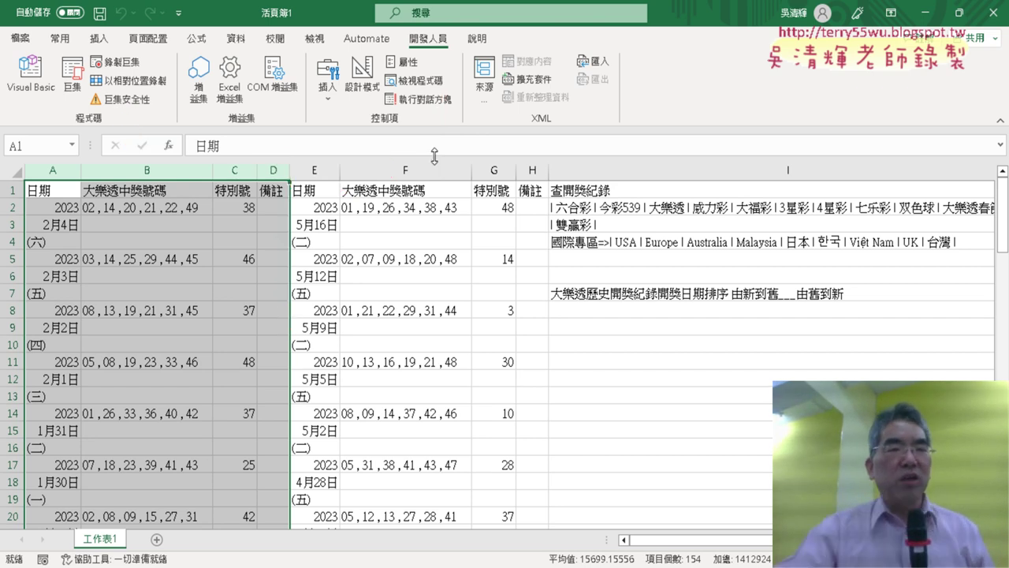
left_click(30, 75)
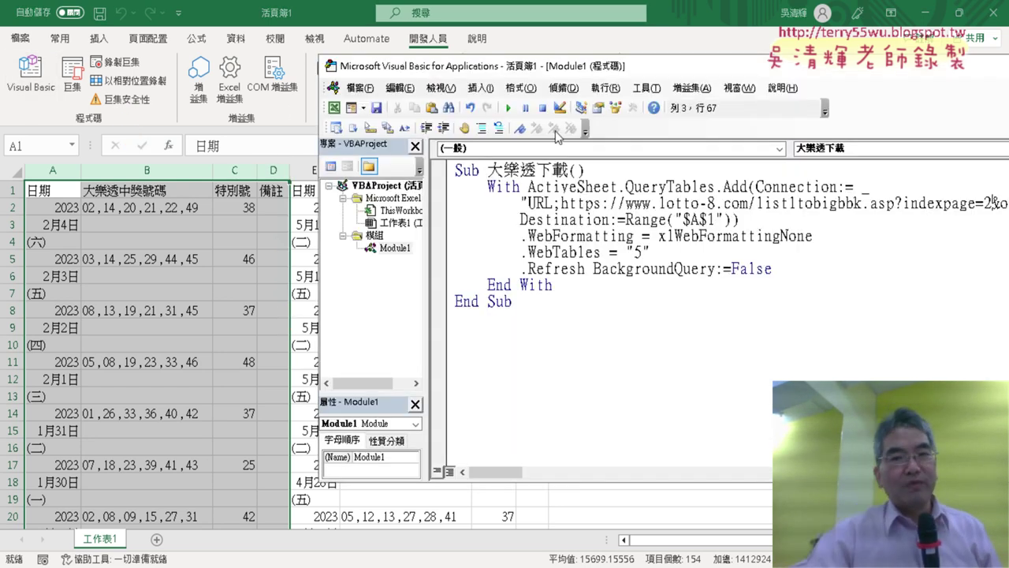
Step: Change indexpage=2 to 3 in the URL and run the macro to import the 2022 draws
left_click_drag(611, 68, 376, 82)
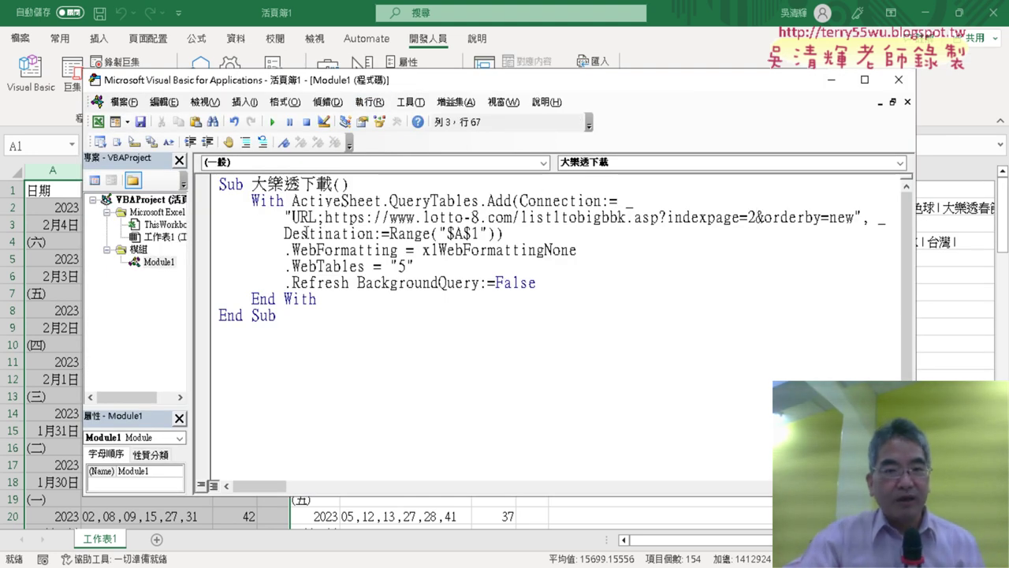
left_click_drag(284, 232, 481, 233)
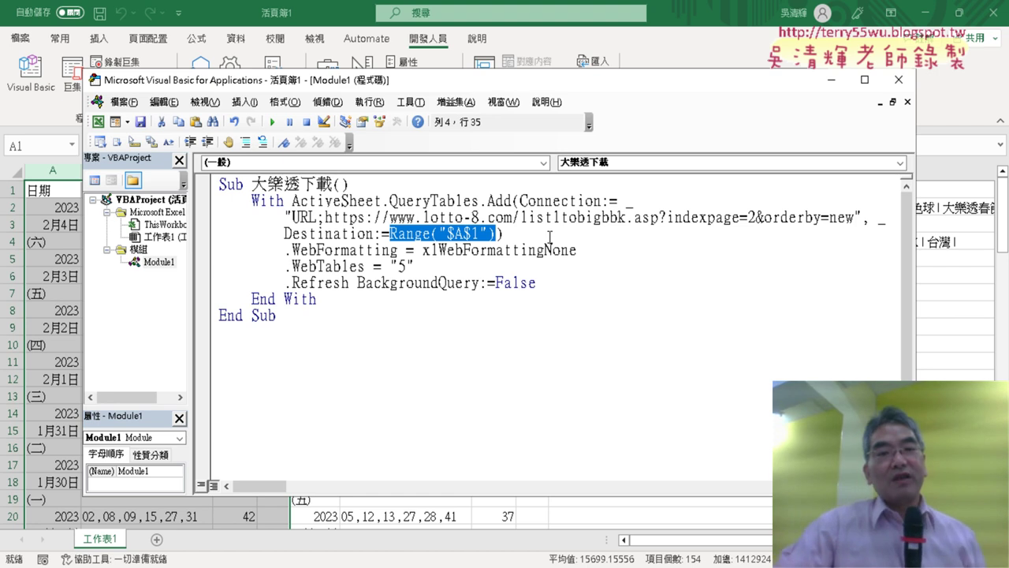
double_click(751, 218)
type("3")
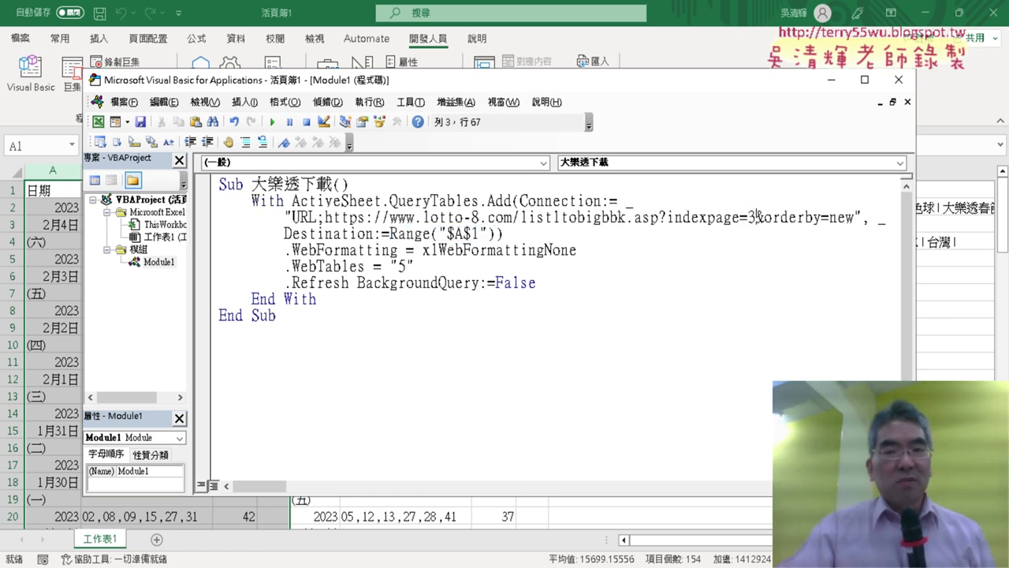
left_click(272, 122)
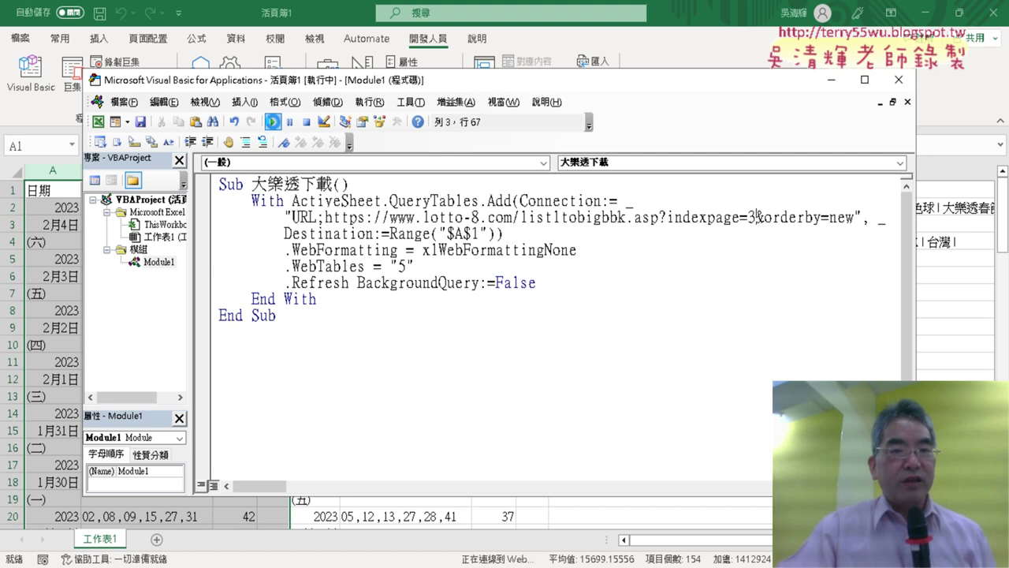
left_click_drag(303, 88, 341, 348)
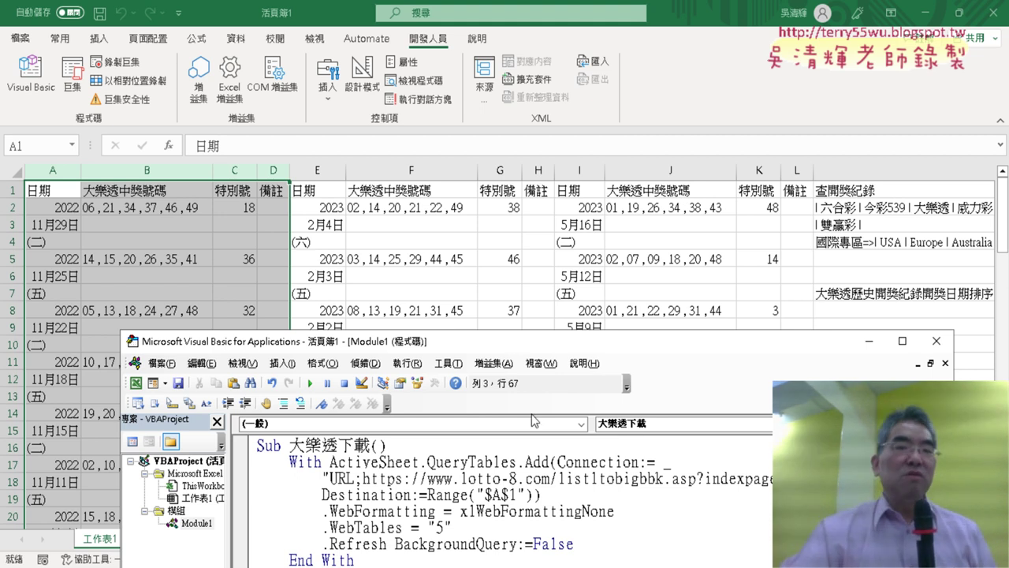
Step: Review the indexpage value, return to the worksheet with Alt+F11, and select cell I1
mouse_move(517, 347)
left_mouse_down()
mouse_move(478, 73)
mouse_move(467, 96)
left_mouse_up()
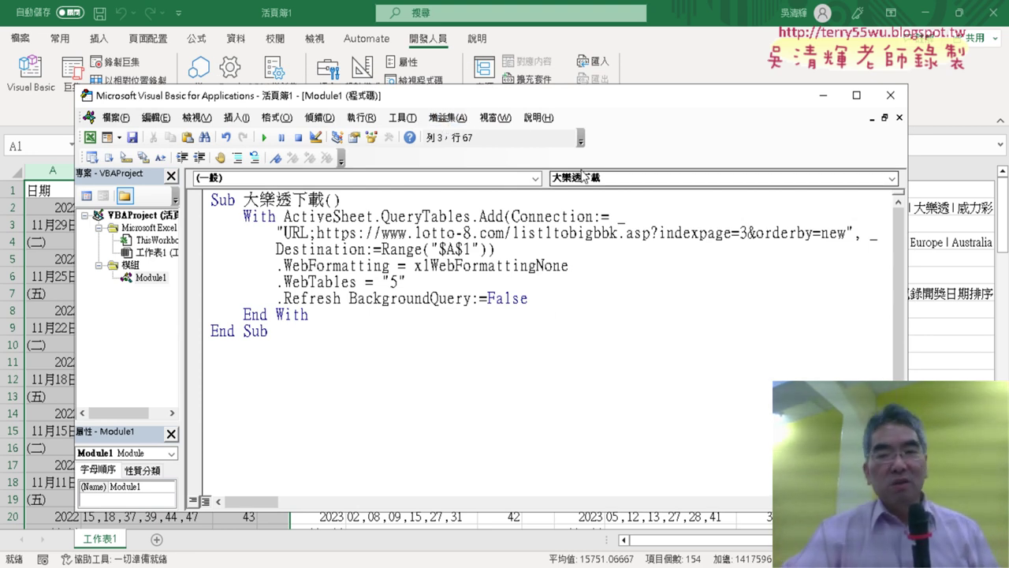
type("2")
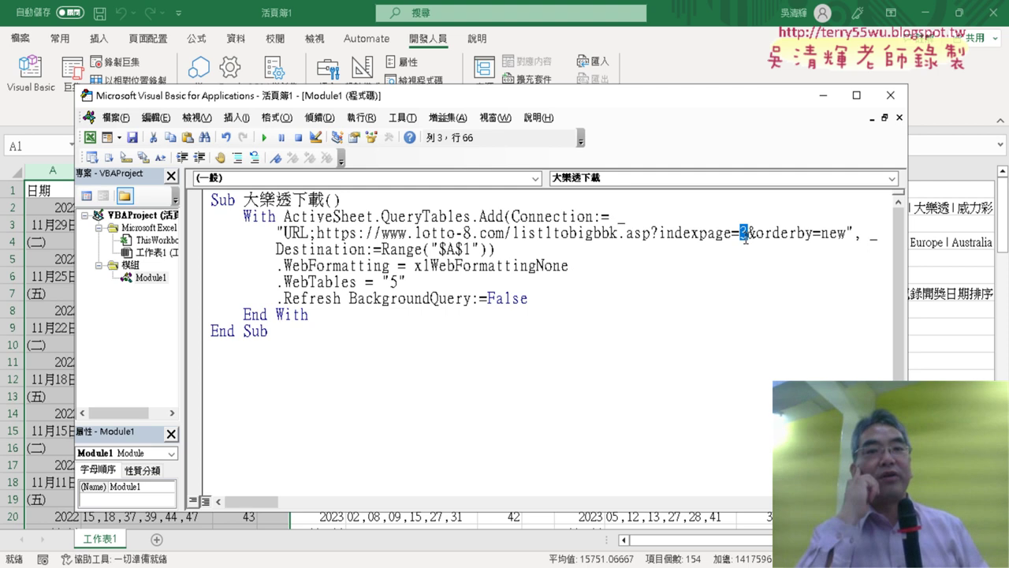
type("3")
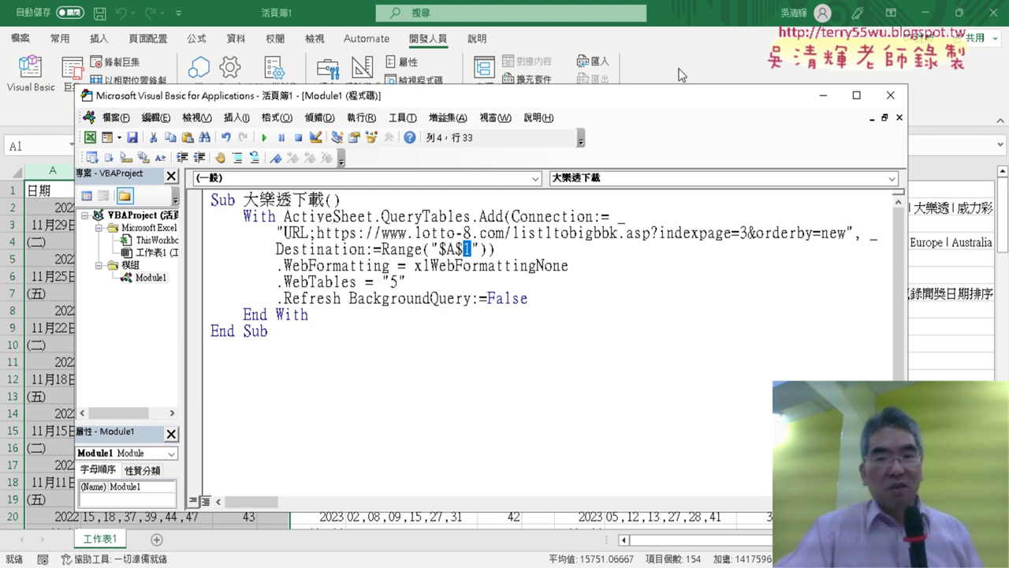
key("alt+F11")
left_click(581, 191)
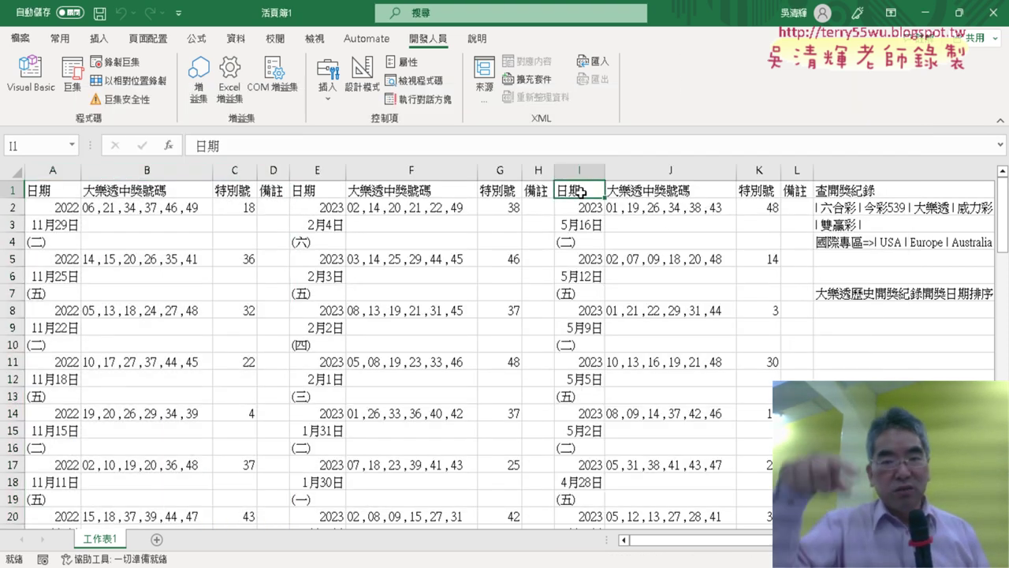
Step: Clear the whole worksheet, removing the imported data and its linked query
left_click(12, 171)
key("Delete")
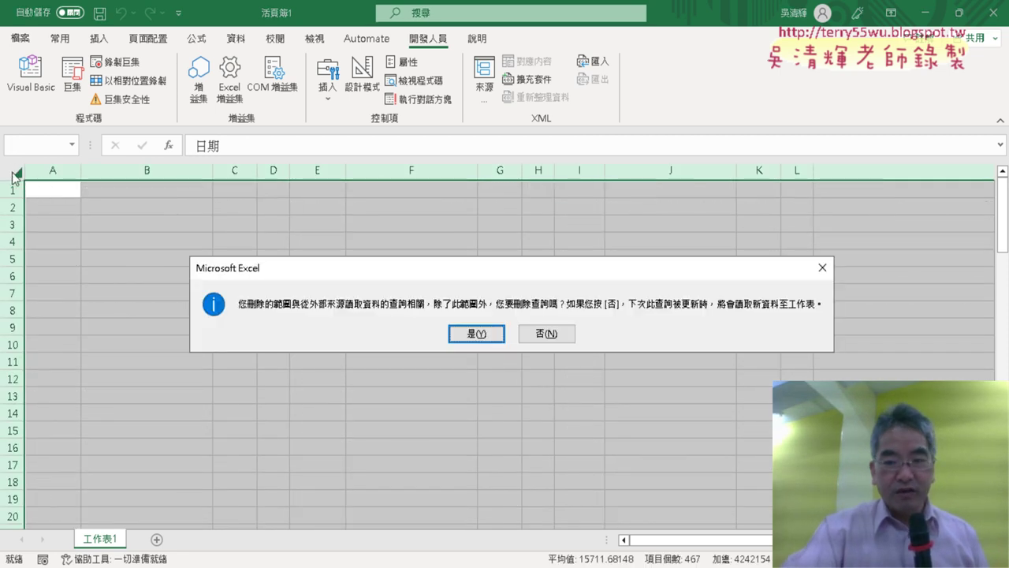
key("Return")
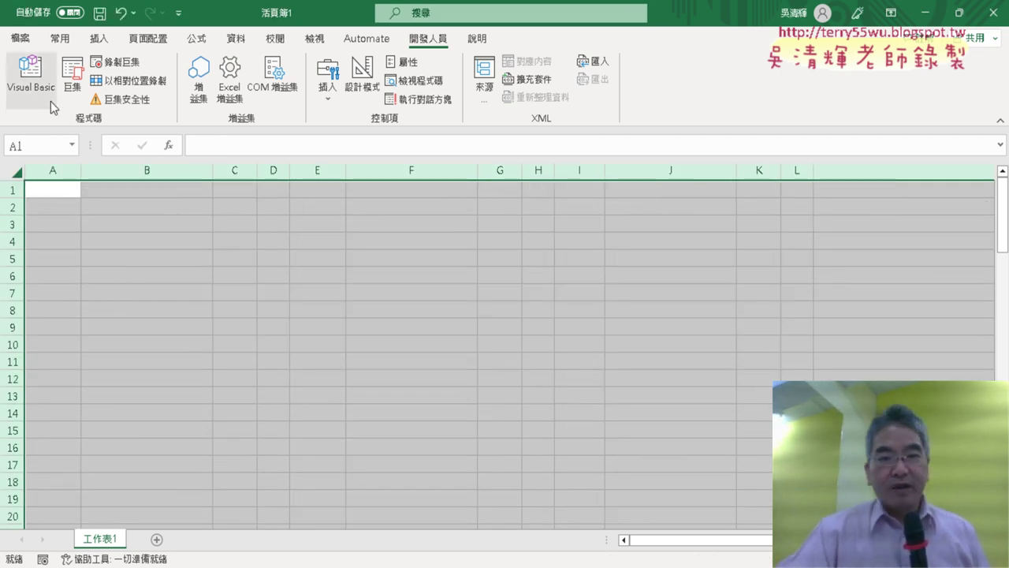
Step: Change the macro URL to indexpage=1 so page 1 is re-imported at A1
left_click(31, 75)
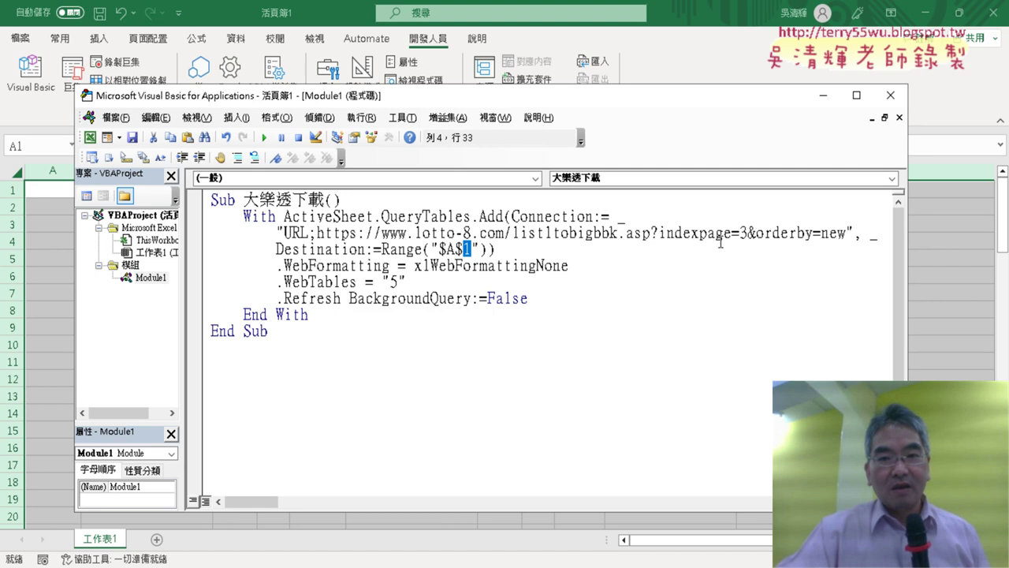
double_click(744, 233)
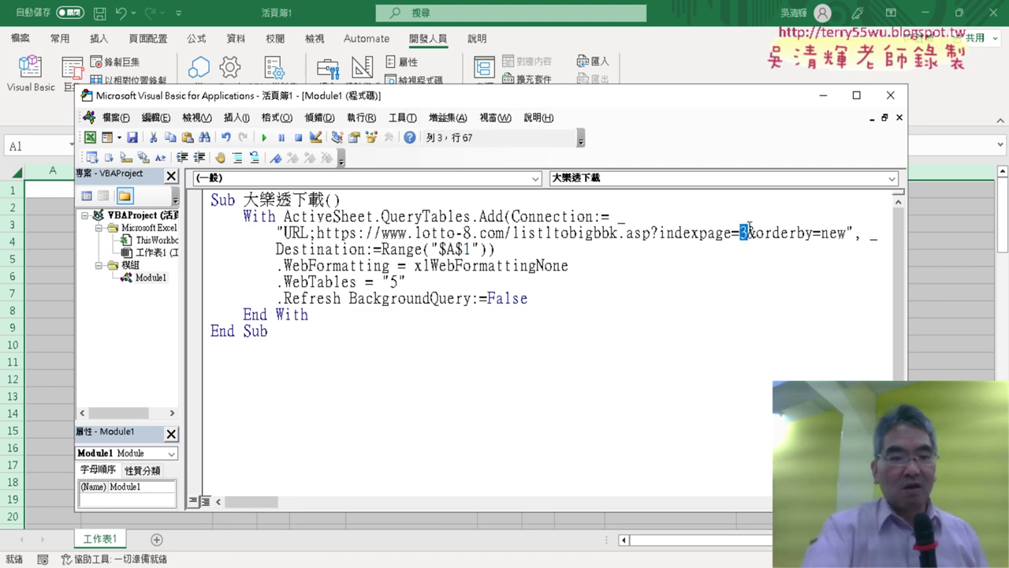
type("1")
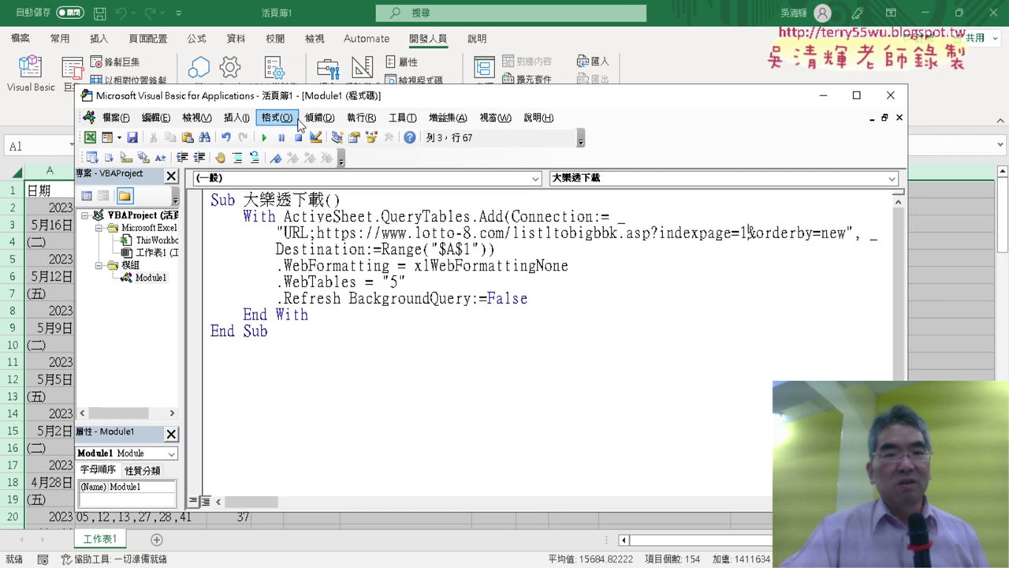
left_click_drag(316, 96, 432, 73)
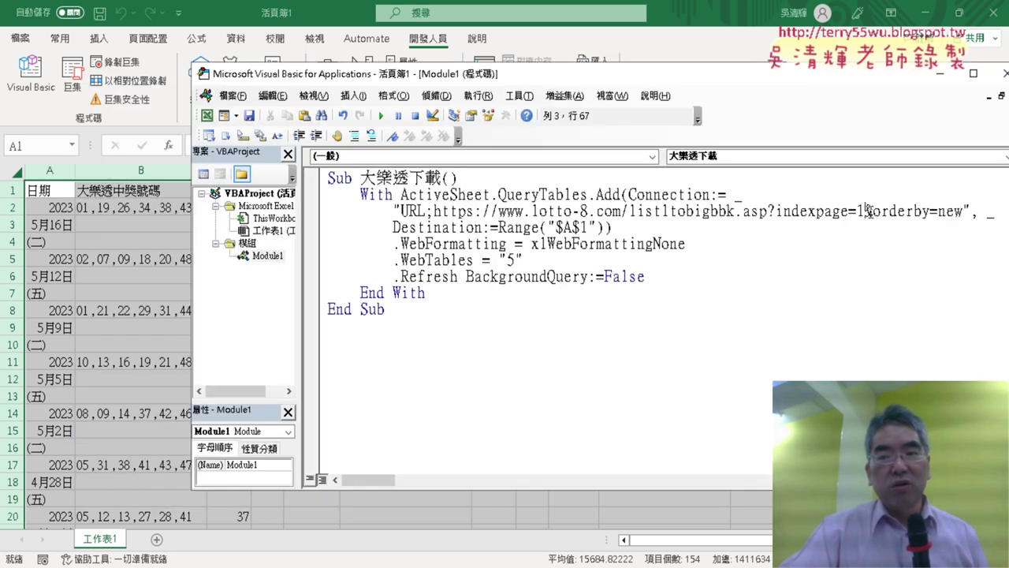
Step: Change the macro URL to indexpage=2 and select the destination row number
double_click(860, 211)
type("2")
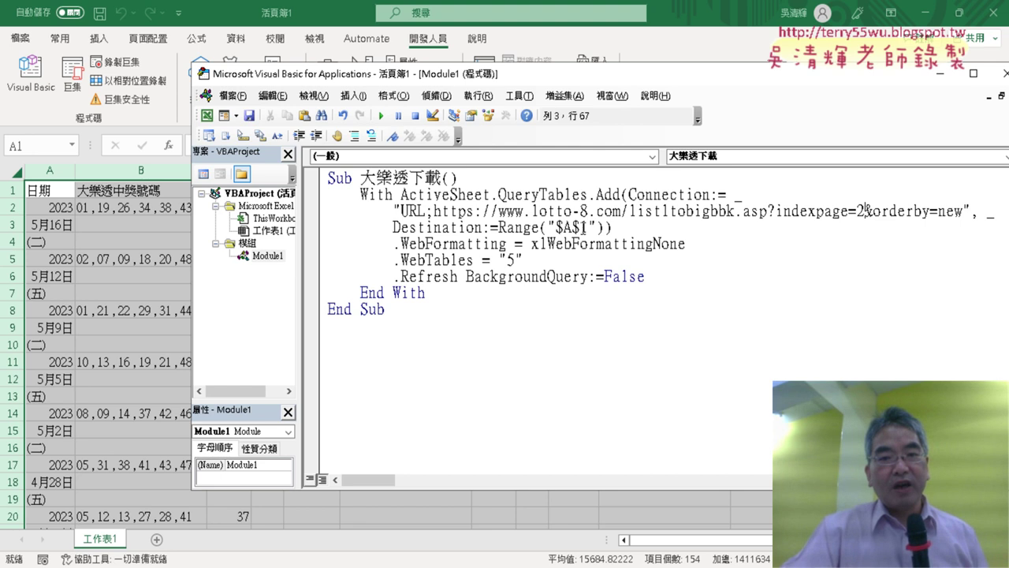
double_click(584, 227)
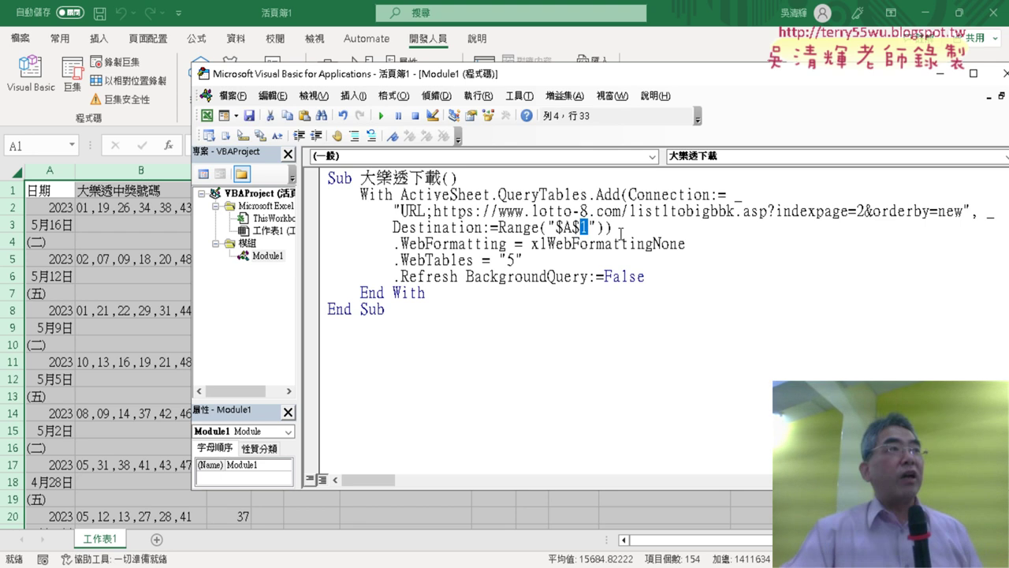
left_click(44, 191)
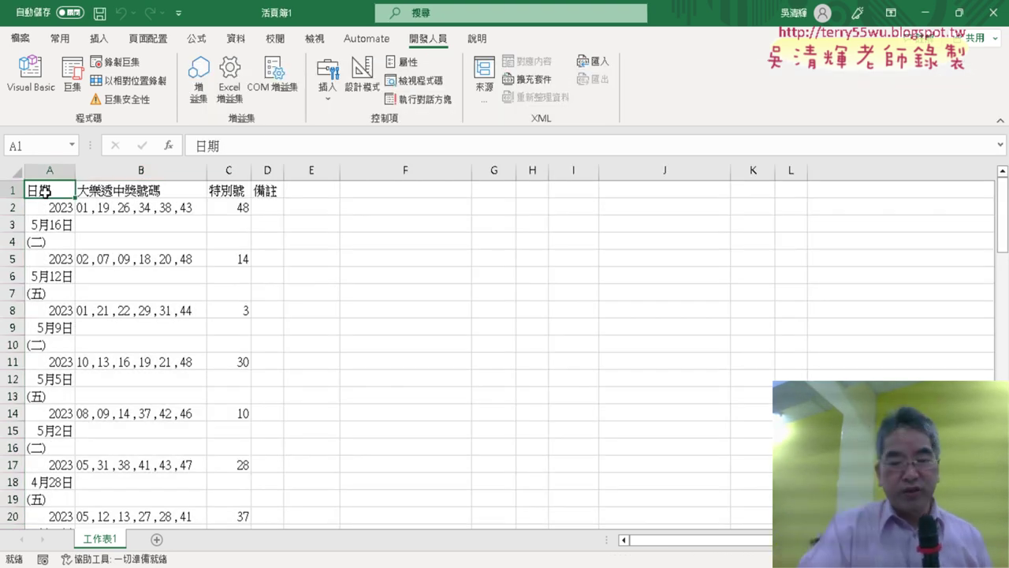
Step: Set the macro destination to $A$92, the first empty row, and run it to import page 2
key("ctrl+Down")
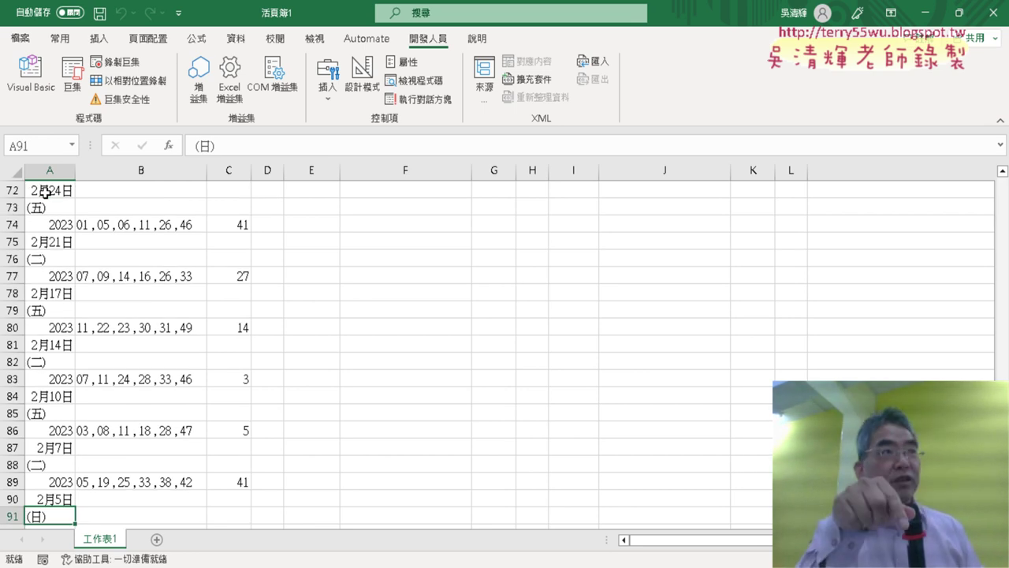
key("Down")
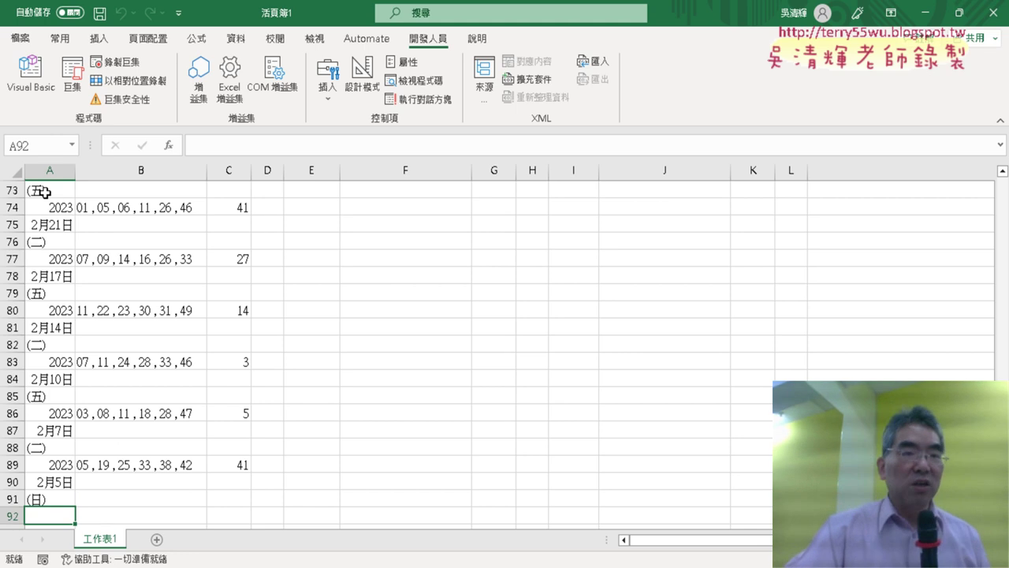
left_click(30, 75)
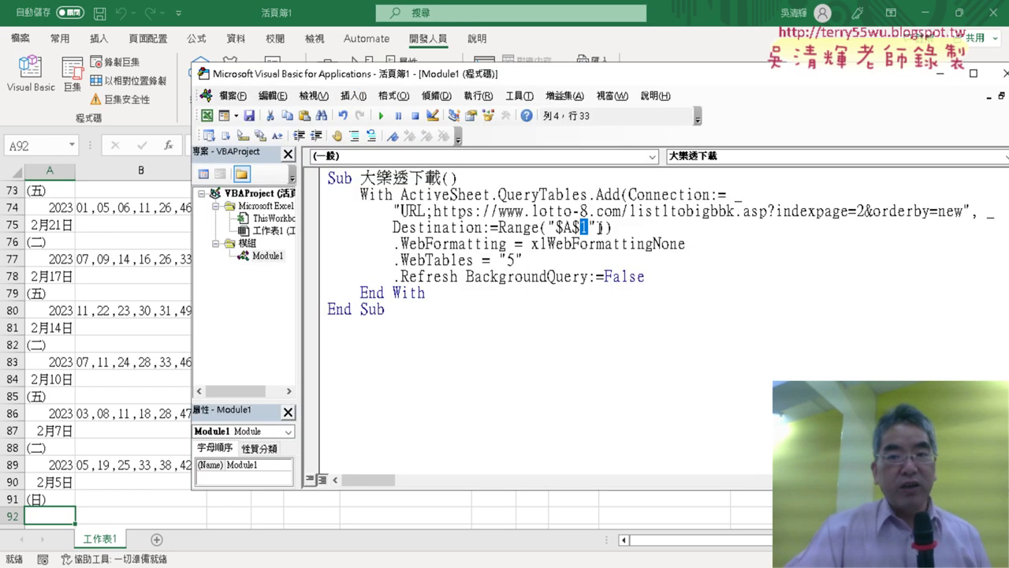
left_click(590, 227)
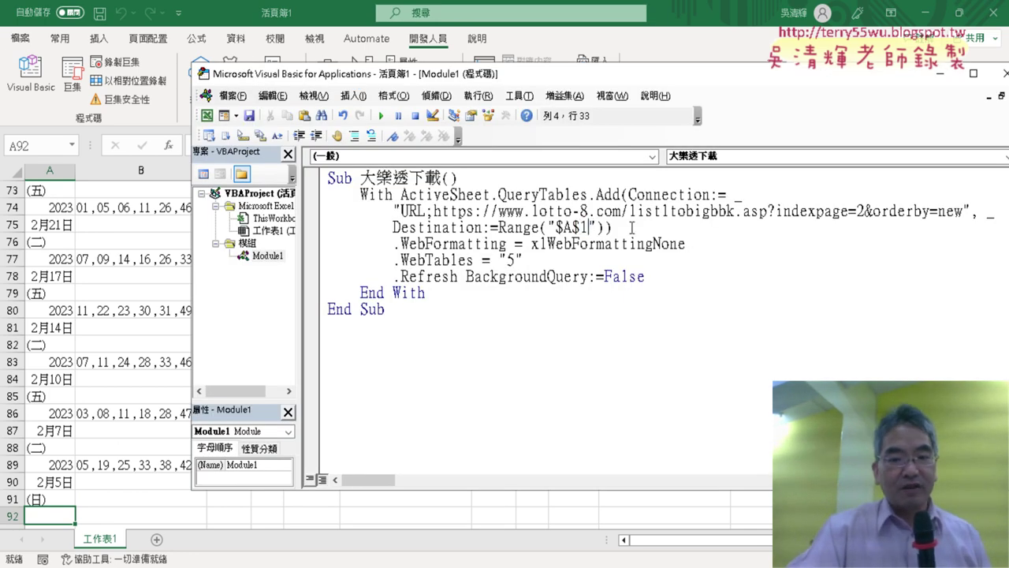
key("BackSpace")
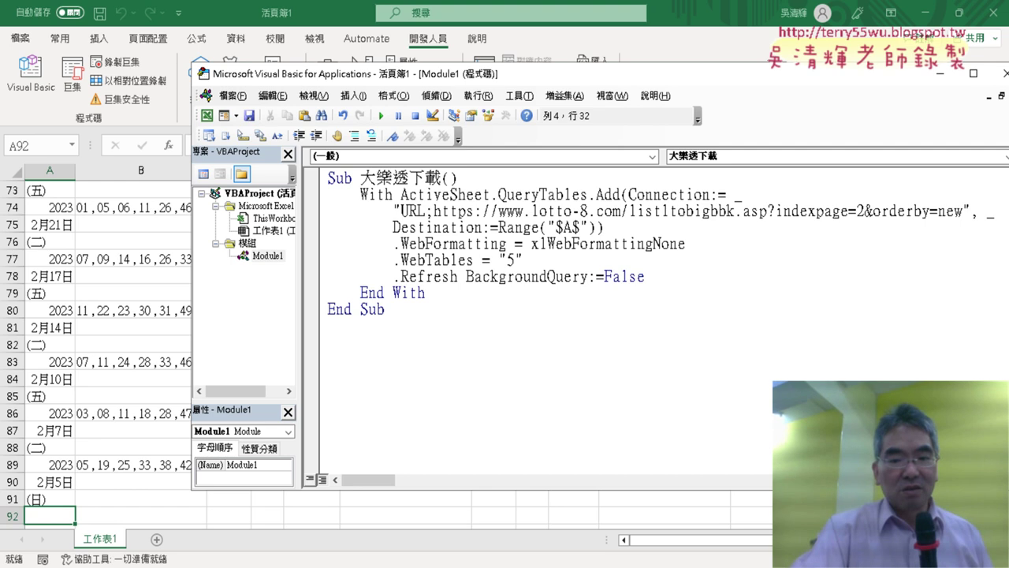
type("92")
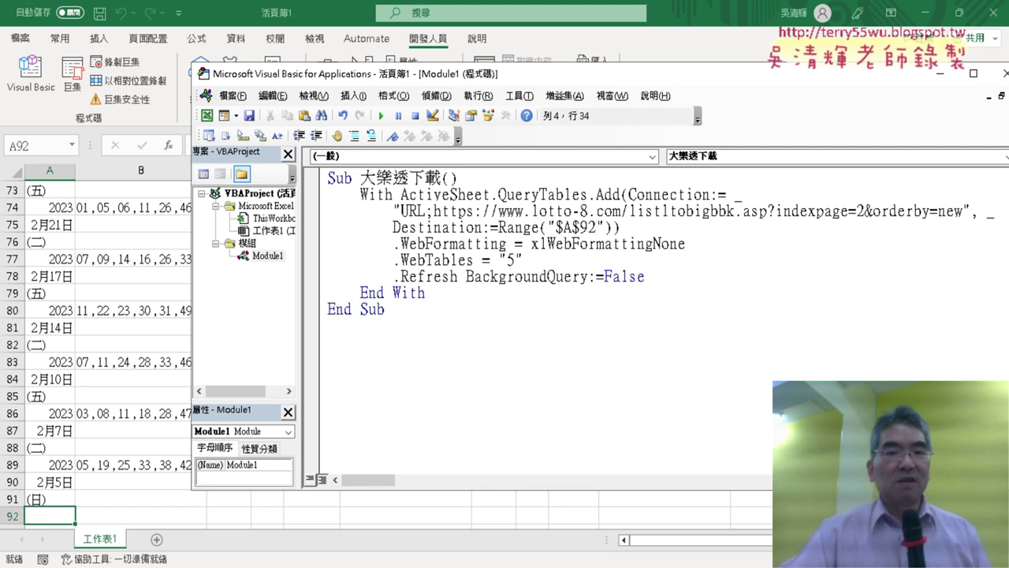
left_click(473, 243)
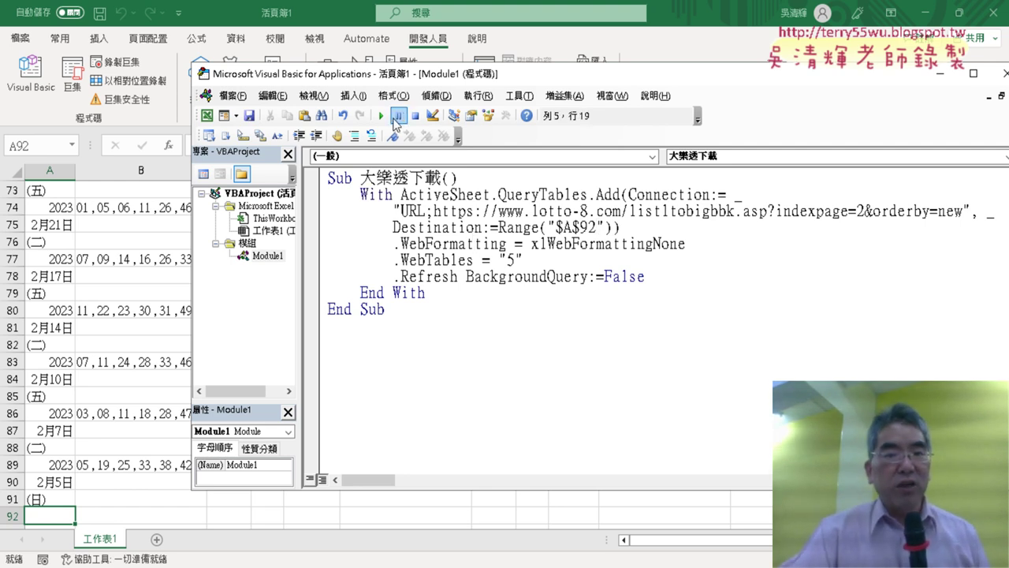
left_click(381, 116)
Step: Confirm page 2's data ends at row 182 and select empty cell A183
left_click(68, 513)
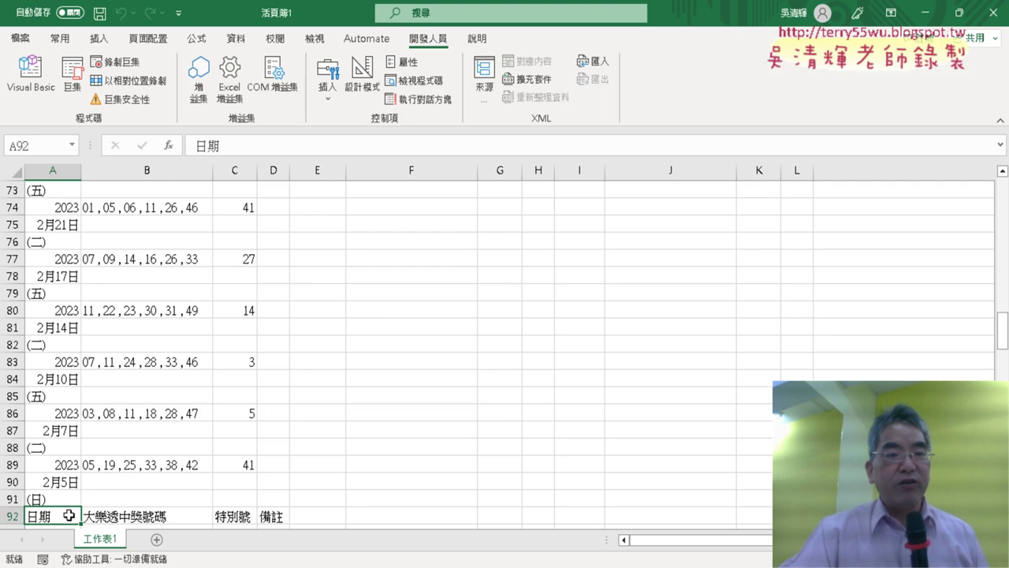
scroll(99, 460, "down", 3)
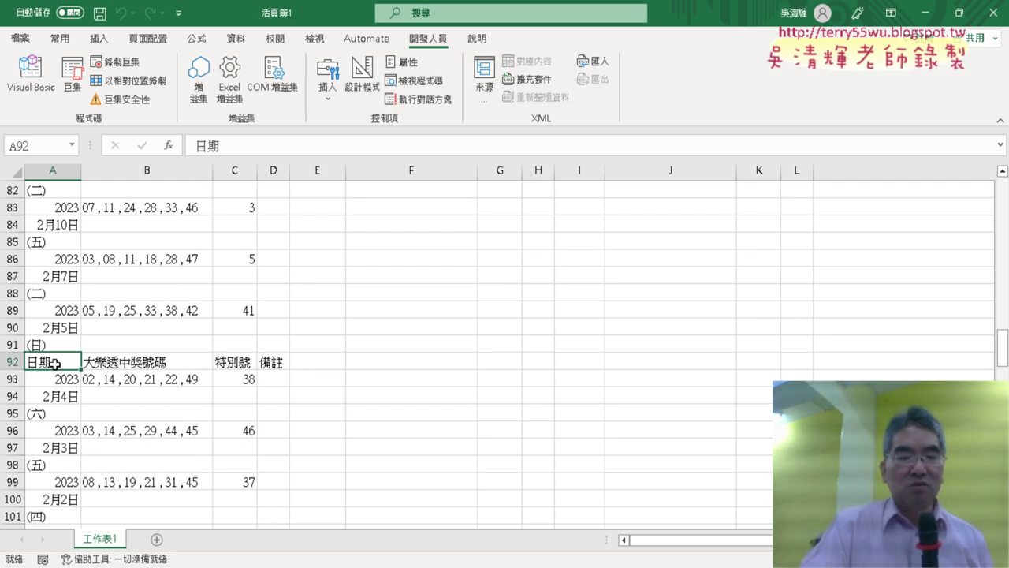
key("ctrl+Down")
scroll(47, 370, "down", 3)
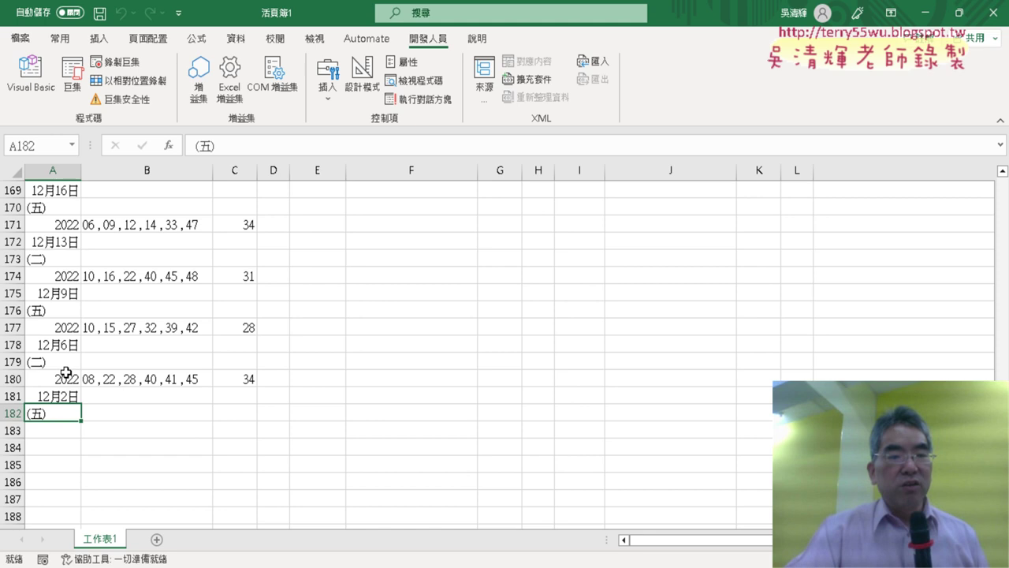
left_click(57, 377)
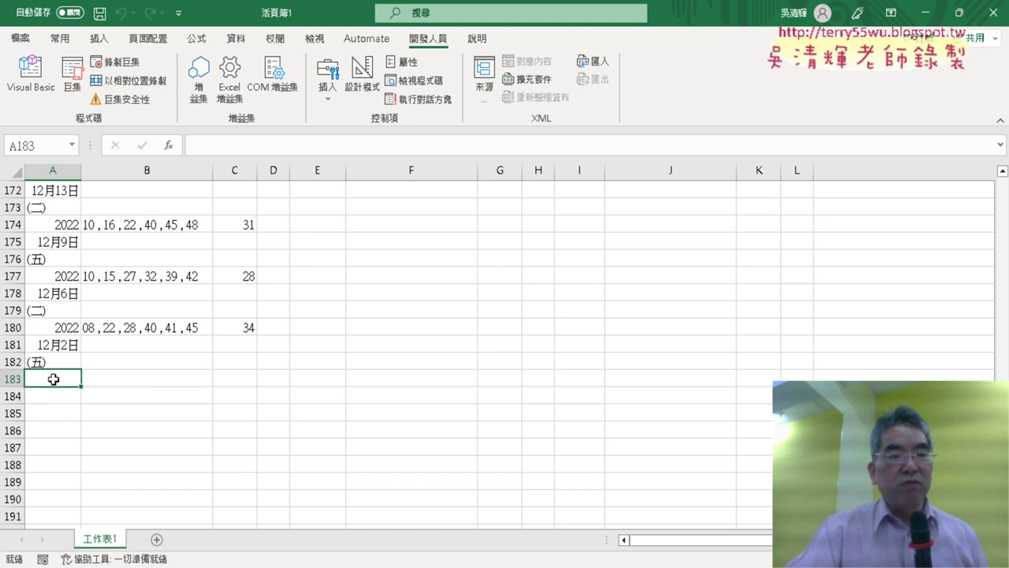
left_click(30, 75)
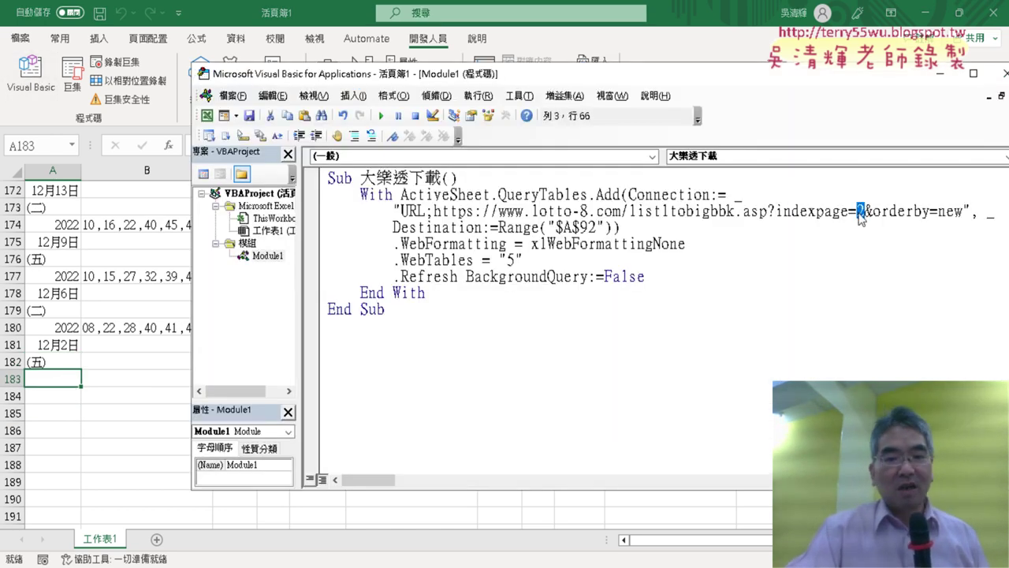
Step: Change the URL to indexpage=3 and the destination to $A$183, then run the macro
type("3")
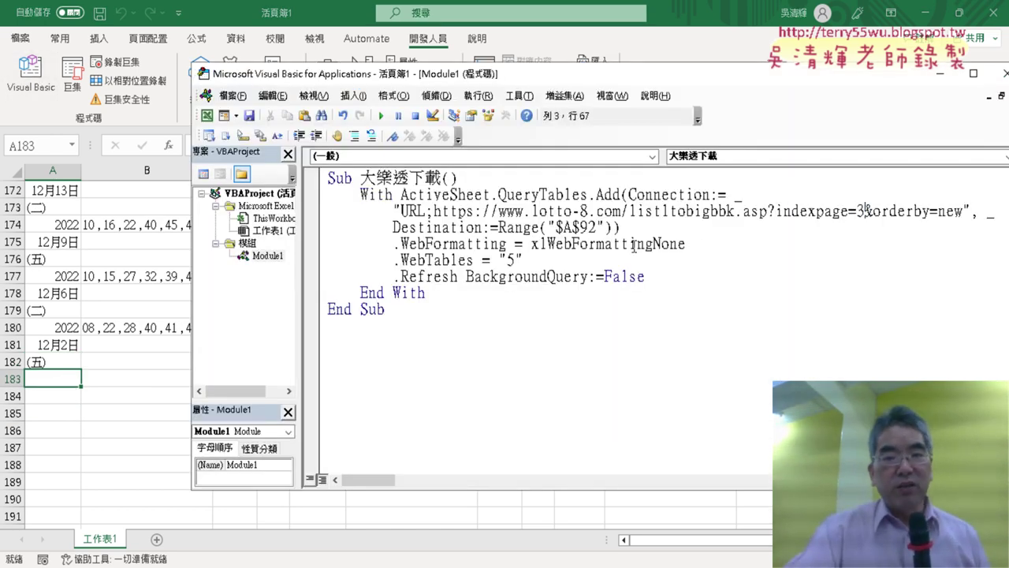
double_click(592, 227)
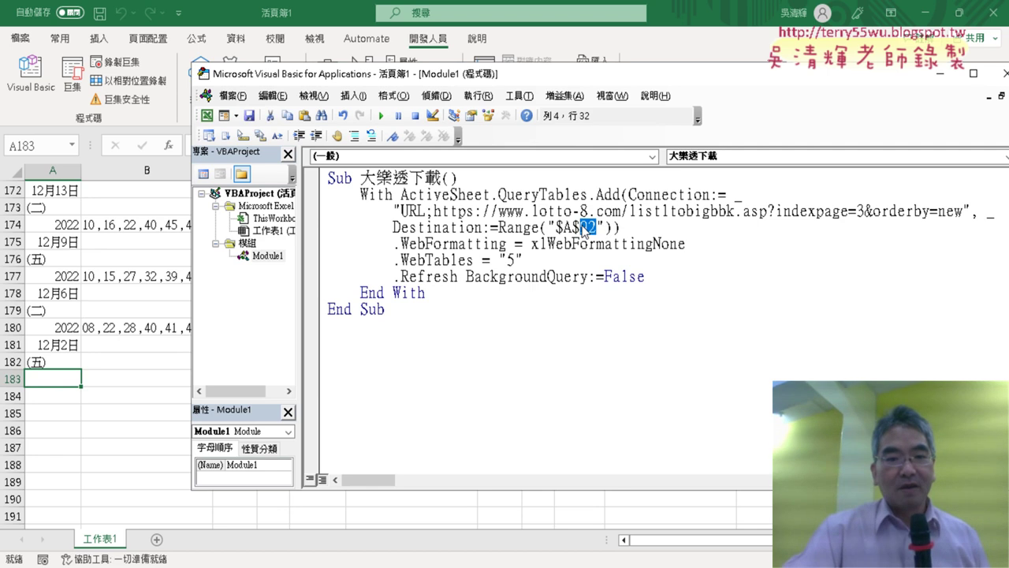
type("183")
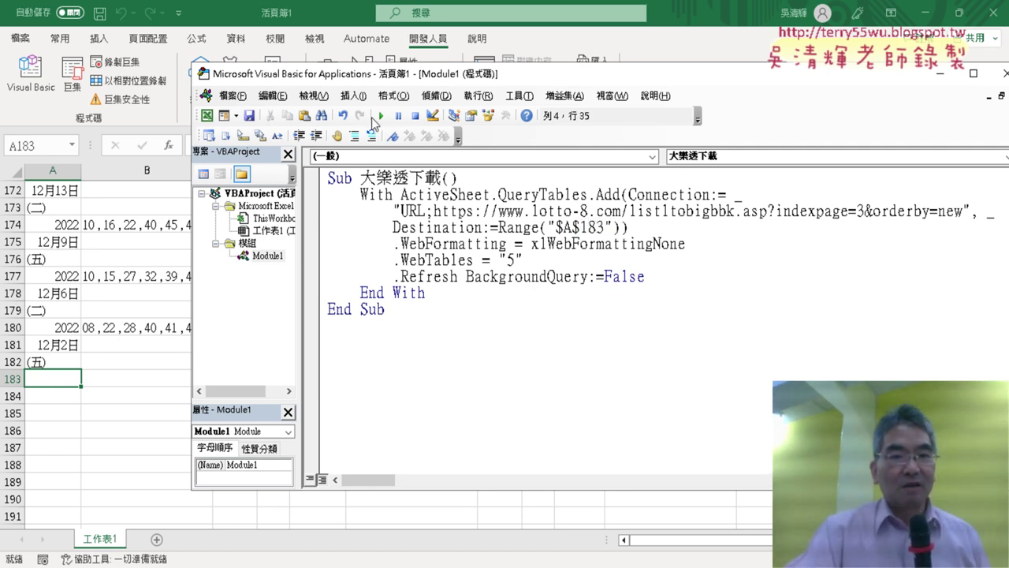
left_click(382, 116)
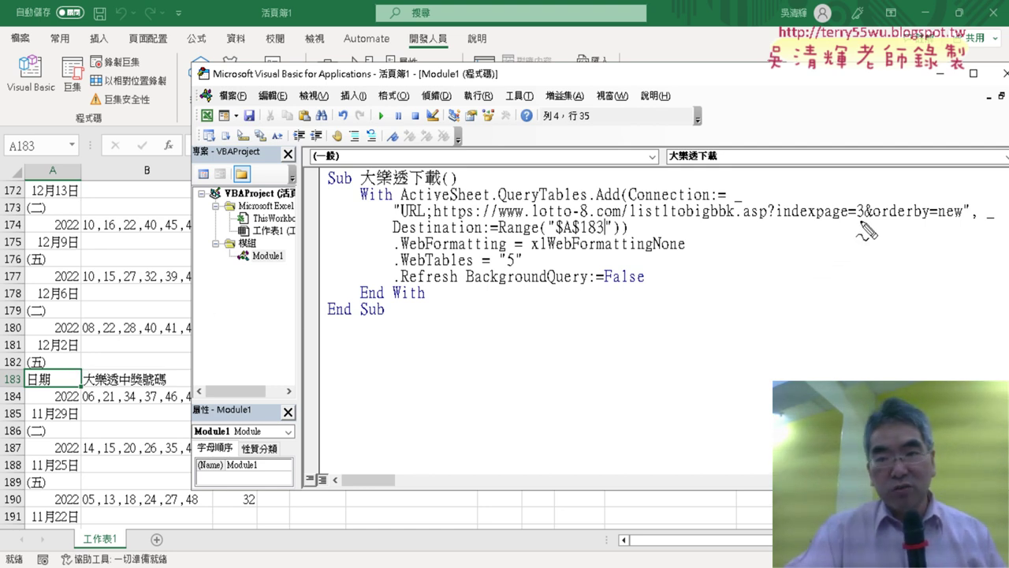
Step: Annotate the code, circling page number 3 and underlining destination row 183
left_click_drag(854, 202, 861, 219)
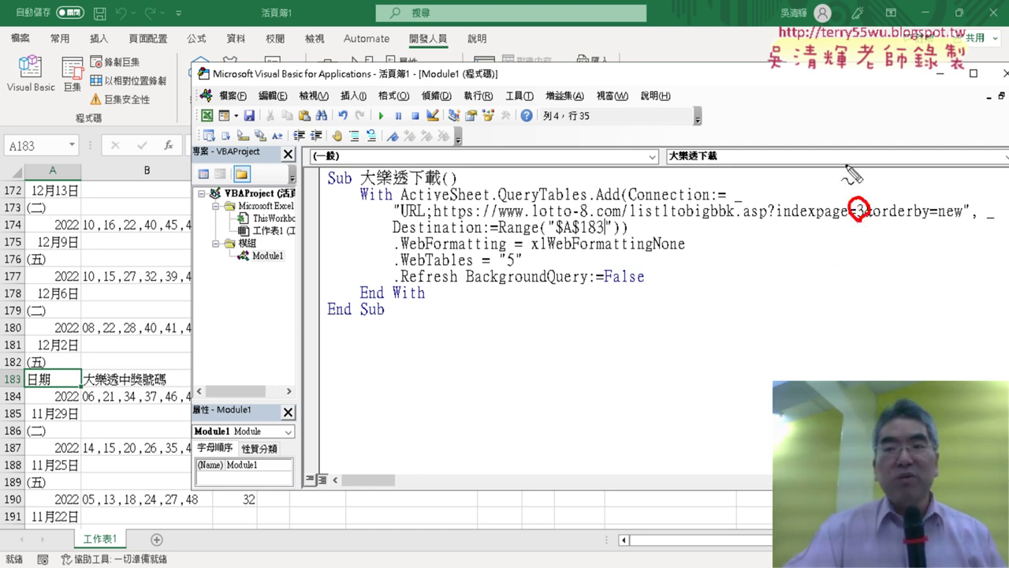
mouse_move(842, 126)
left_mouse_down()
mouse_move(861, 133)
mouse_move(853, 171)
left_mouse_up()
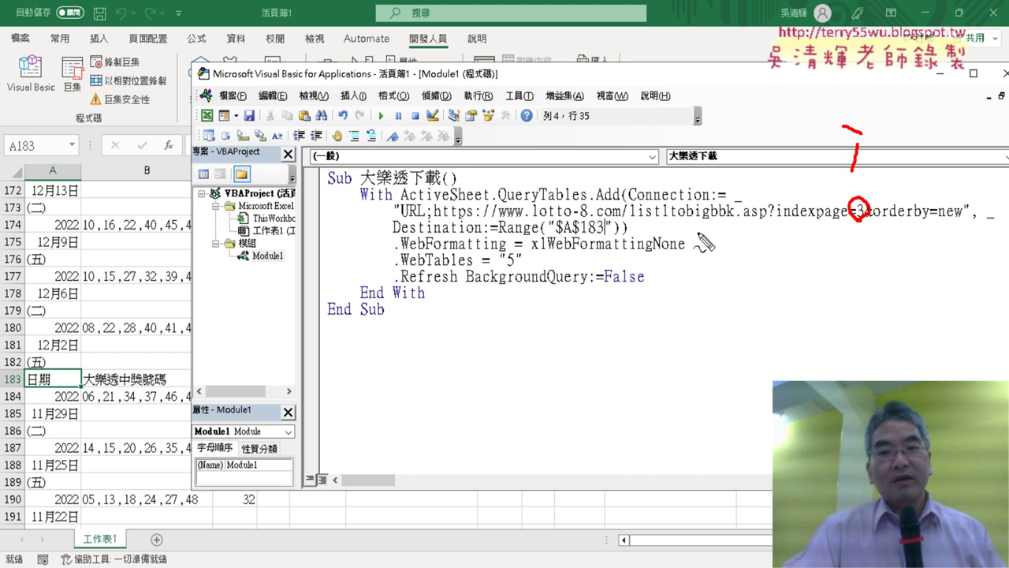
mouse_move(582, 235)
left_mouse_down()
mouse_move(645, 225)
mouse_move(645, 240)
mouse_move(662, 243)
left_mouse_up()
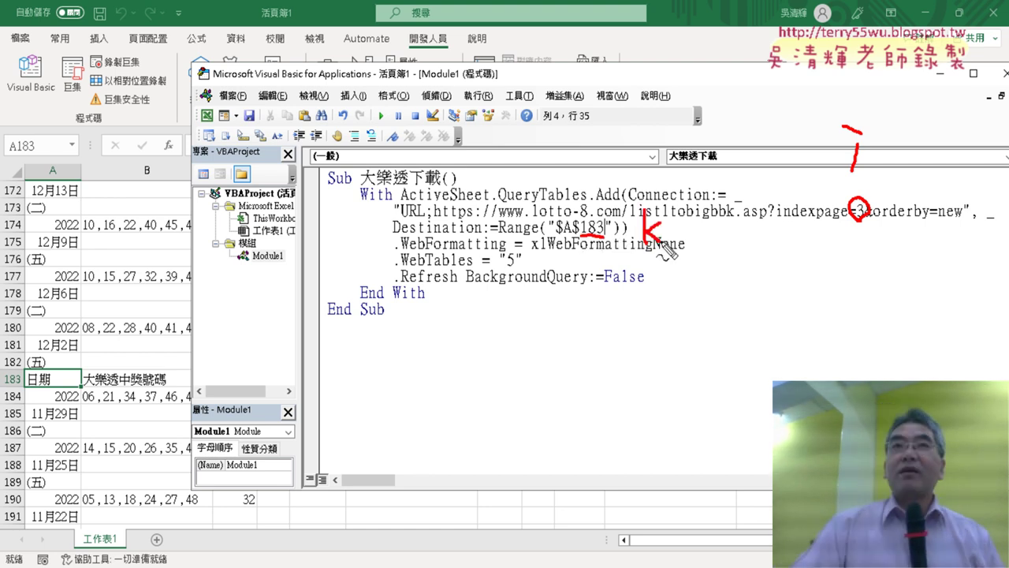
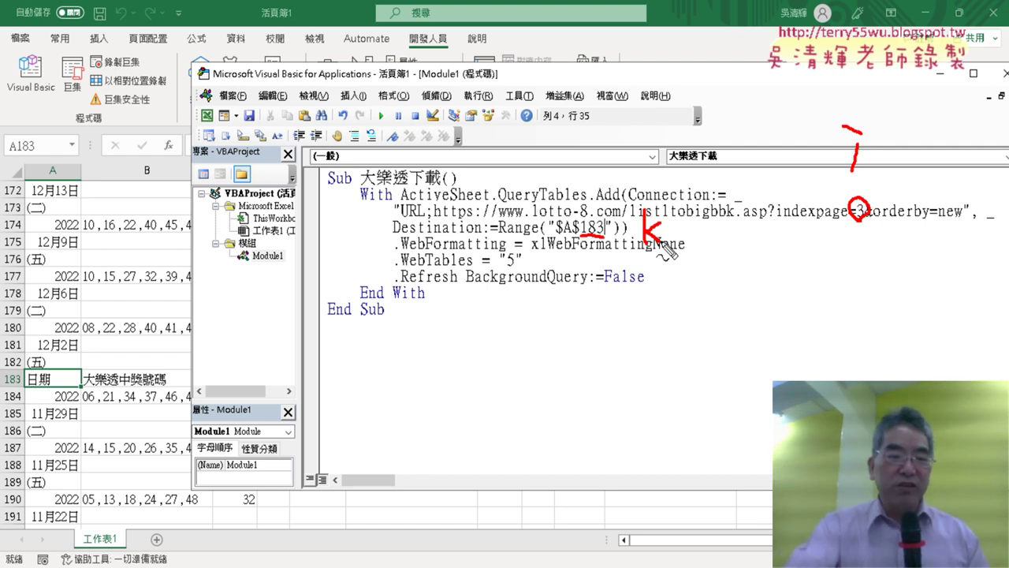
Step: Exit pen annotation mode in the VBA editor
key("Escape")
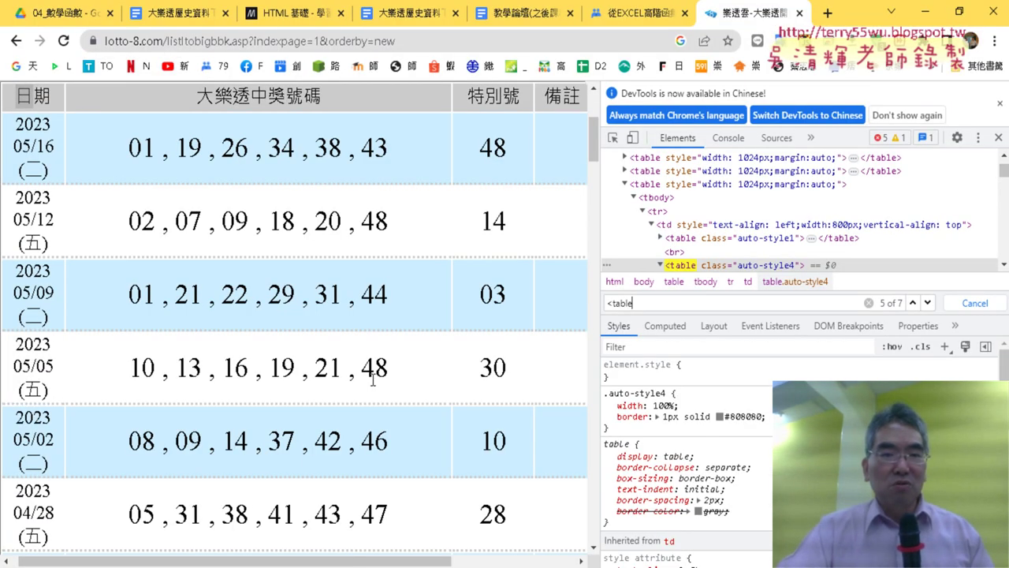
Step: In the 大樂透歷史資料下載 tutorial, scroll to the Sub 大樂透下載() template and select its code block
left_click(177, 10)
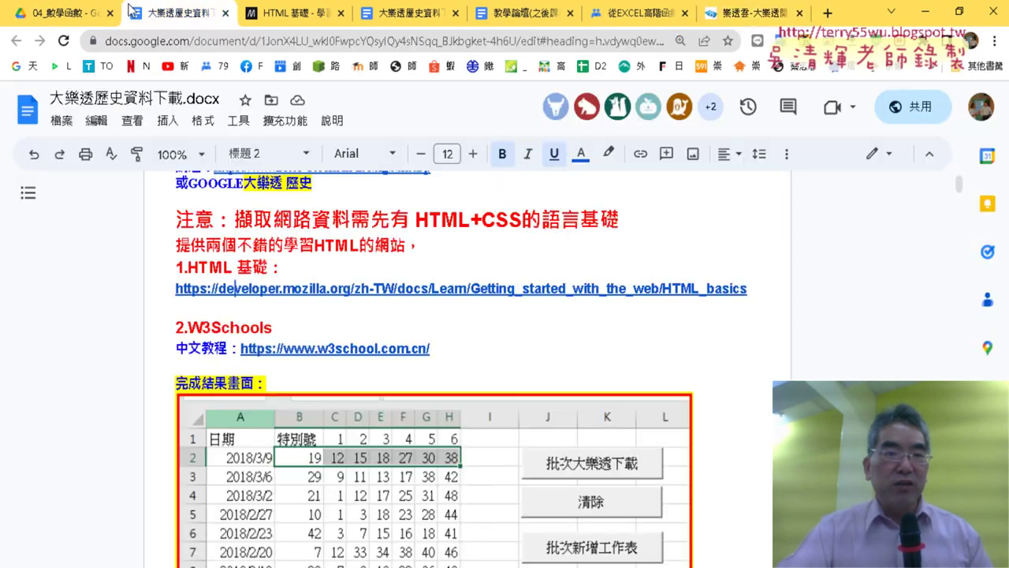
scroll(628, 270, "down", 3)
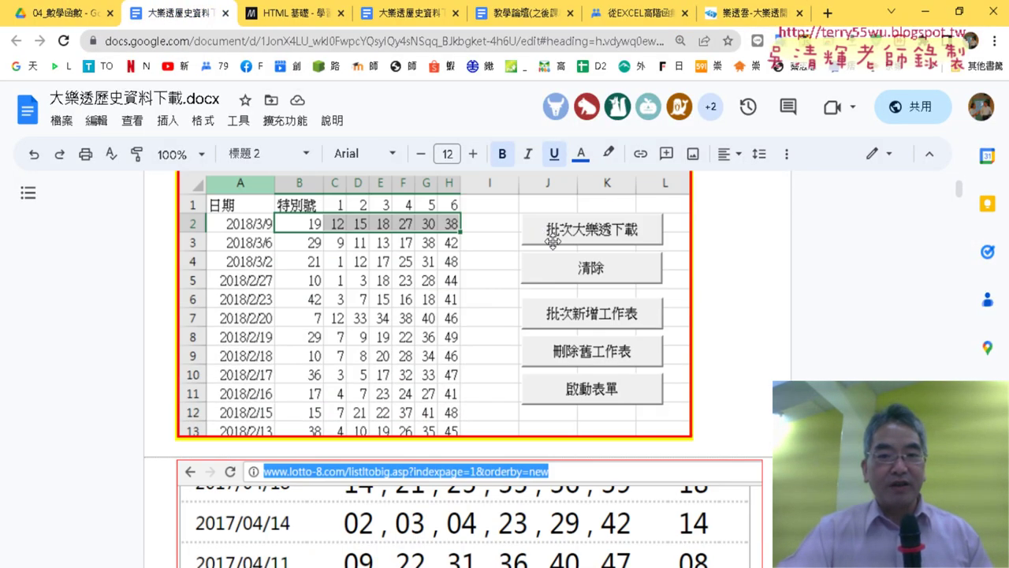
scroll(628, 270, "down", 3)
scroll(628, 270, "down", 5)
scroll(629, 271, "down", 5)
scroll(629, 276, "down", 5)
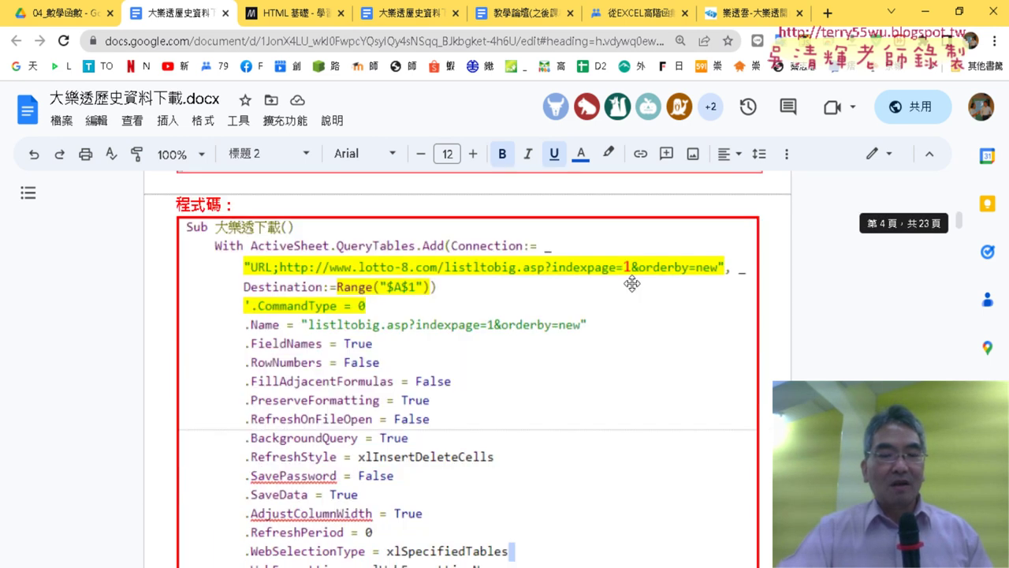
scroll(629, 281, "down", 5)
scroll(629, 282, "down", 4)
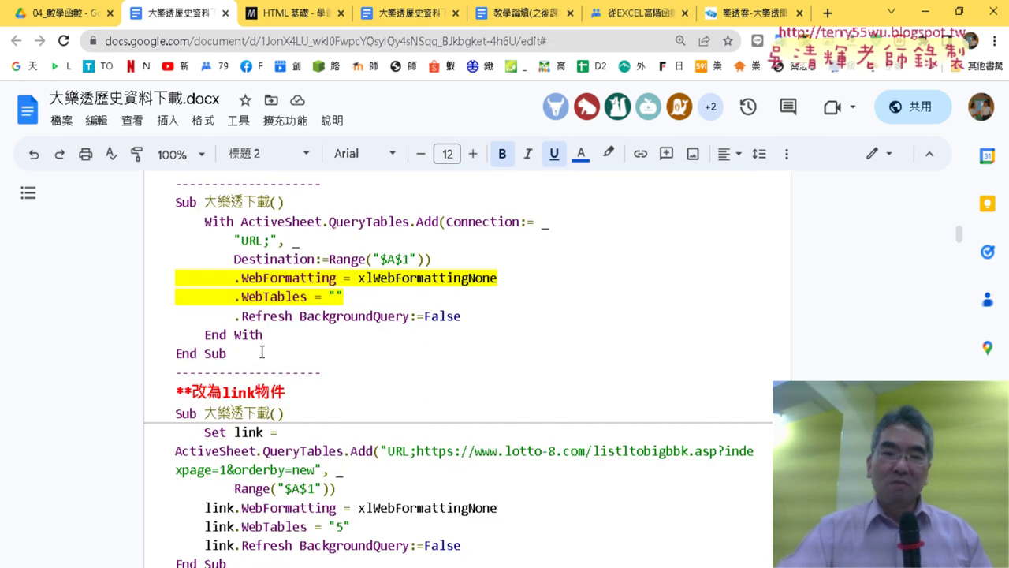
left_click(228, 353)
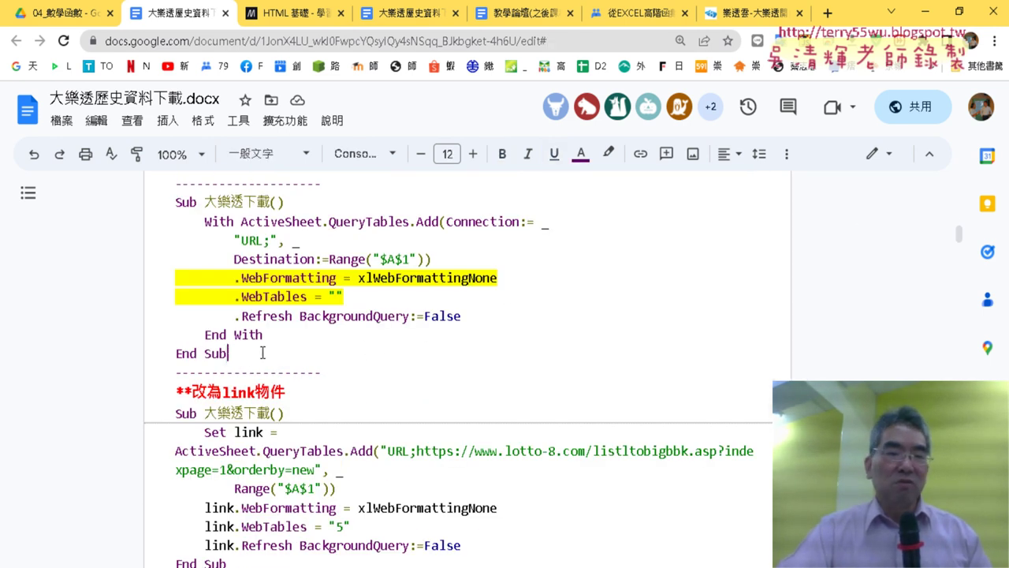
left_click_drag(261, 352, 161, 208)
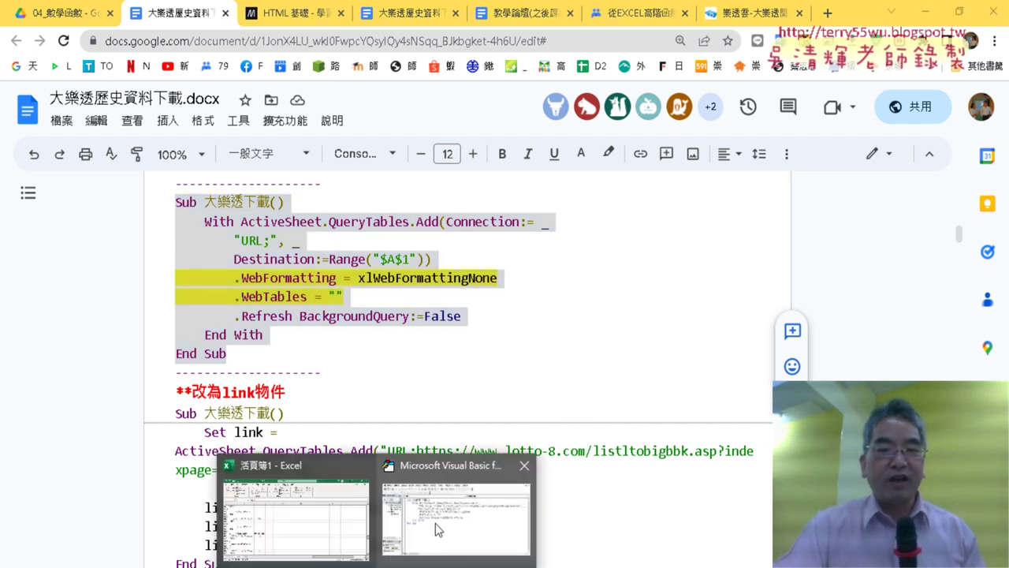
Step: In the VBA macro, highlight the lotto-8 URL and the WebTables value "5", then go to the lotto-8 page
left_click(435, 523)
left_click_drag(599, 73, 445, 80)
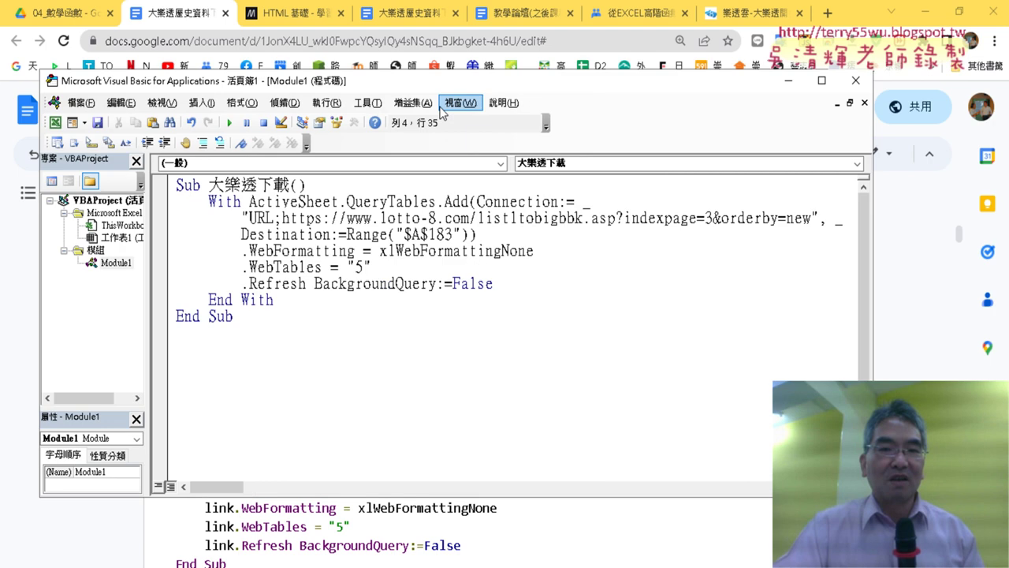
left_click_drag(282, 218, 805, 220)
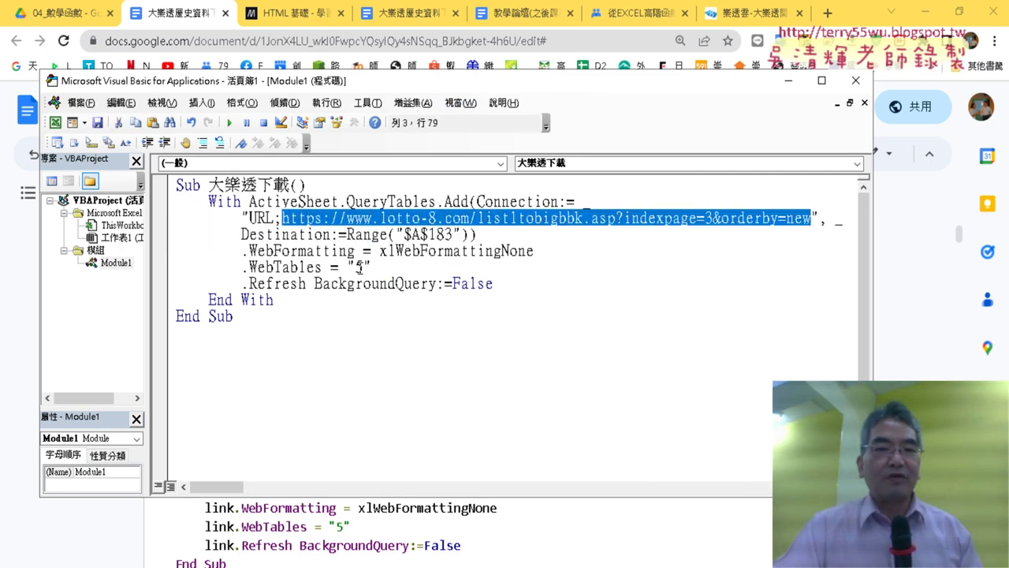
double_click(360, 268)
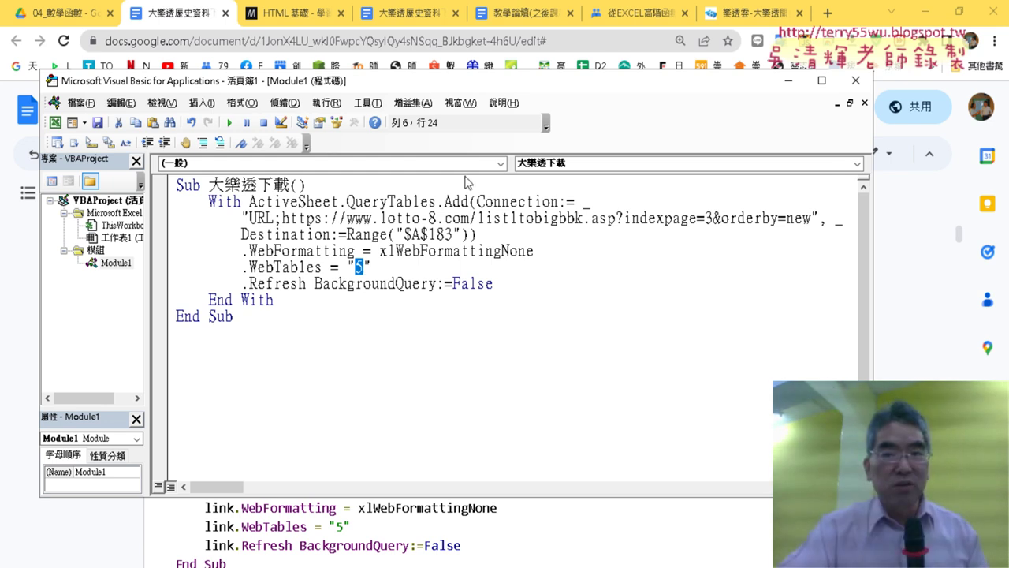
left_click(750, 16)
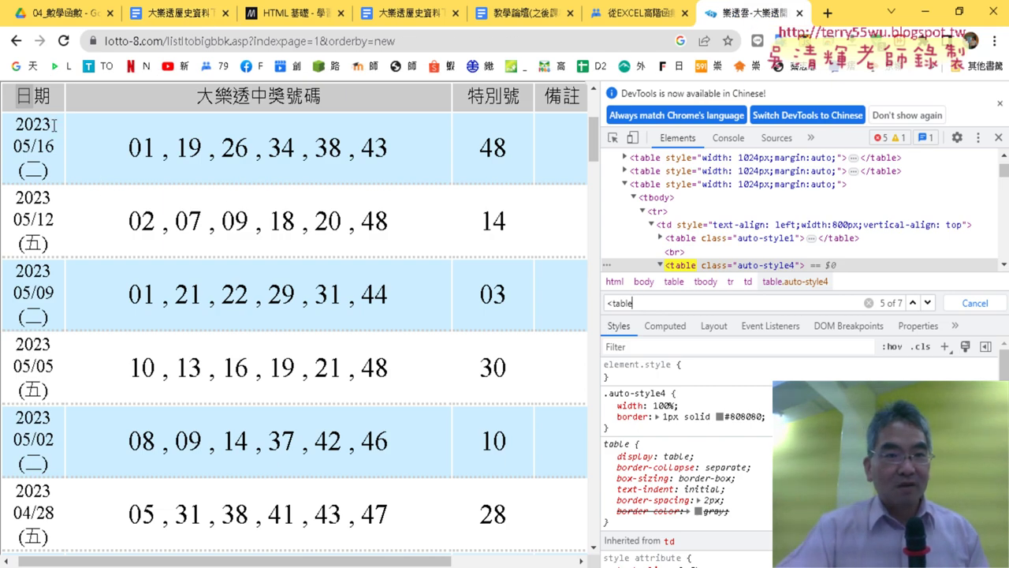
Step: Inspect the 日期 header of the lotto-8 results table in DevTools
left_click_drag(52, 101, 27, 189)
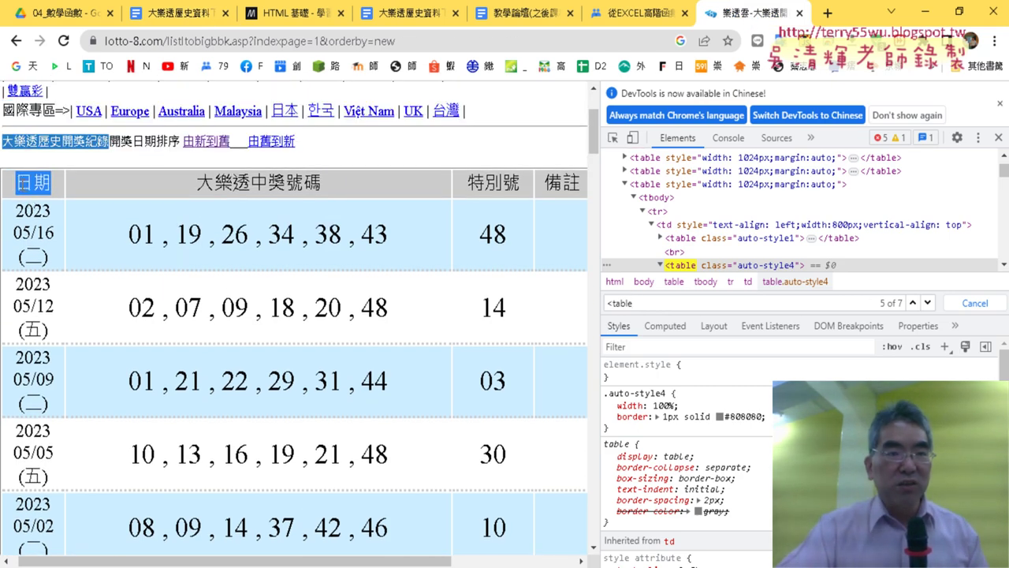
right_click(50, 188)
left_click(86, 385)
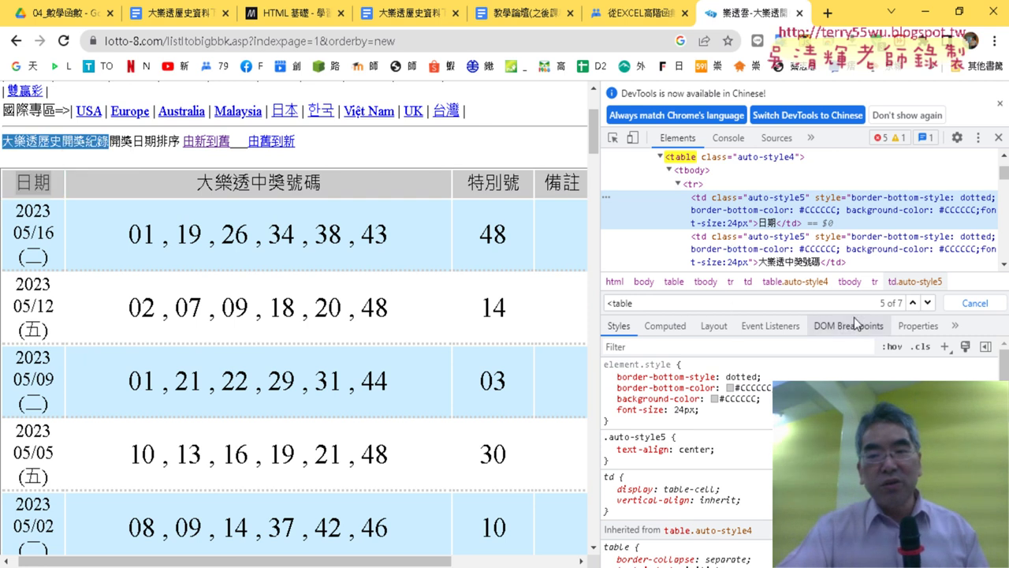
left_click(974, 303)
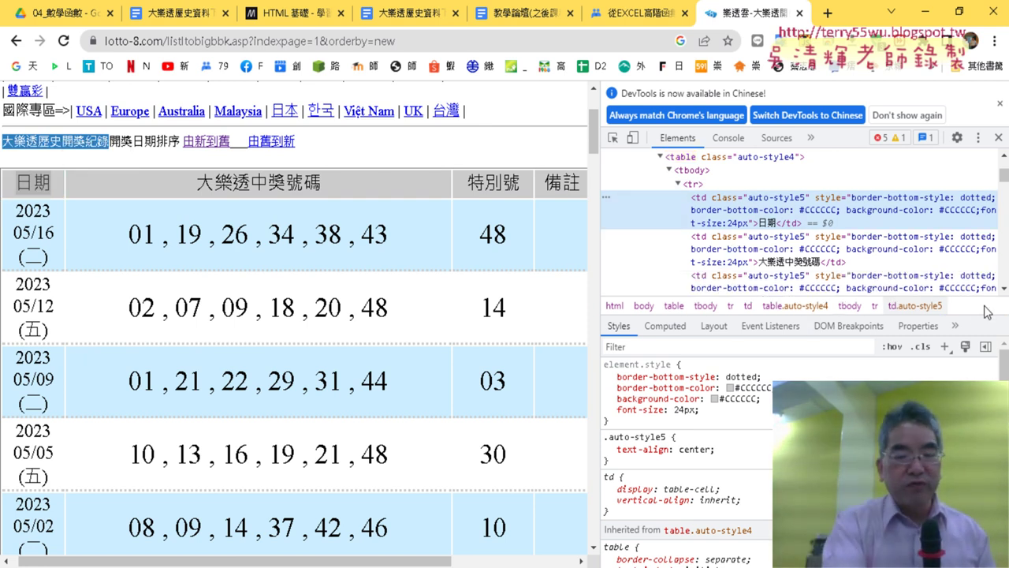
Step: Search the page elements for '<table' and step to match 5 of 7, the results table
key("ctrl+f")
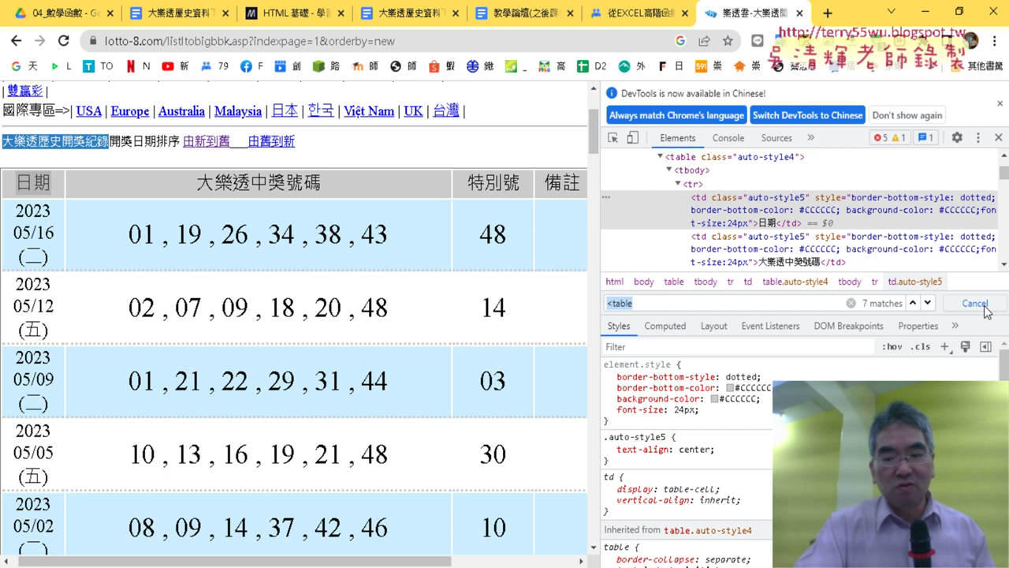
type("<")
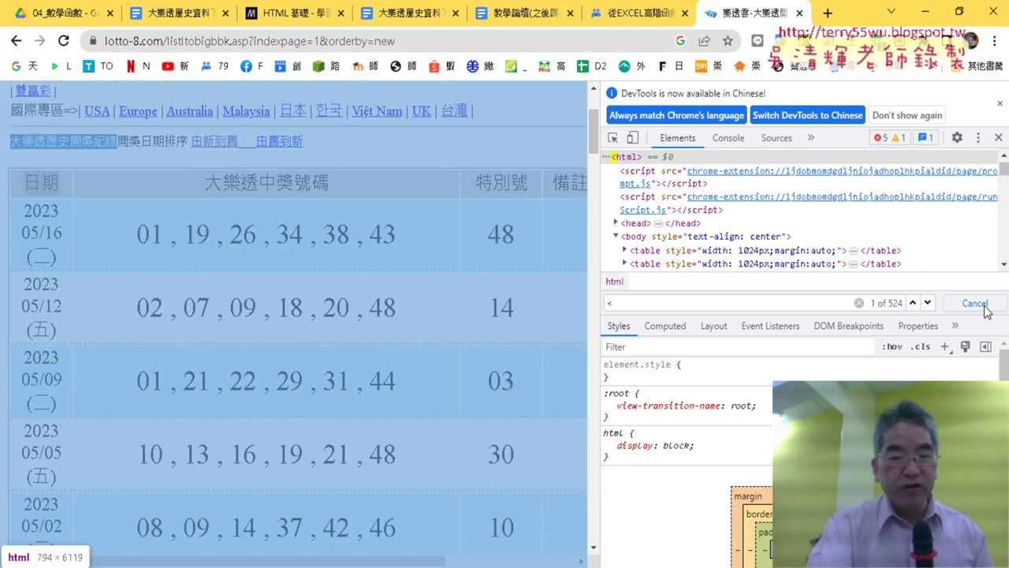
type("ta")
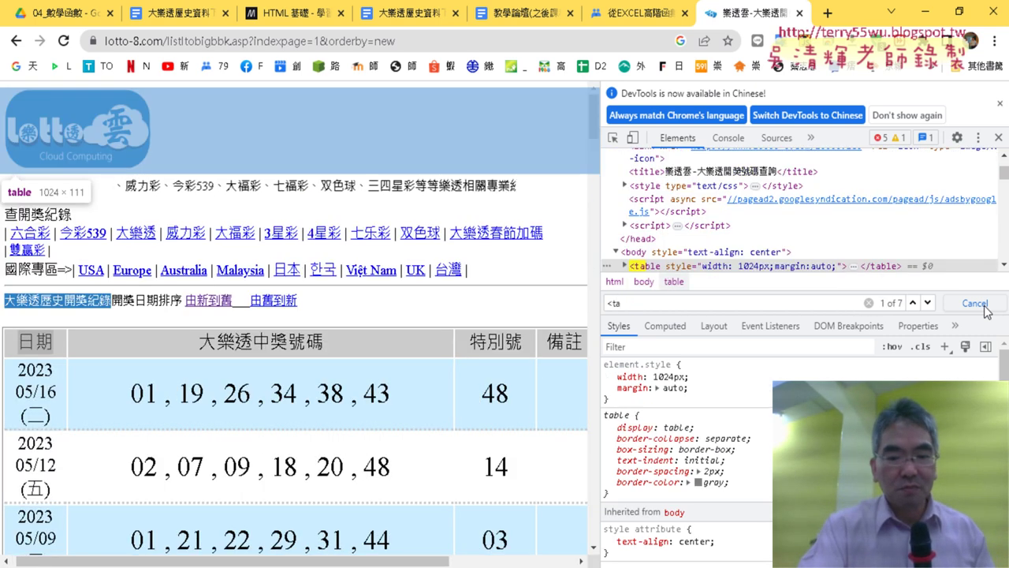
type("ble")
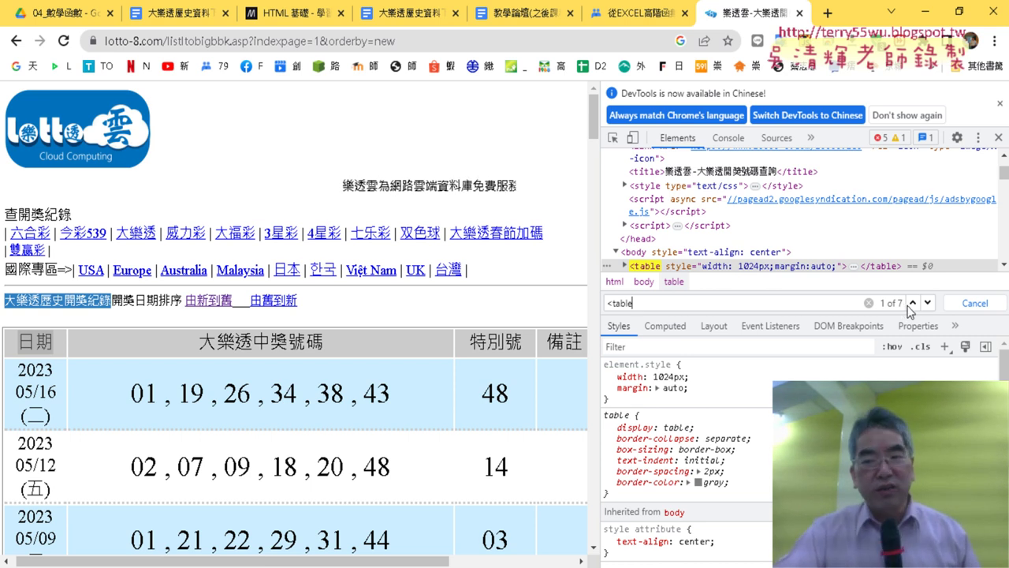
left_click(928, 303)
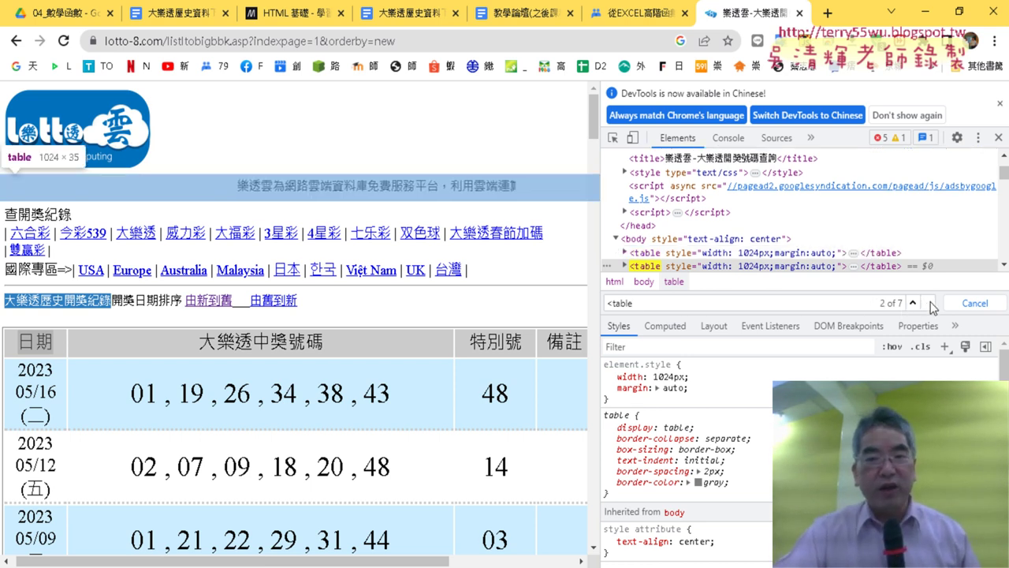
left_click(931, 304)
left_click(931, 303)
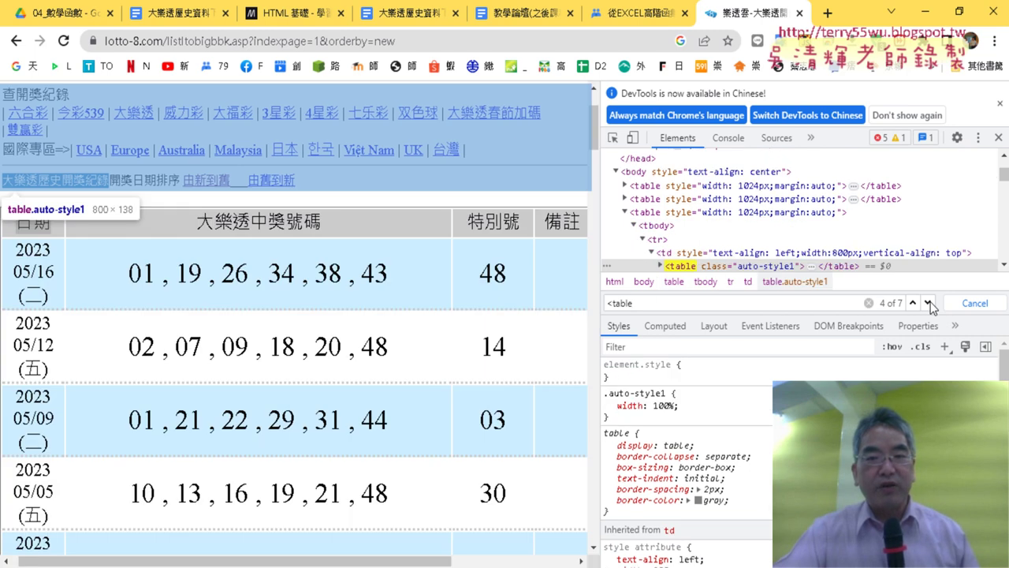
left_click(930, 303)
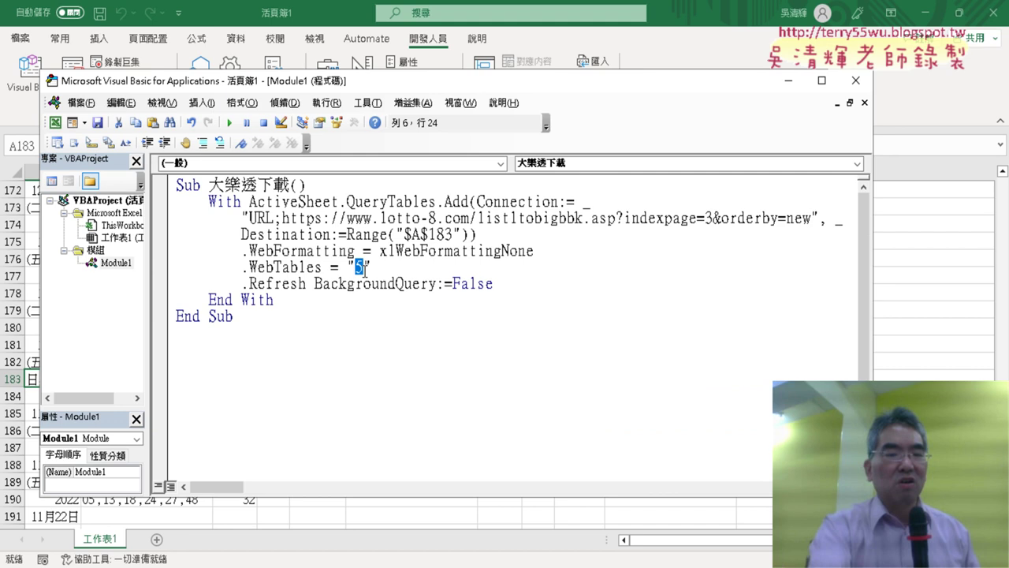
Step: Change .WebTables to "1" and run the import macro
type("1")
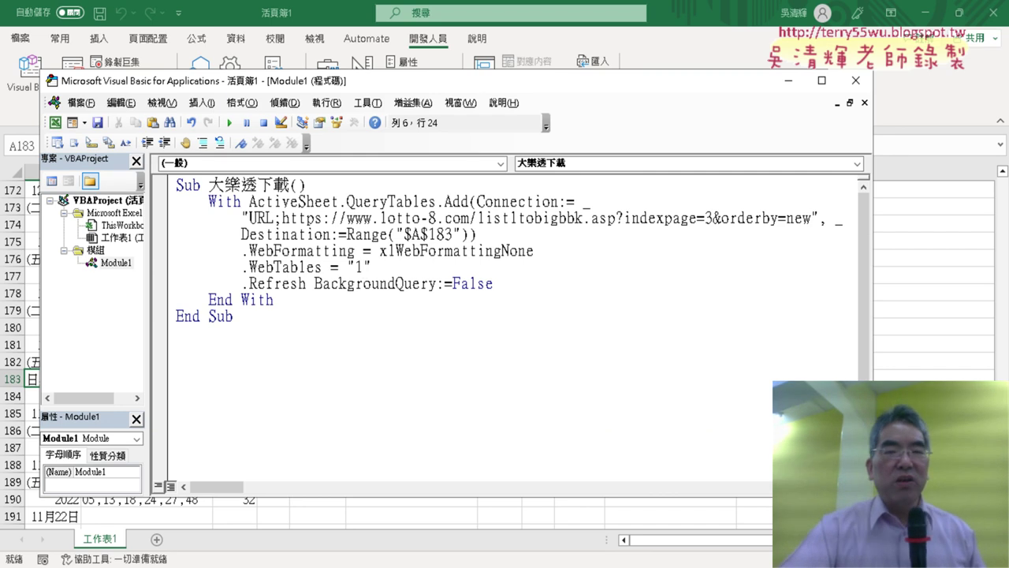
left_click_drag(405, 82, 615, 88)
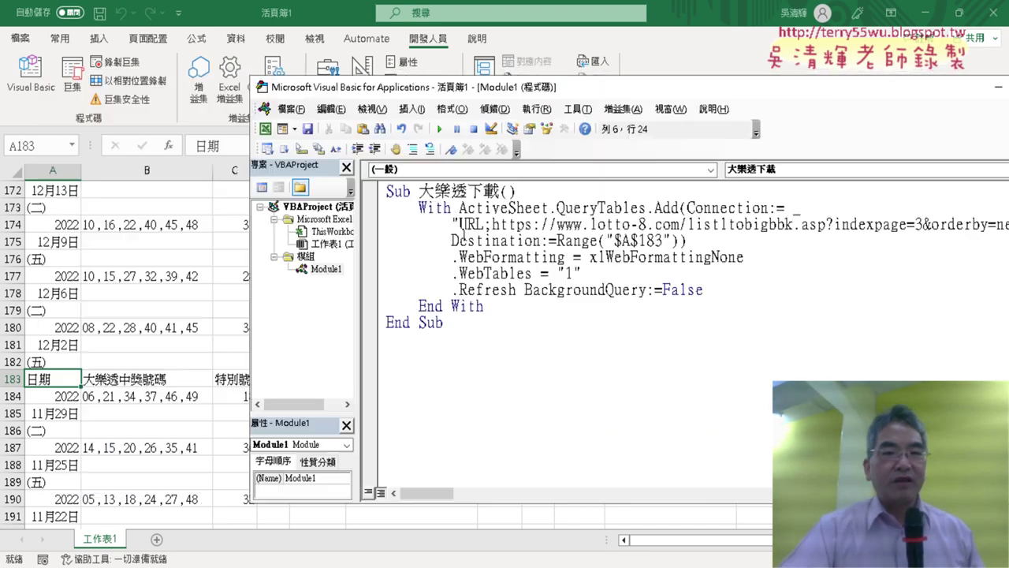
left_click(439, 128)
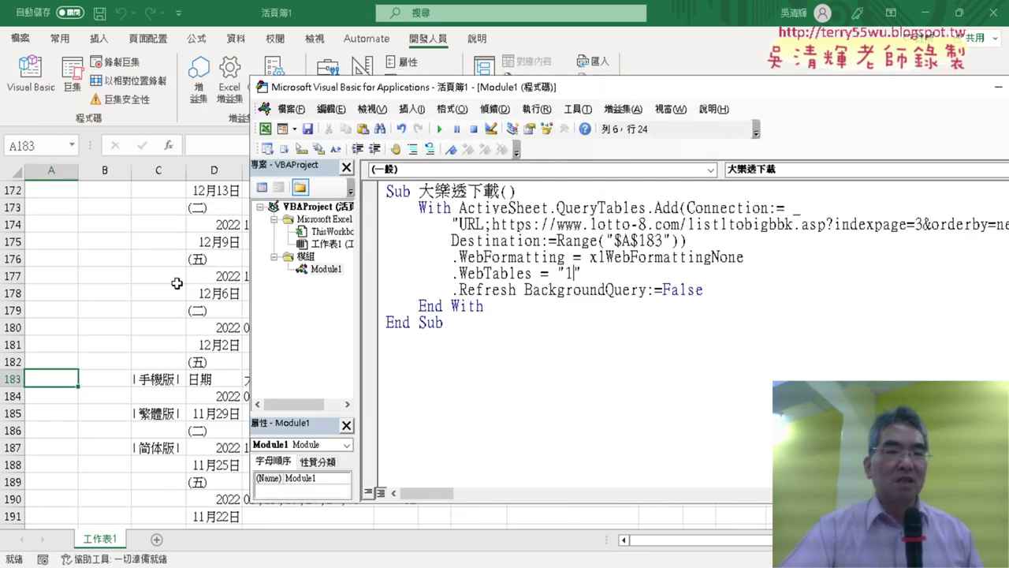
Step: Check the imported 手機版/繁體版/簡体版 links in C183:C187, then set .WebTables back to "5"
scroll(174, 285, "up", 2)
scroll(165, 276, "up", 3)
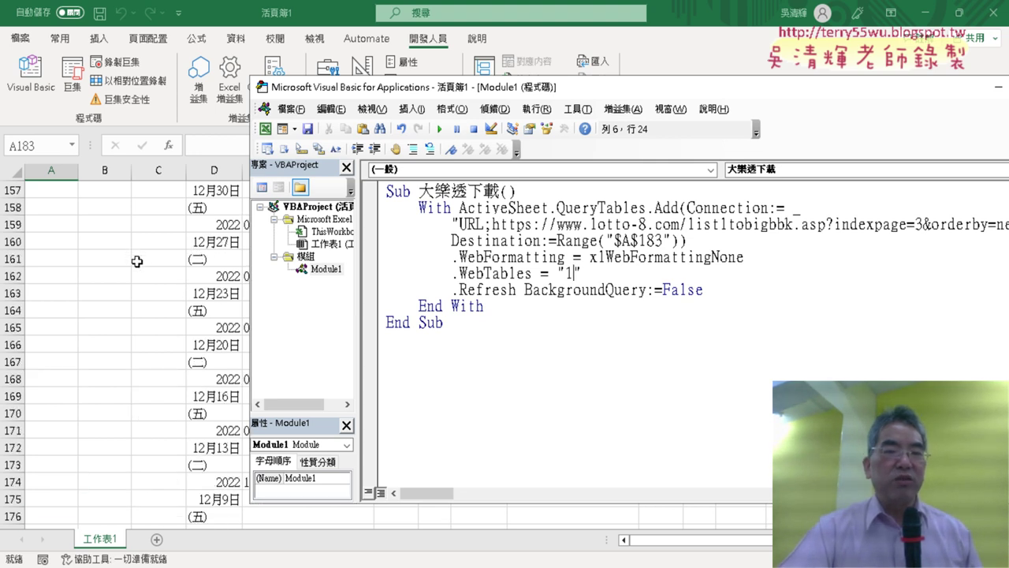
scroll(160, 268, "up", 2)
scroll(159, 267, "down", 4)
scroll(159, 300, "down", 4)
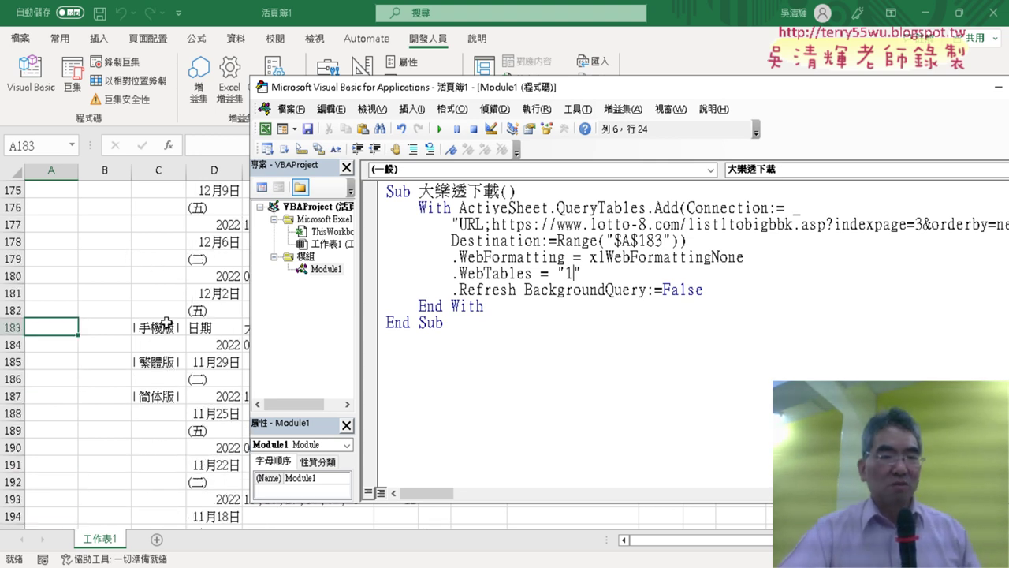
left_click(164, 328)
left_click_drag(165, 329, 171, 381)
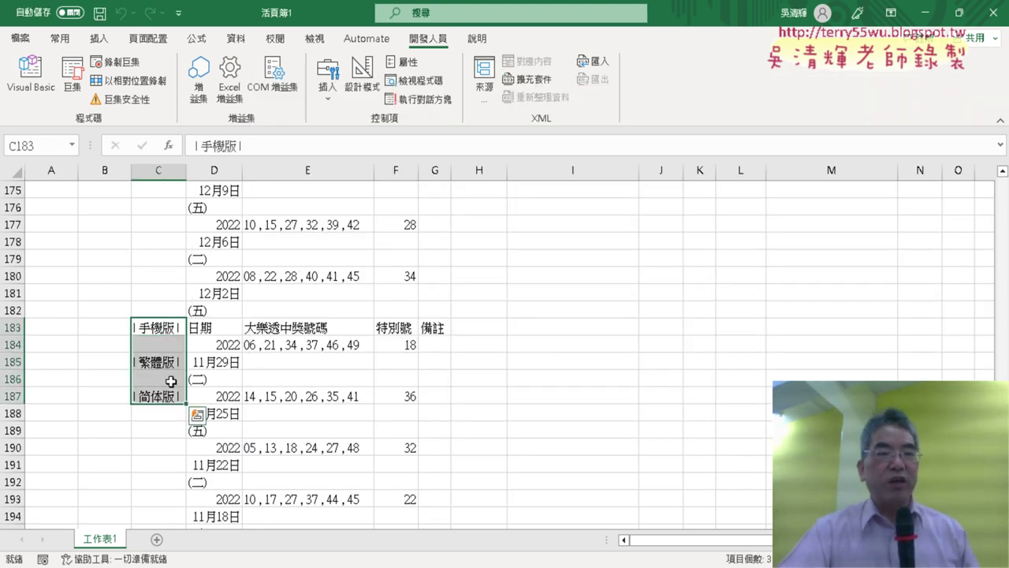
left_click(30, 75)
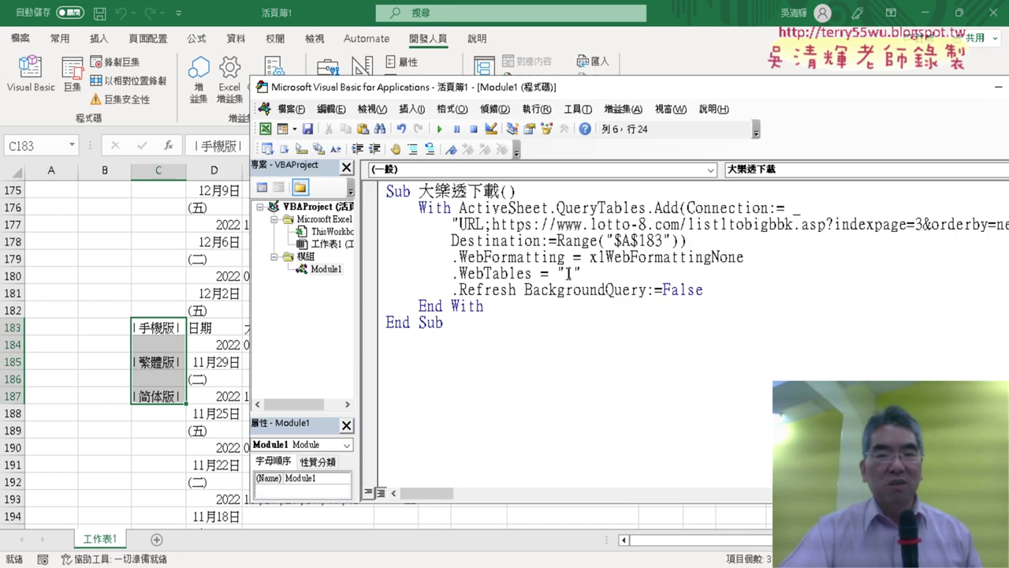
type("5")
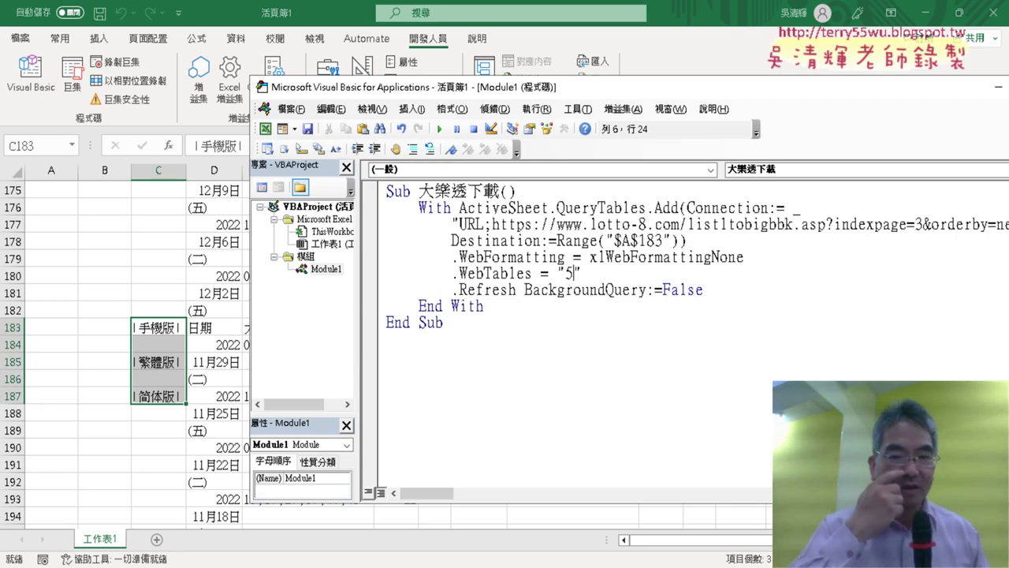